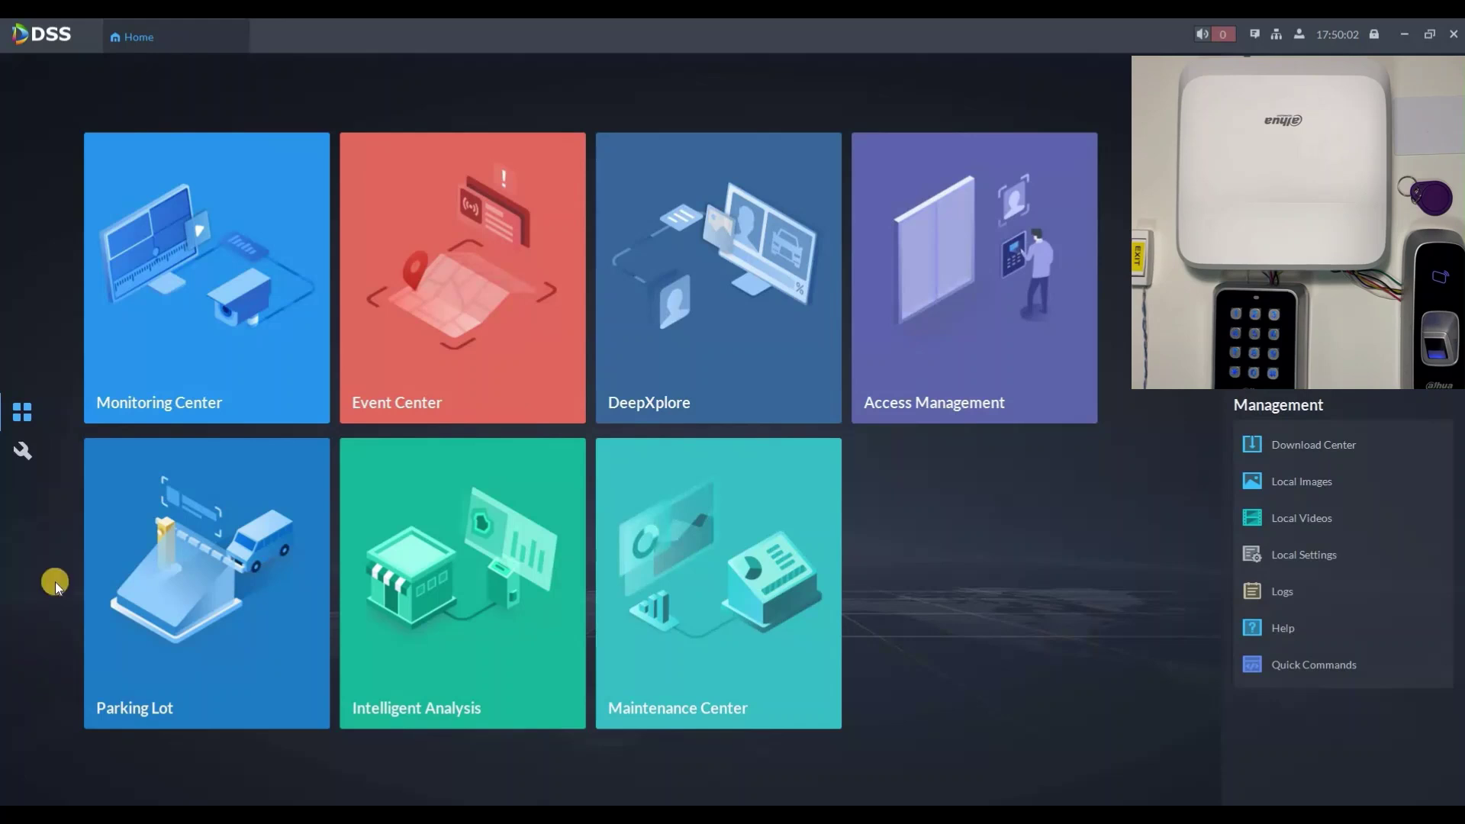
# Step: Add access controller 192.168.1.106 with its login password, then close Device management
pyautogui.click(22, 449)
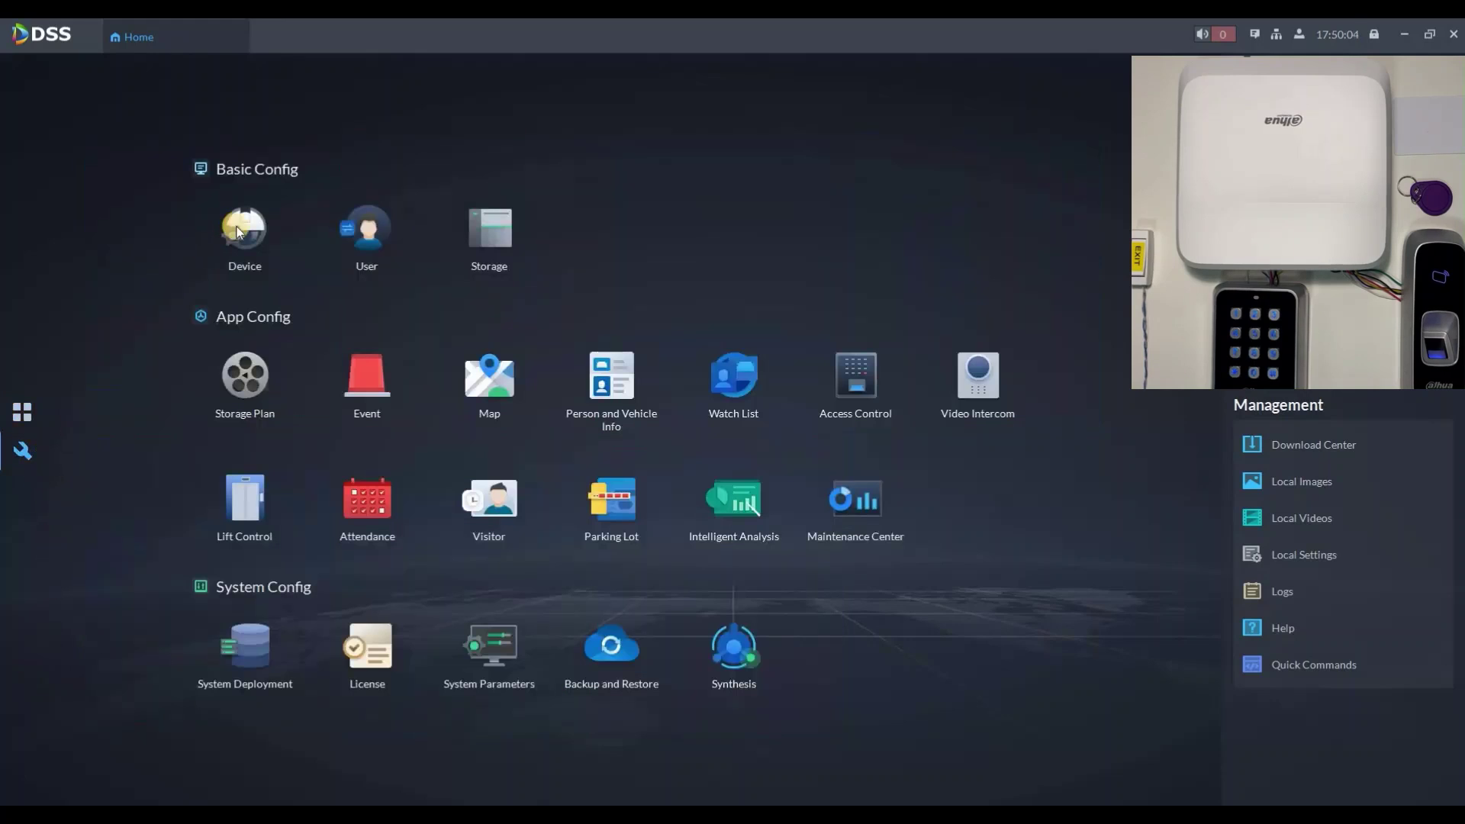
pyautogui.click(239, 231)
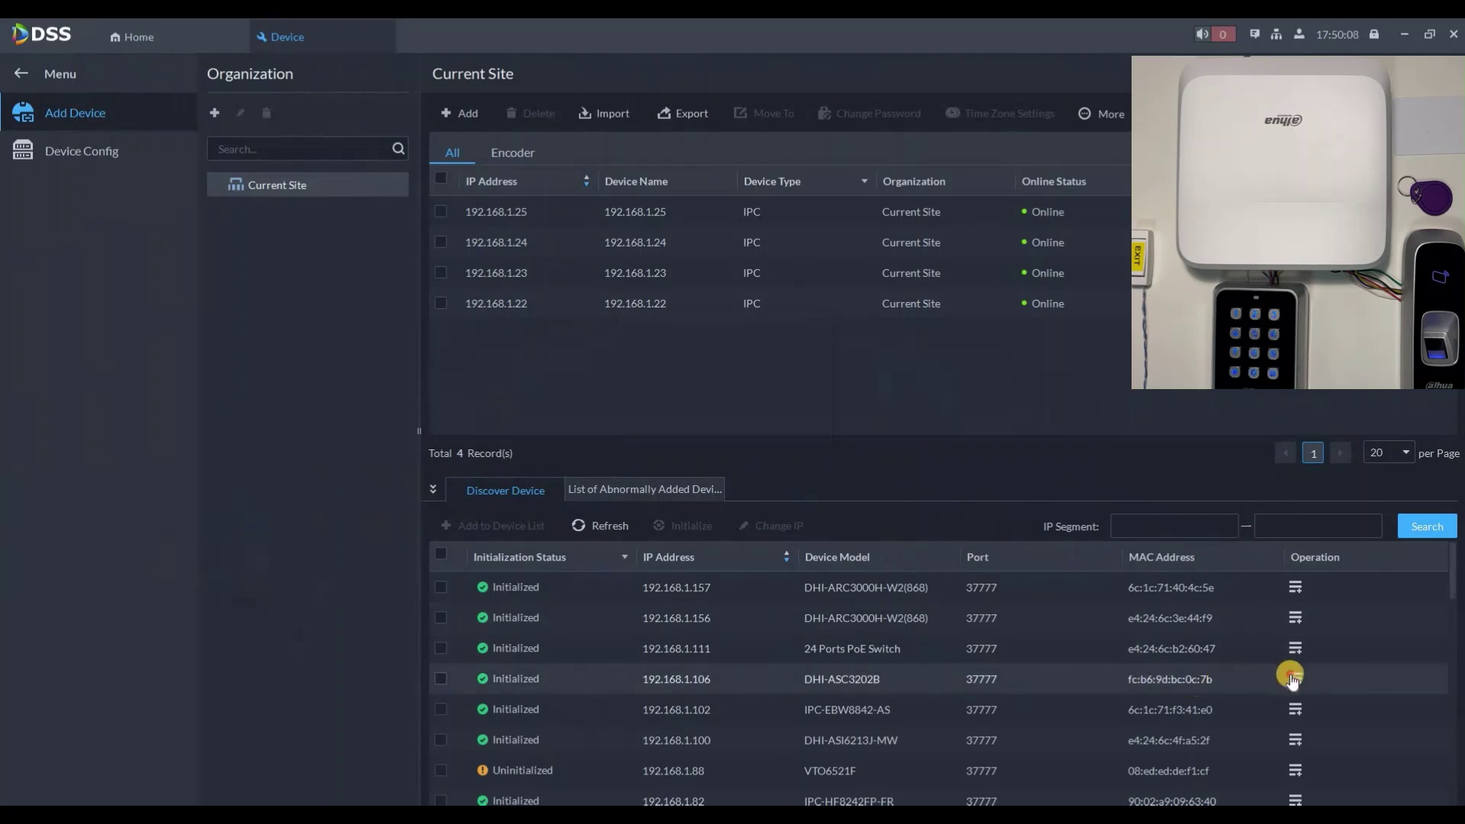
pyautogui.moveTo(703, 437); pyautogui.dragTo(648, 433)
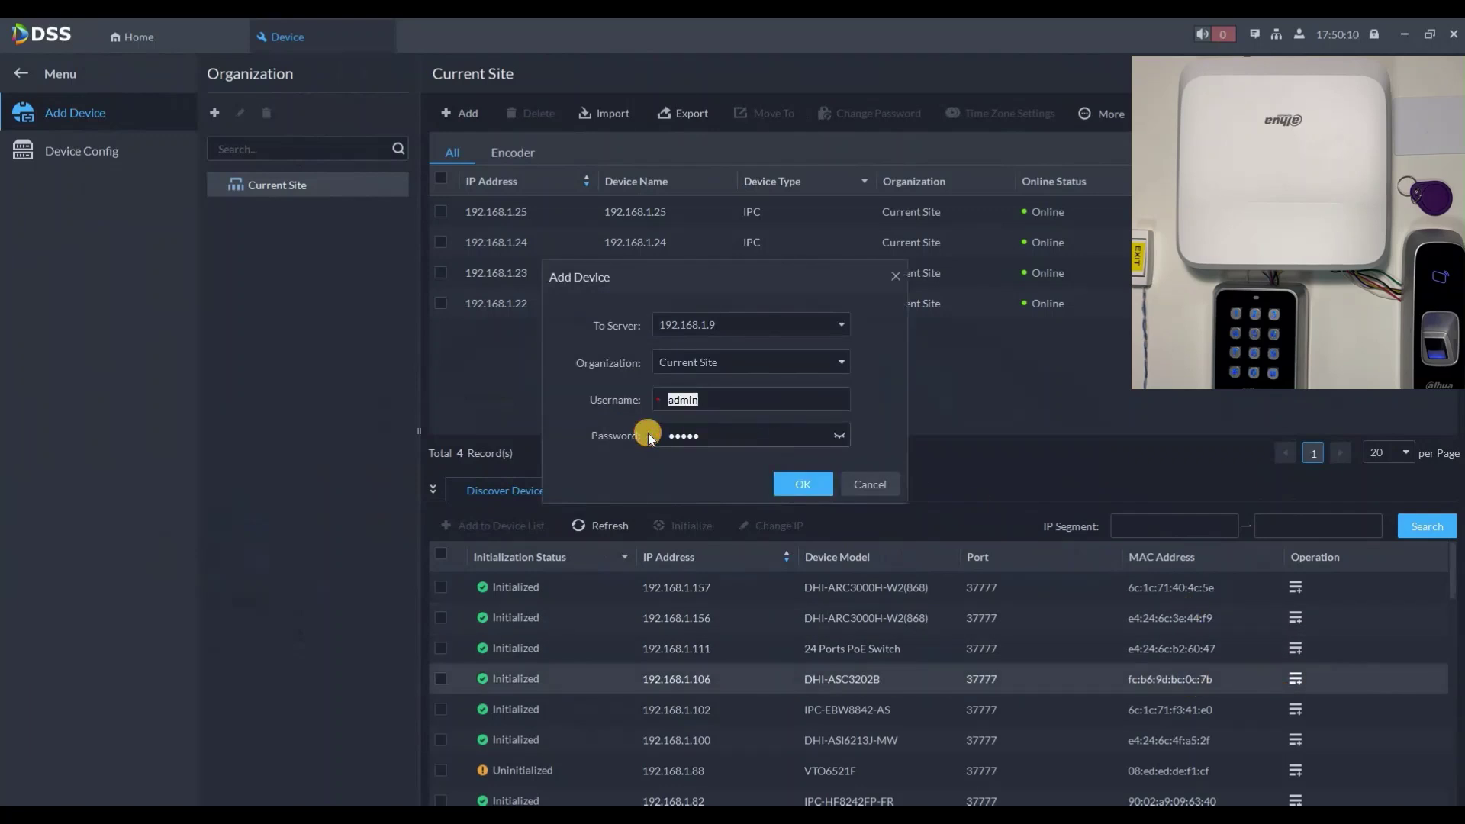
pyautogui.write('admin123')
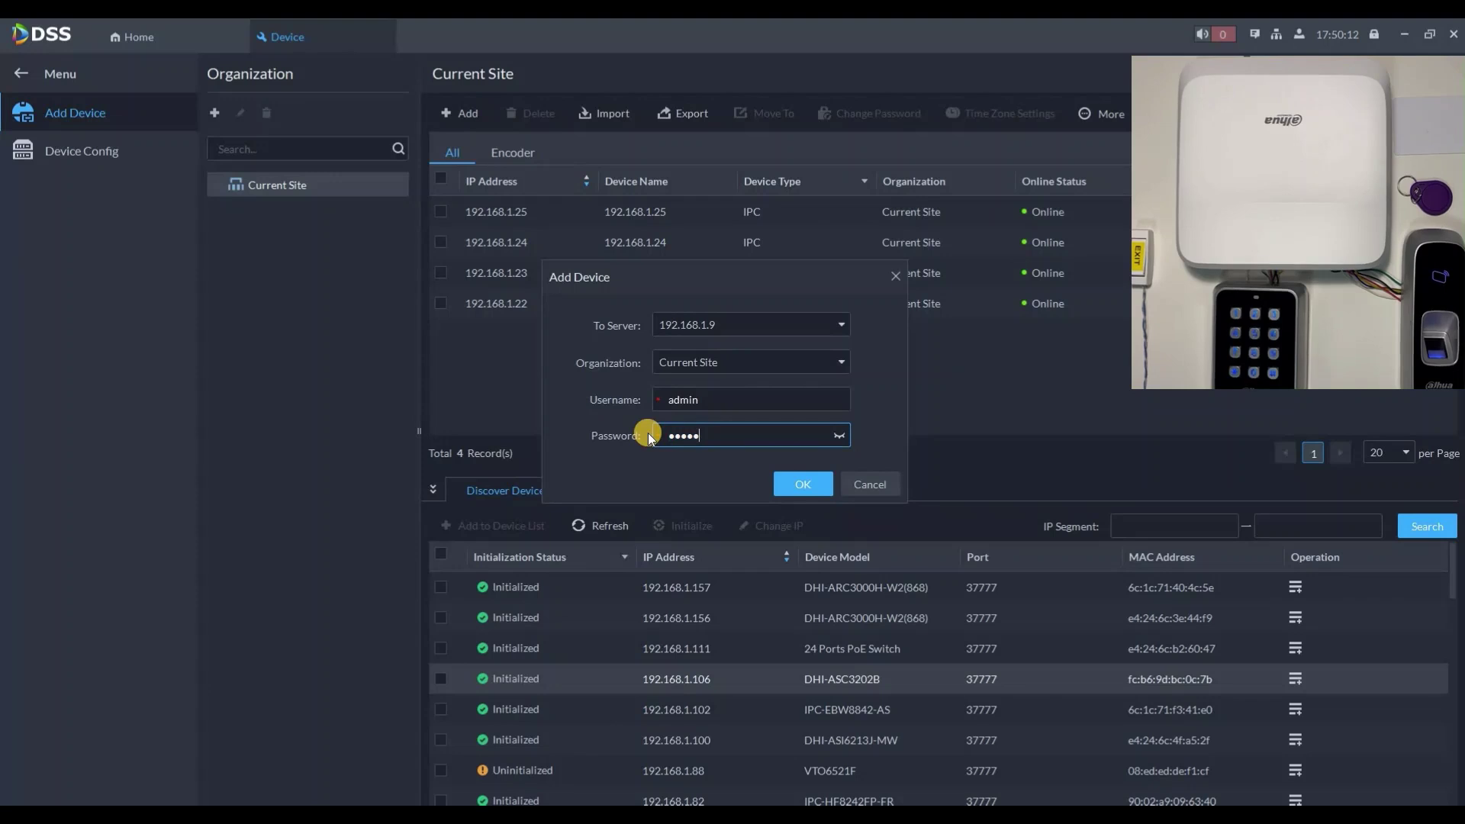
pyautogui.click(809, 487)
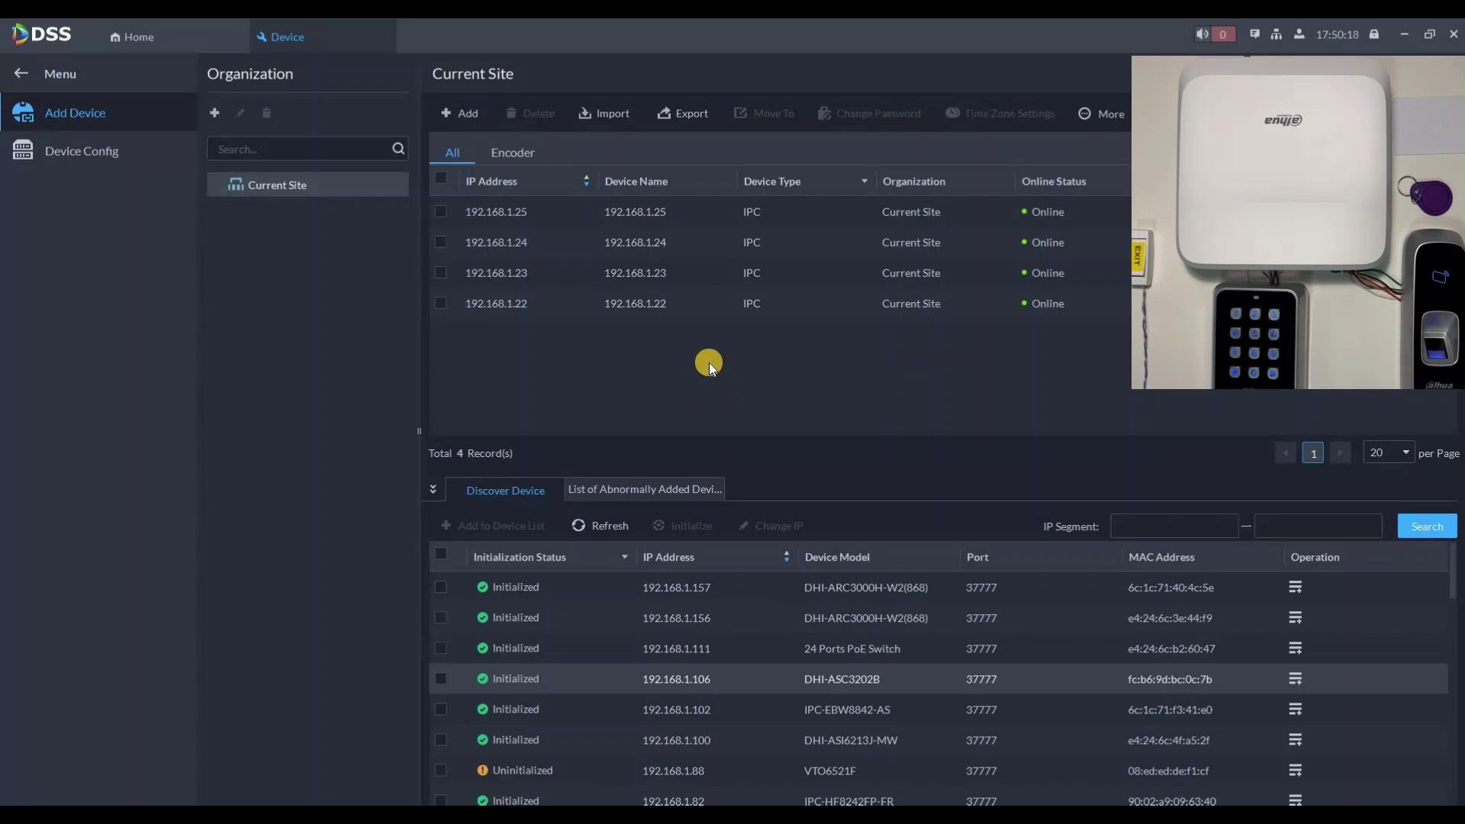
pyautogui.click(376, 35)
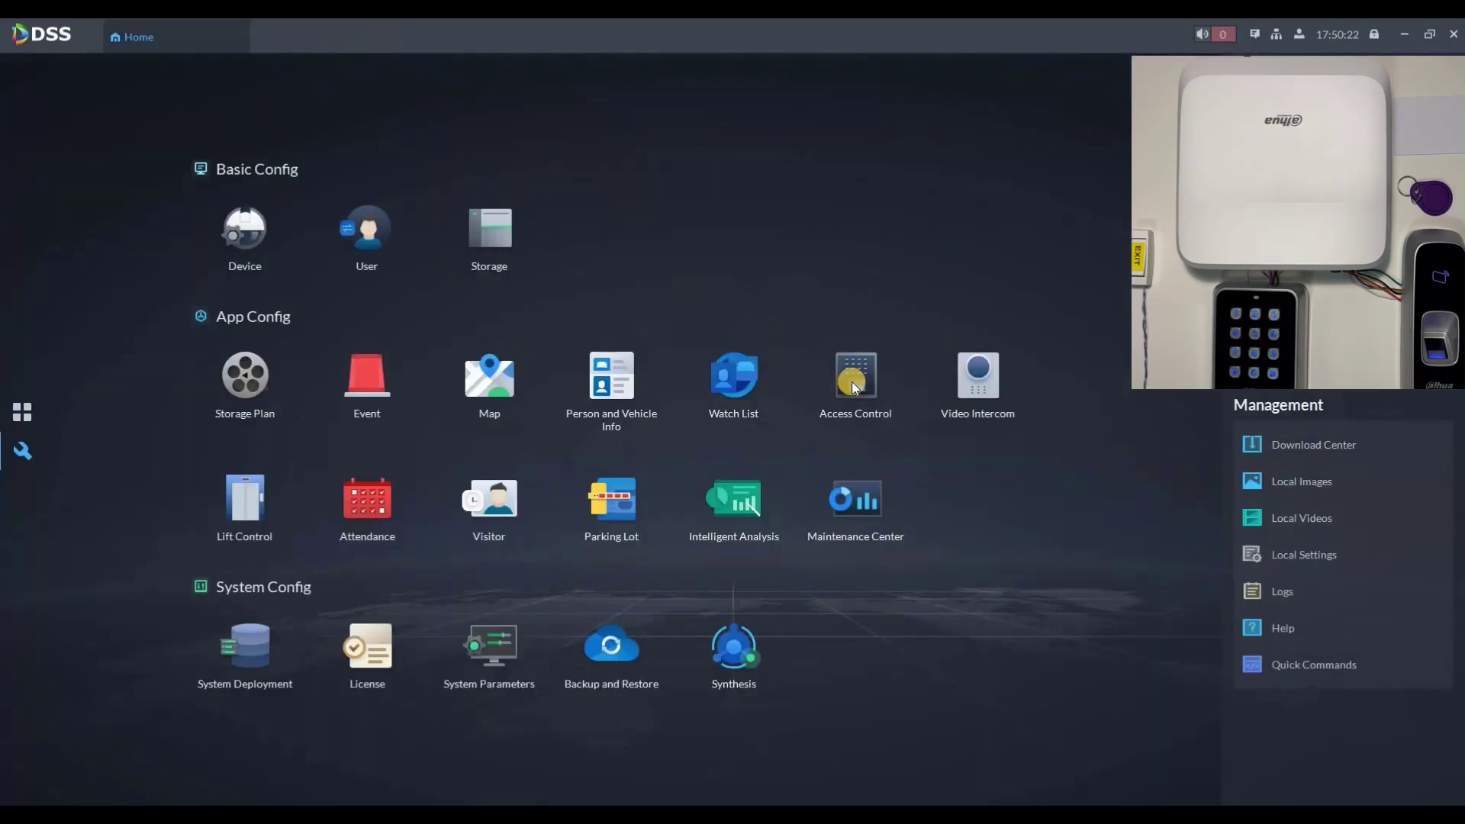
# Step: Create Door Group 1 containing Door1
pyautogui.click(851, 380)
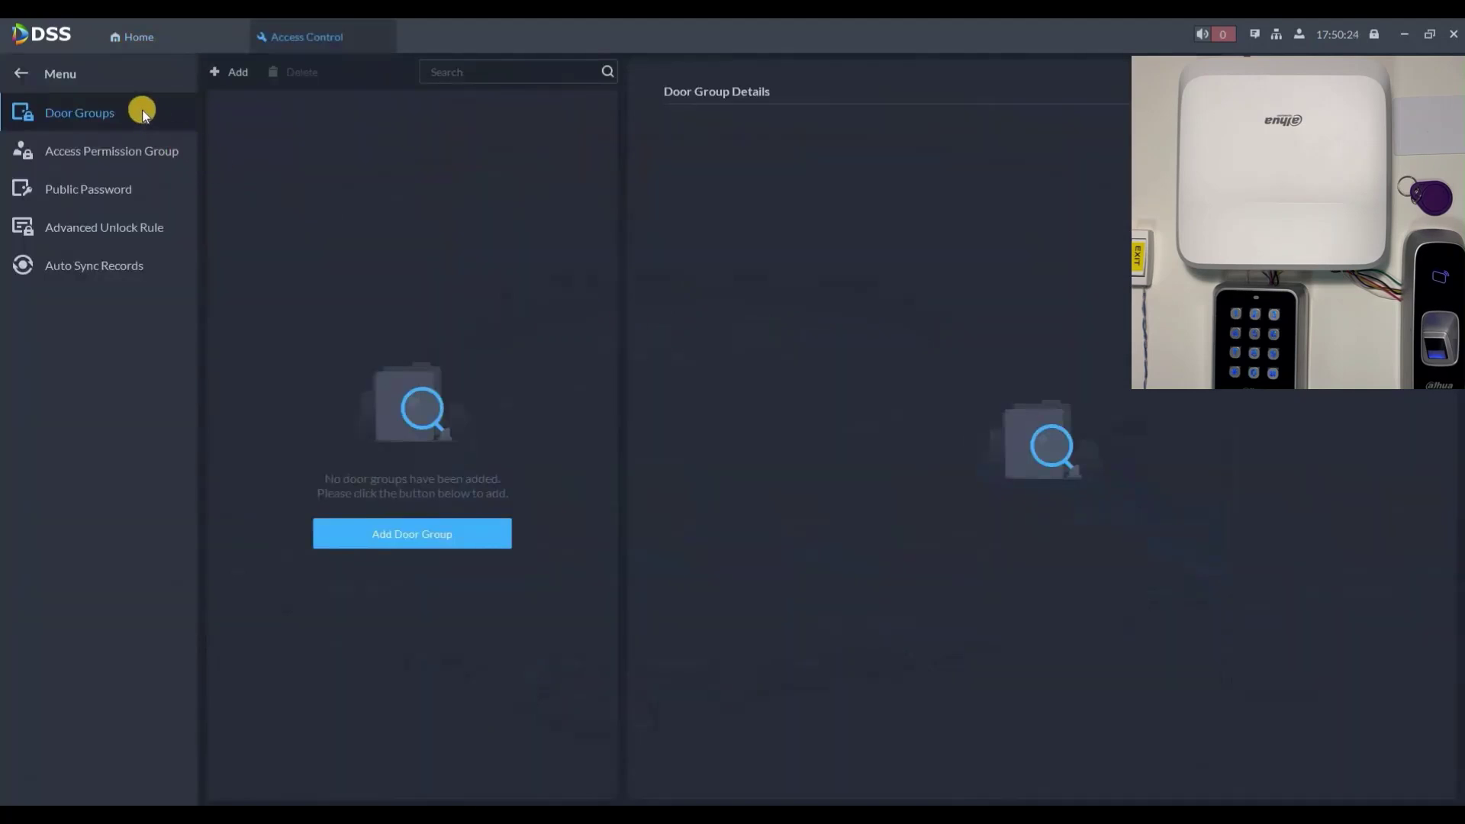
pyautogui.click(432, 535)
pyautogui.click(365, 199)
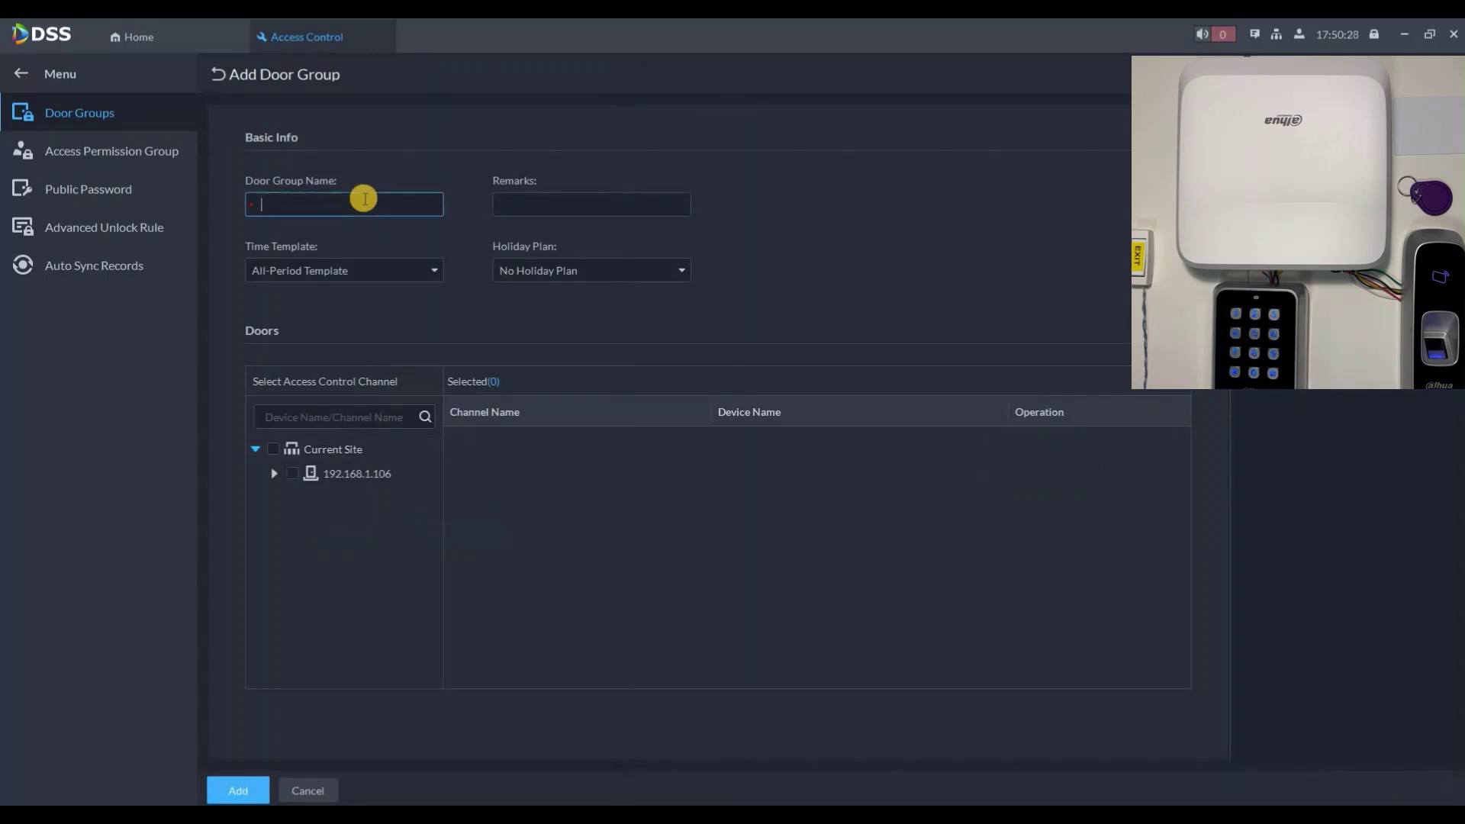
pyautogui.write('Door Group 1')
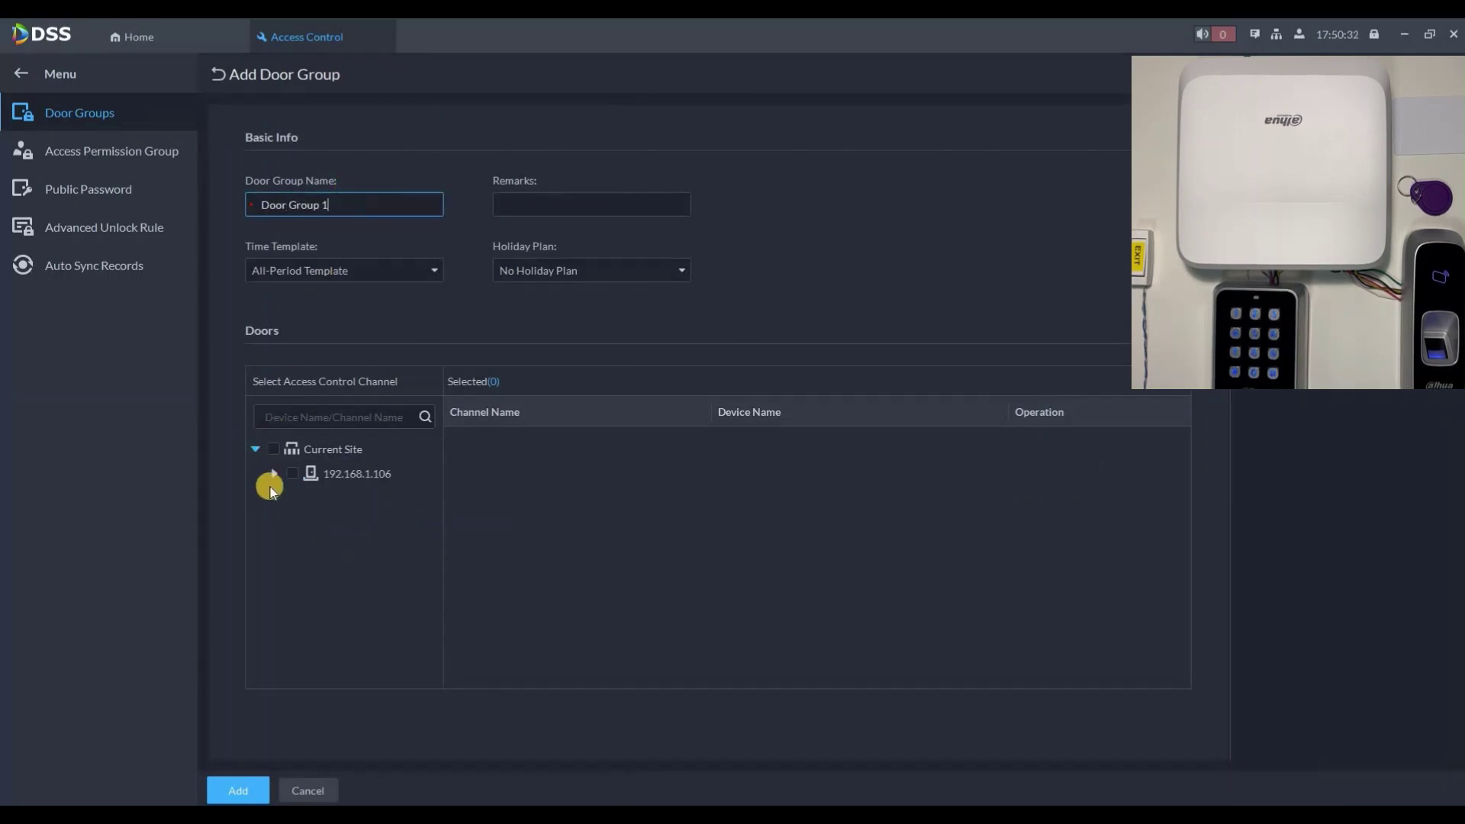
pyautogui.click(274, 473)
pyautogui.click(311, 498)
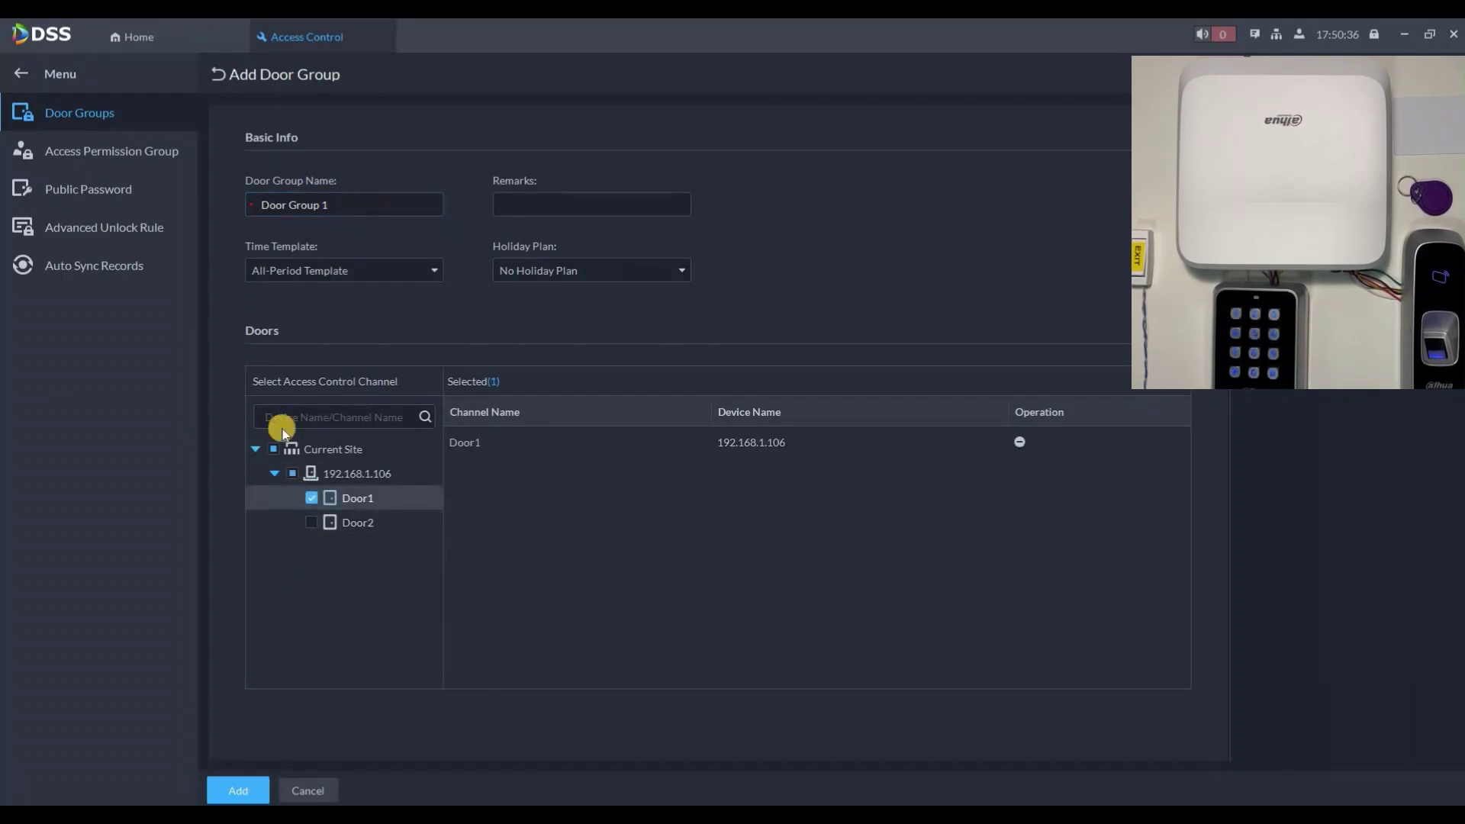
pyautogui.click(218, 75)
# Step: Create Door Group 2 with remark 'test' containing Door1 and Door2
pyautogui.click(222, 68)
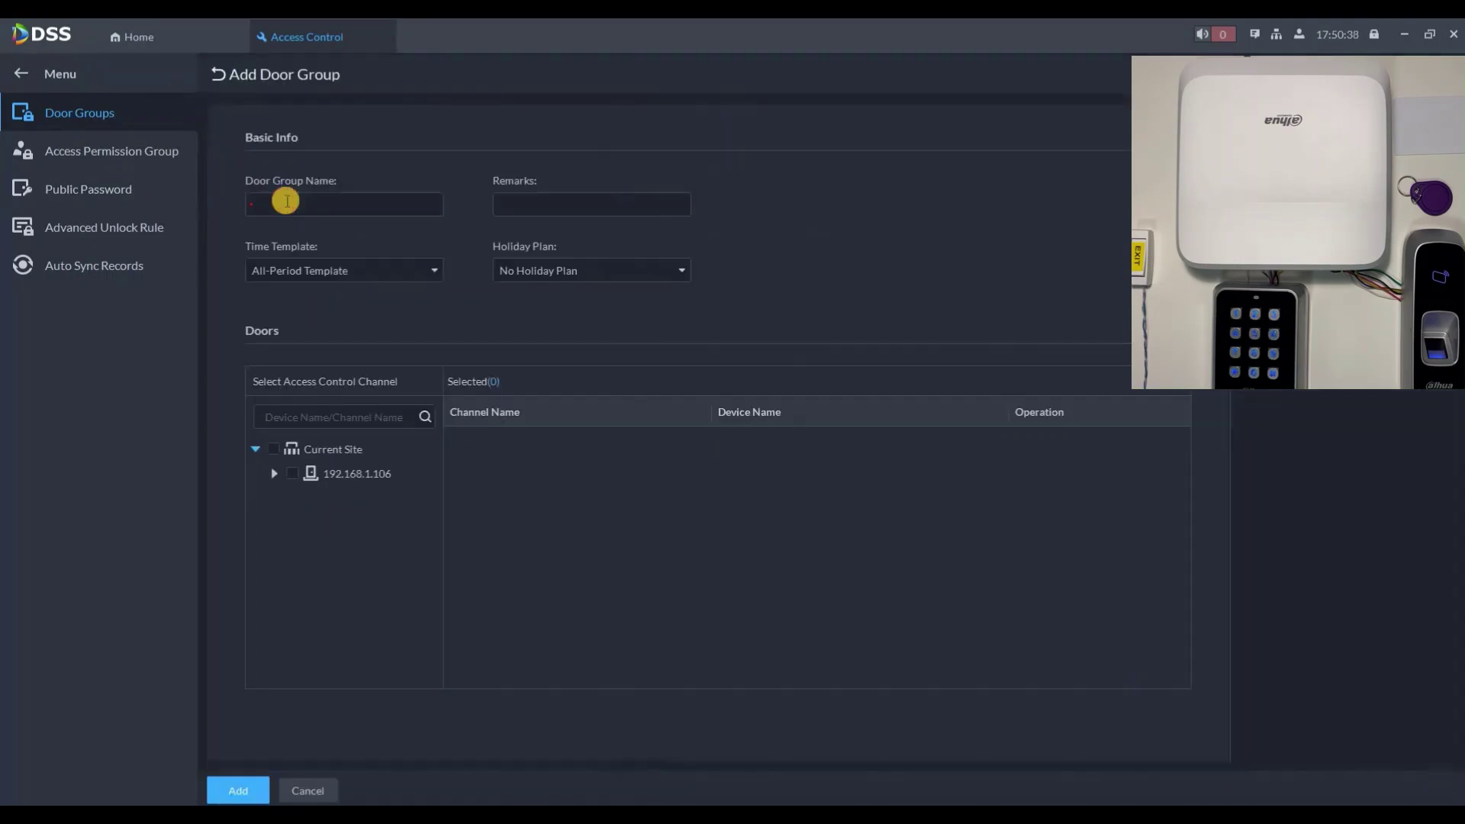
pyautogui.click(286, 202)
pyautogui.write('Do')
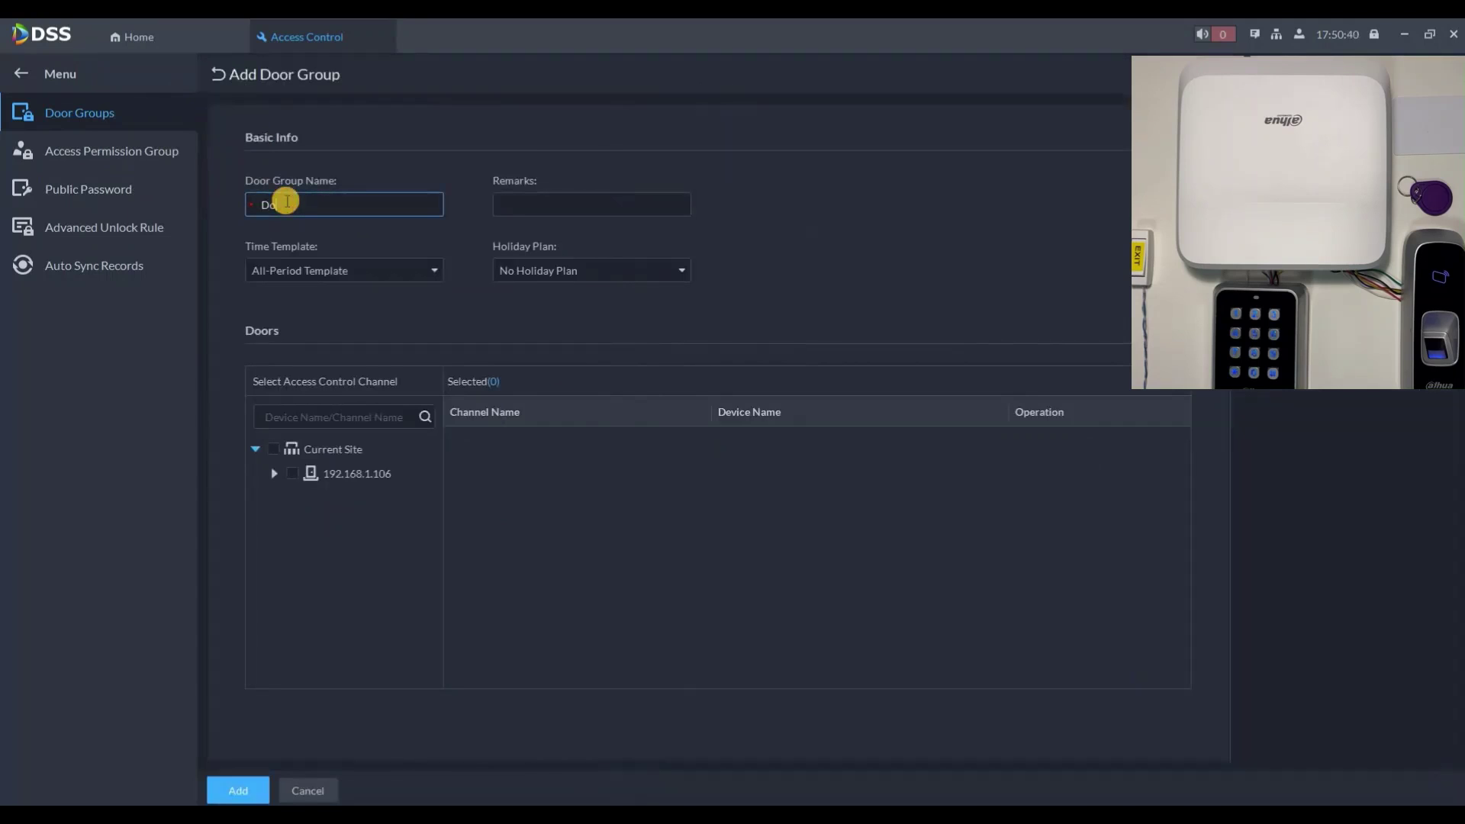
pyautogui.write('or Group 2')
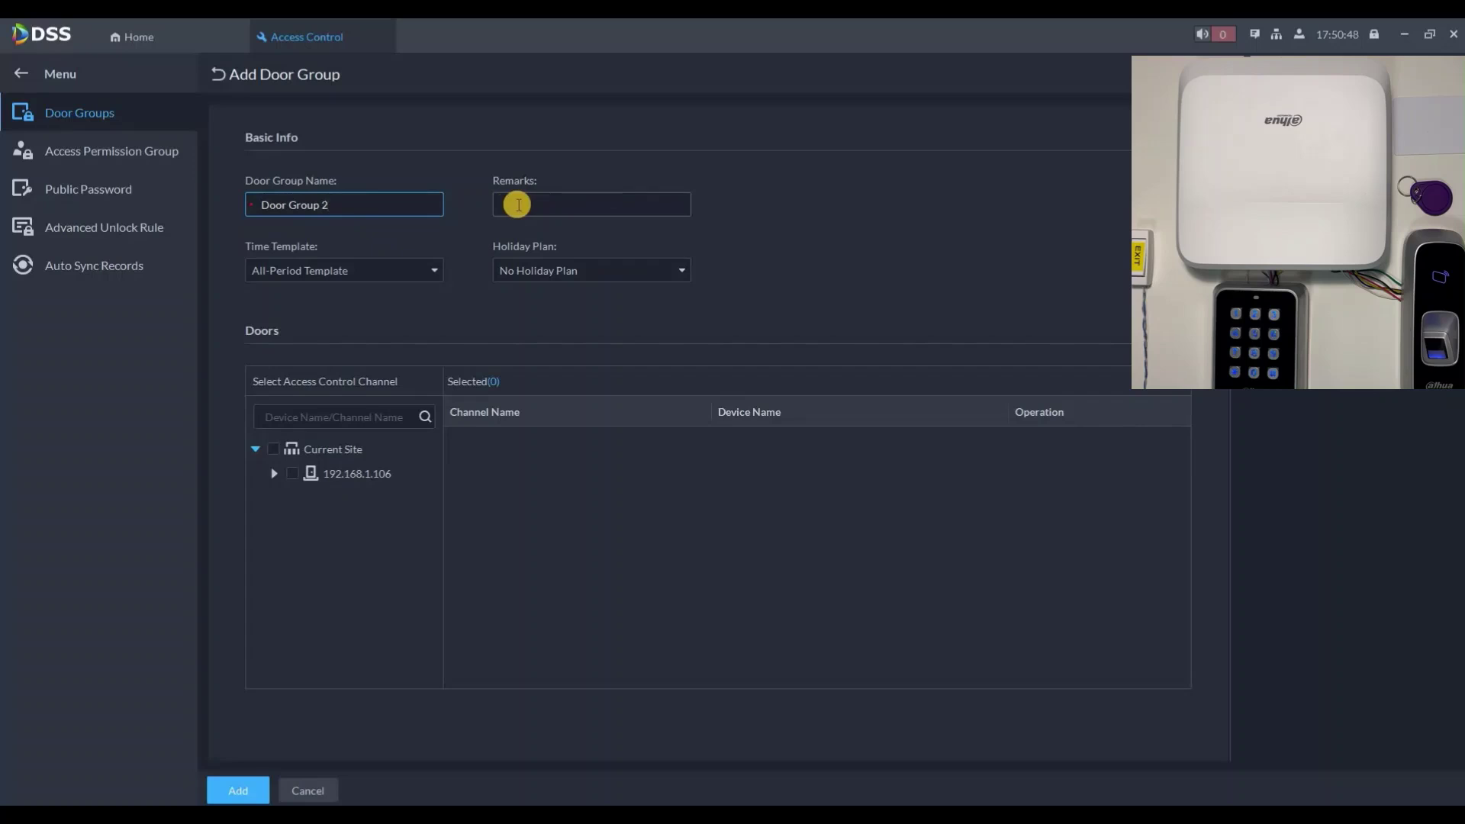
pyautogui.click(521, 207)
pyautogui.write('test')
pyautogui.click(277, 455)
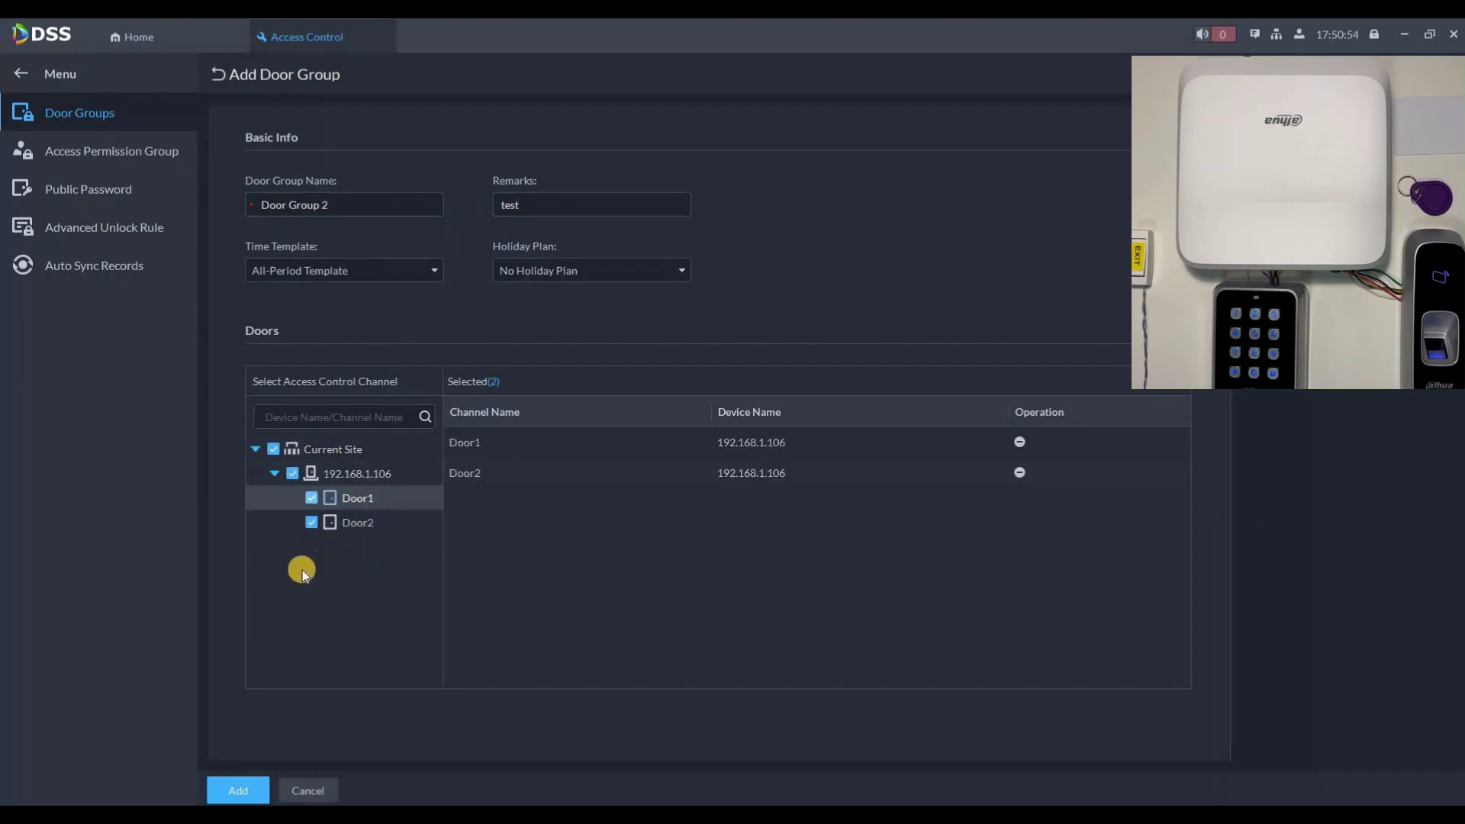
pyautogui.click(241, 790)
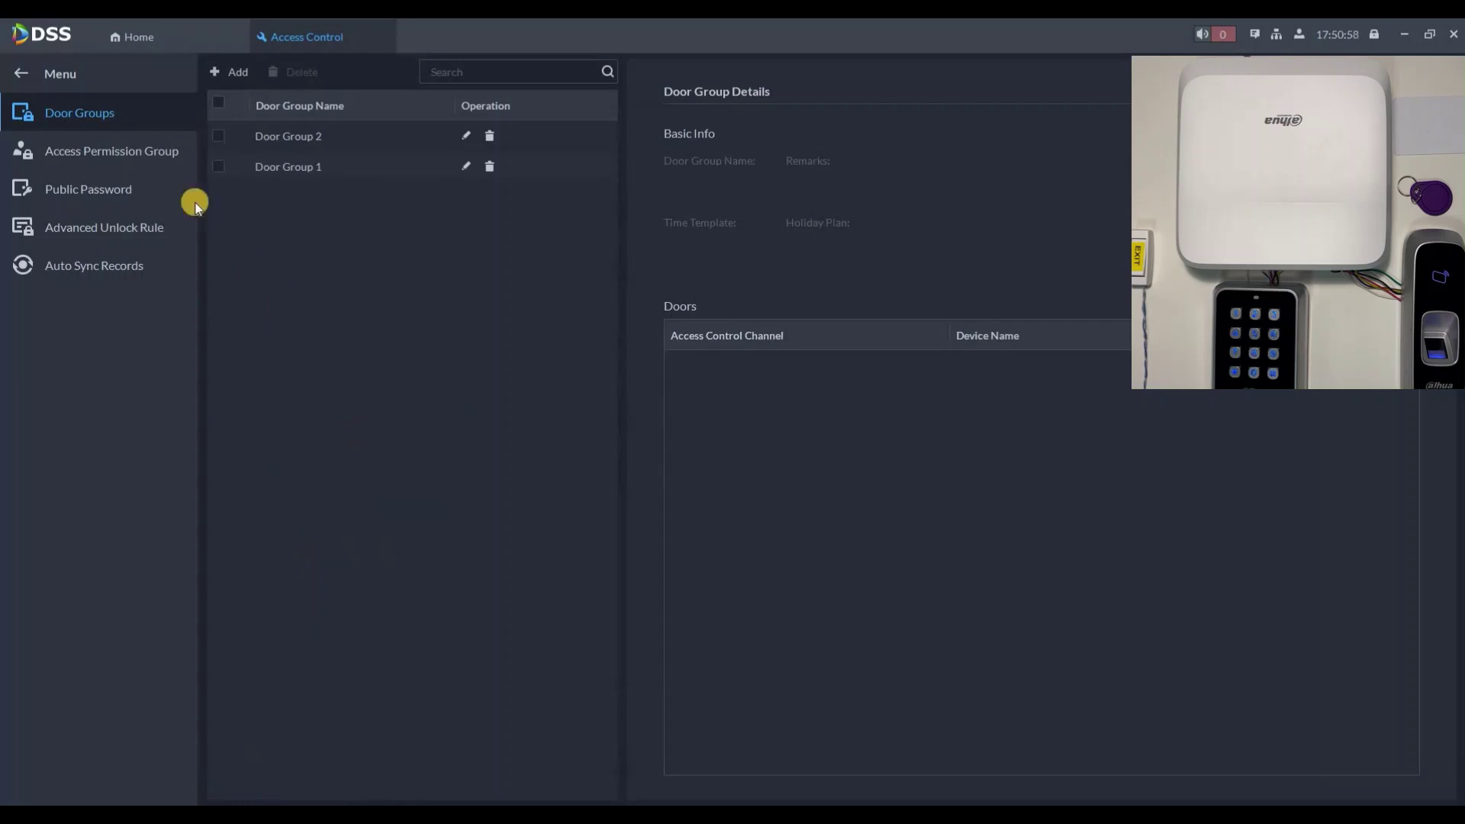
pyautogui.click(146, 153)
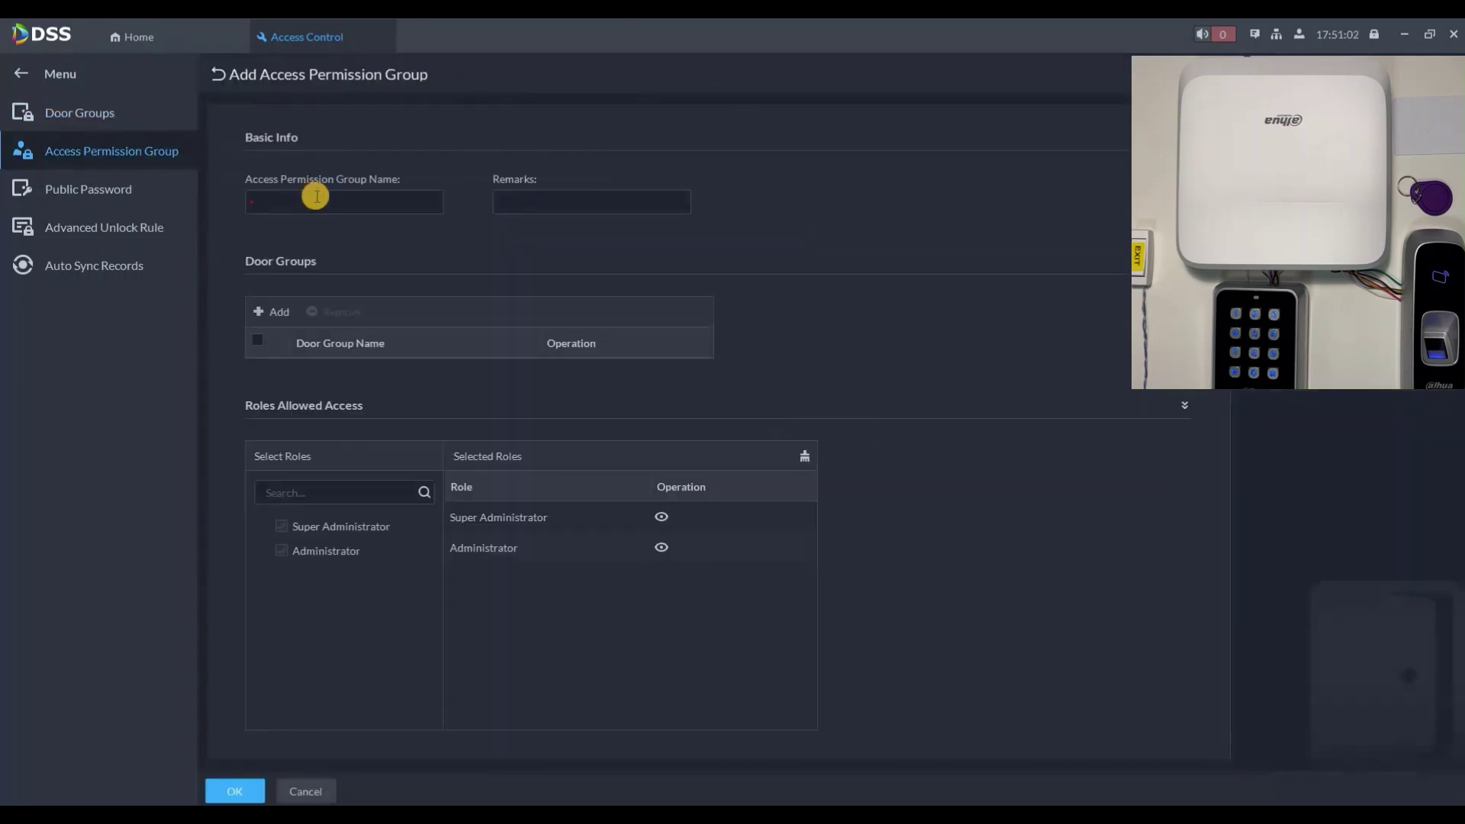
# Step: Create permission group Access Group 1 covering Door Group 1
pyautogui.click(316, 197)
pyautogui.write('Access Group 1')
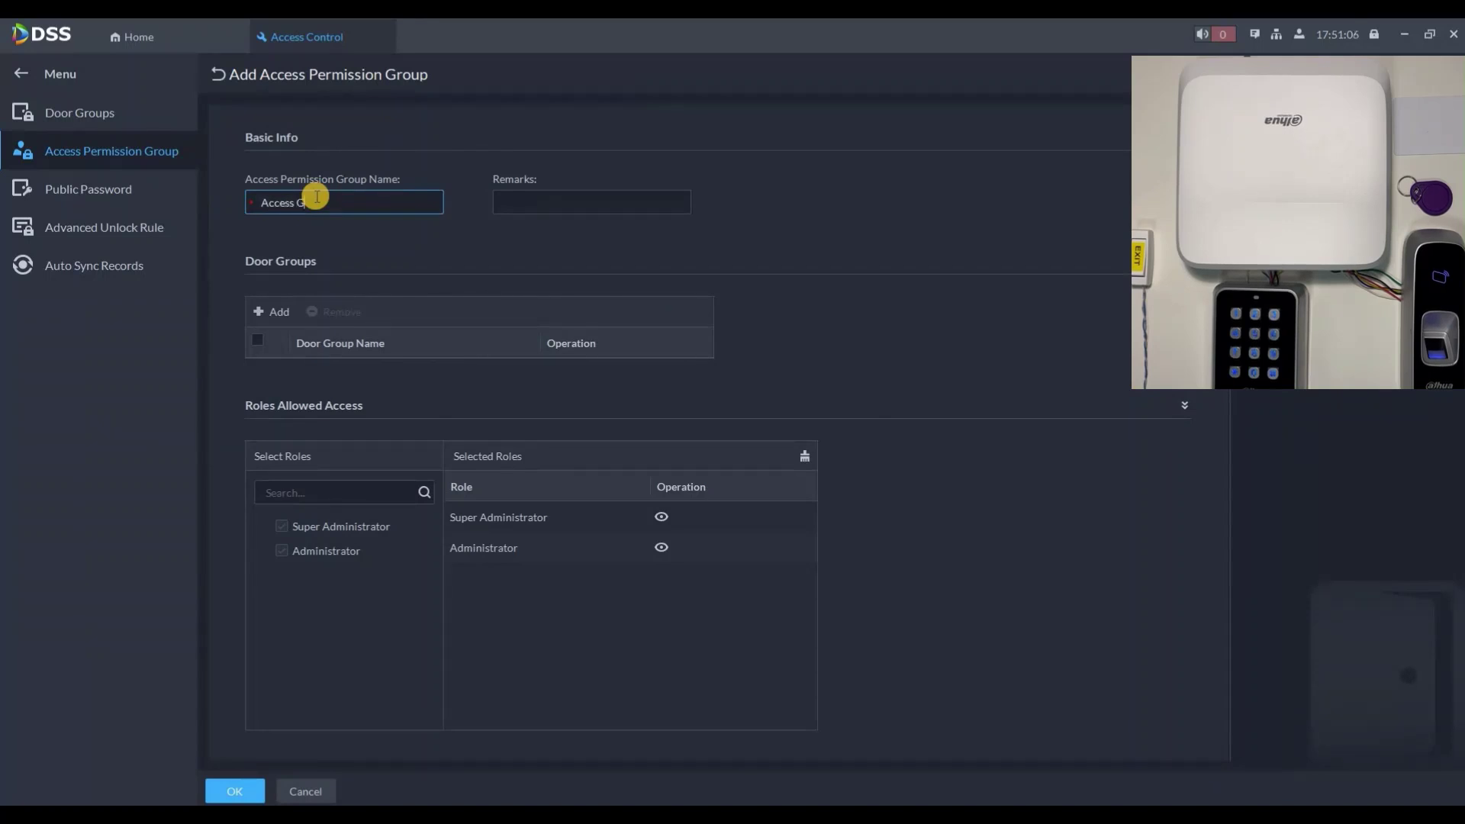
pyautogui.click(281, 312)
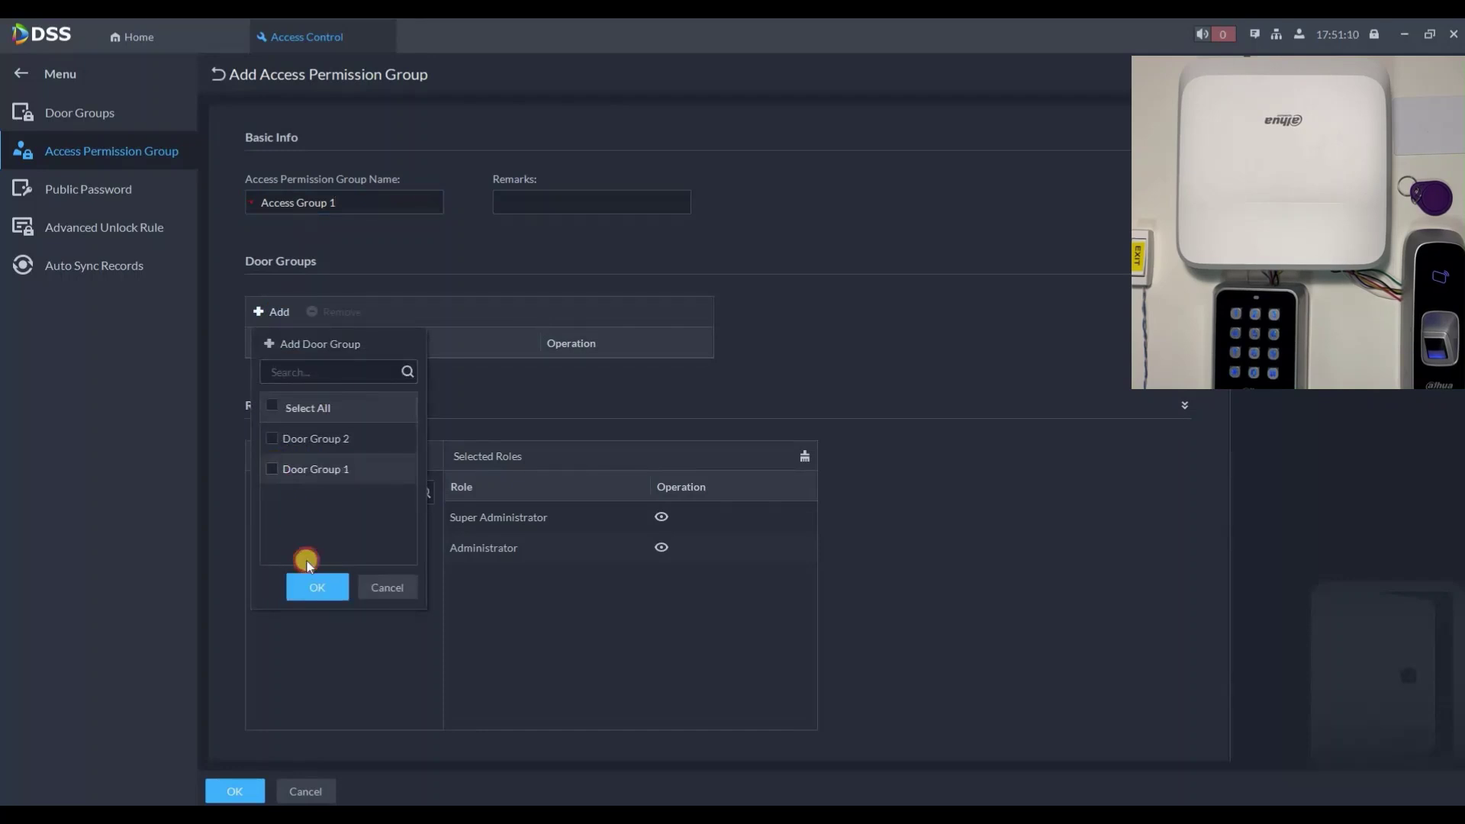
pyautogui.click(316, 583)
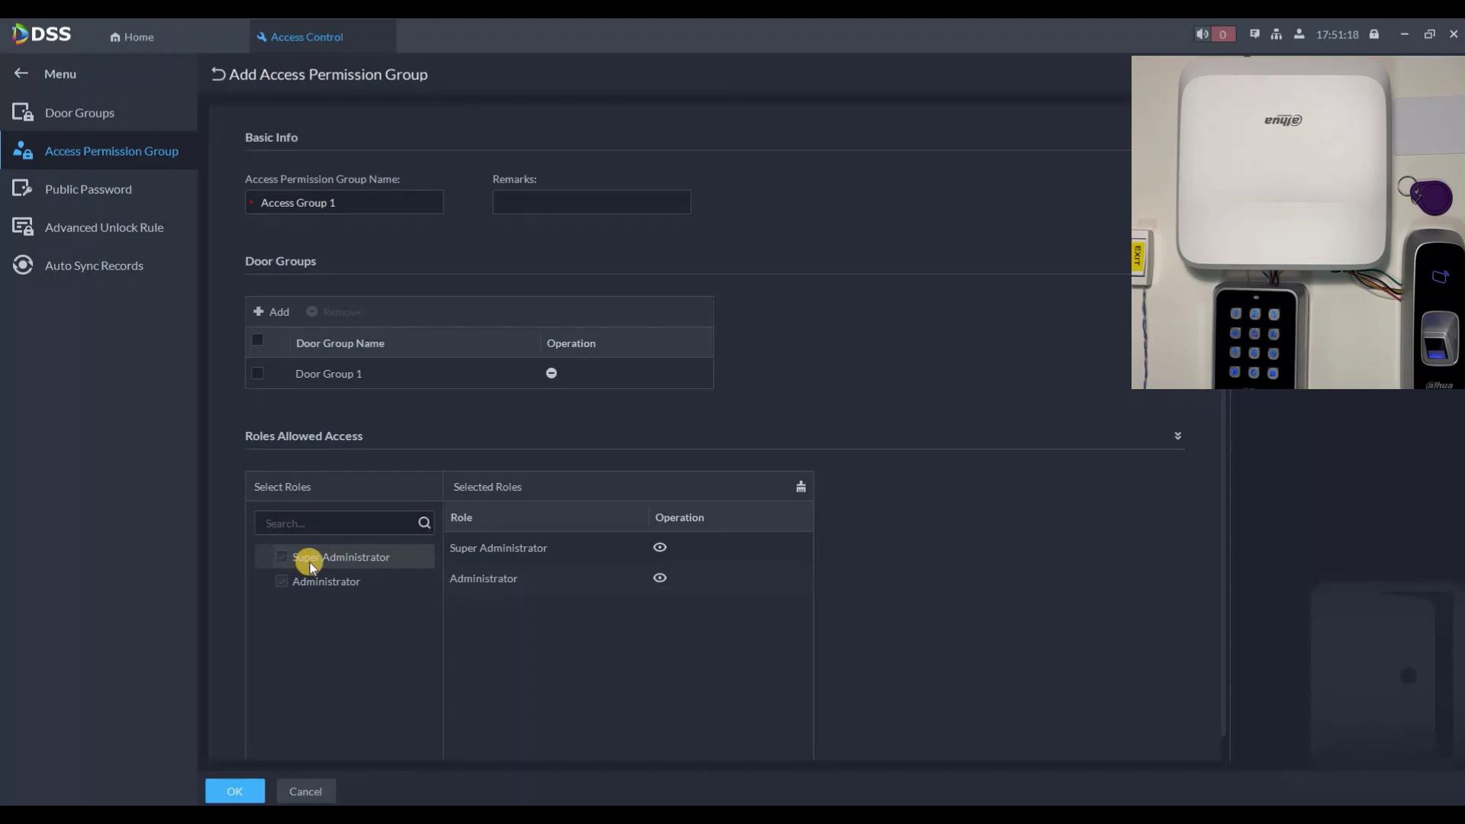
pyautogui.click(249, 792)
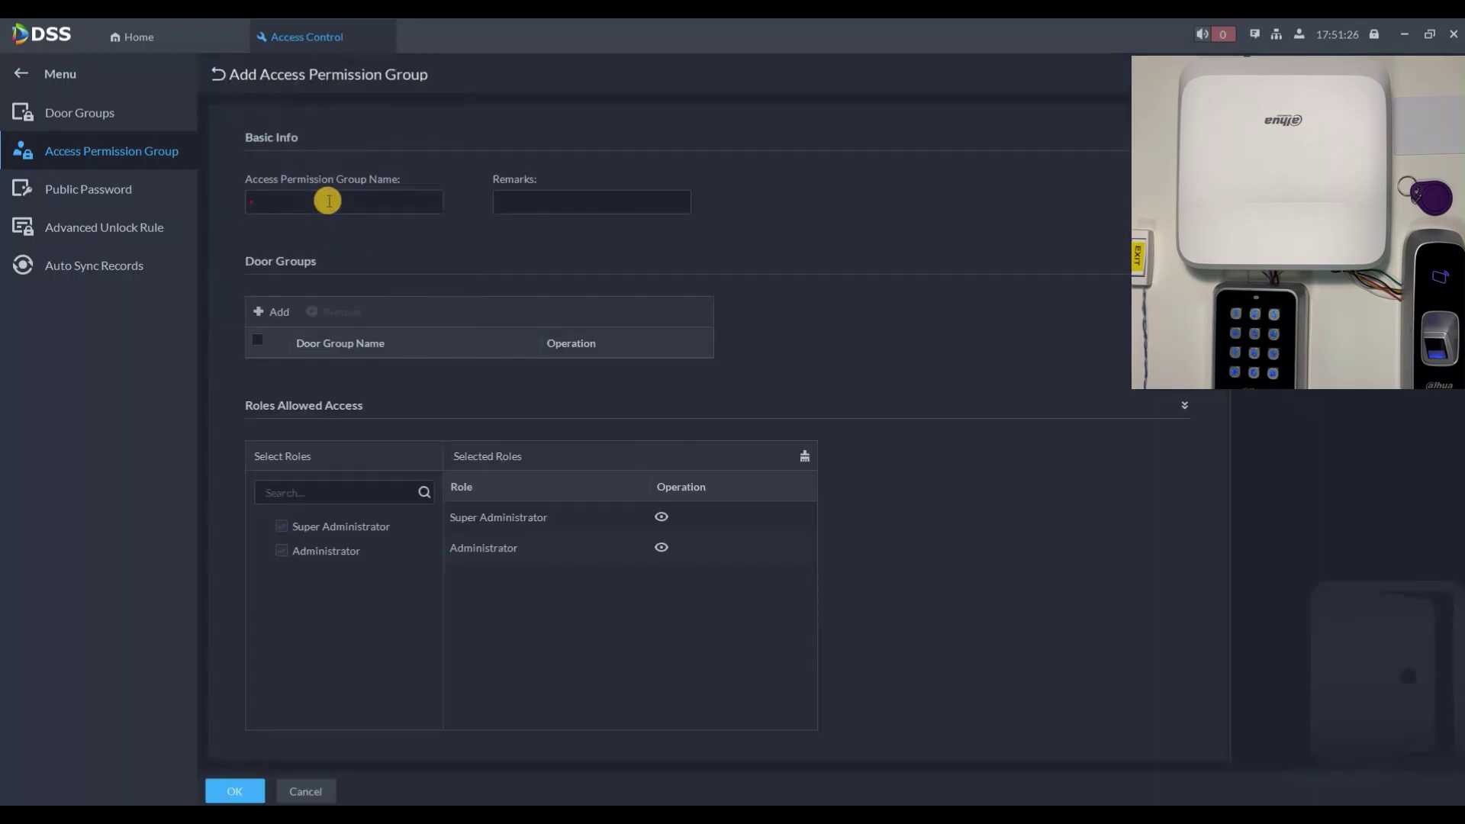
# Step: Create permission group Access Group 2 covering only Door Group 2
pyautogui.click(329, 201)
pyautogui.write('Access Group 2')
pyautogui.click(277, 328)
pyautogui.click(298, 441)
pyautogui.click(267, 313)
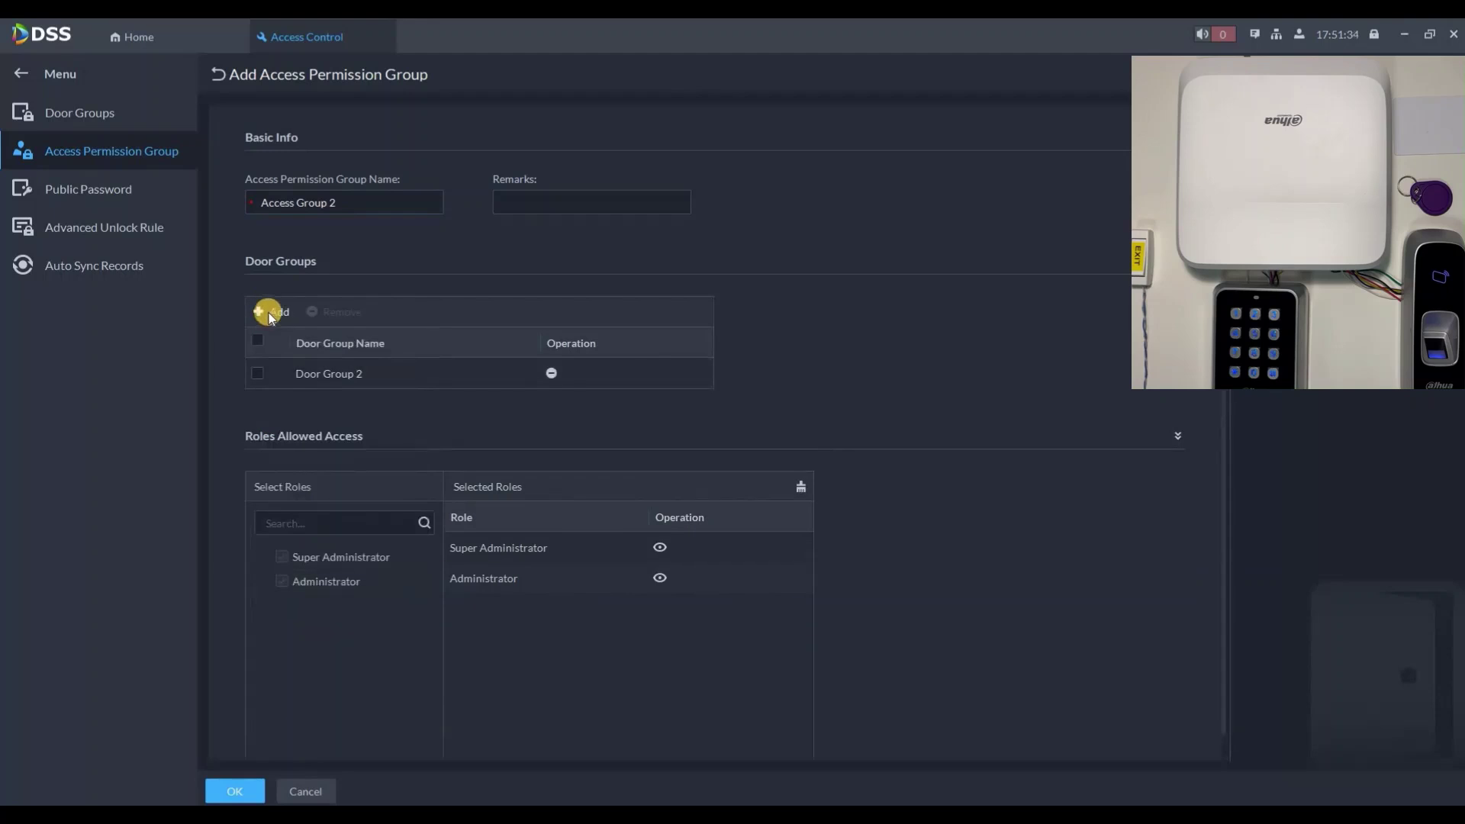
pyautogui.click(278, 467)
pyautogui.click(330, 587)
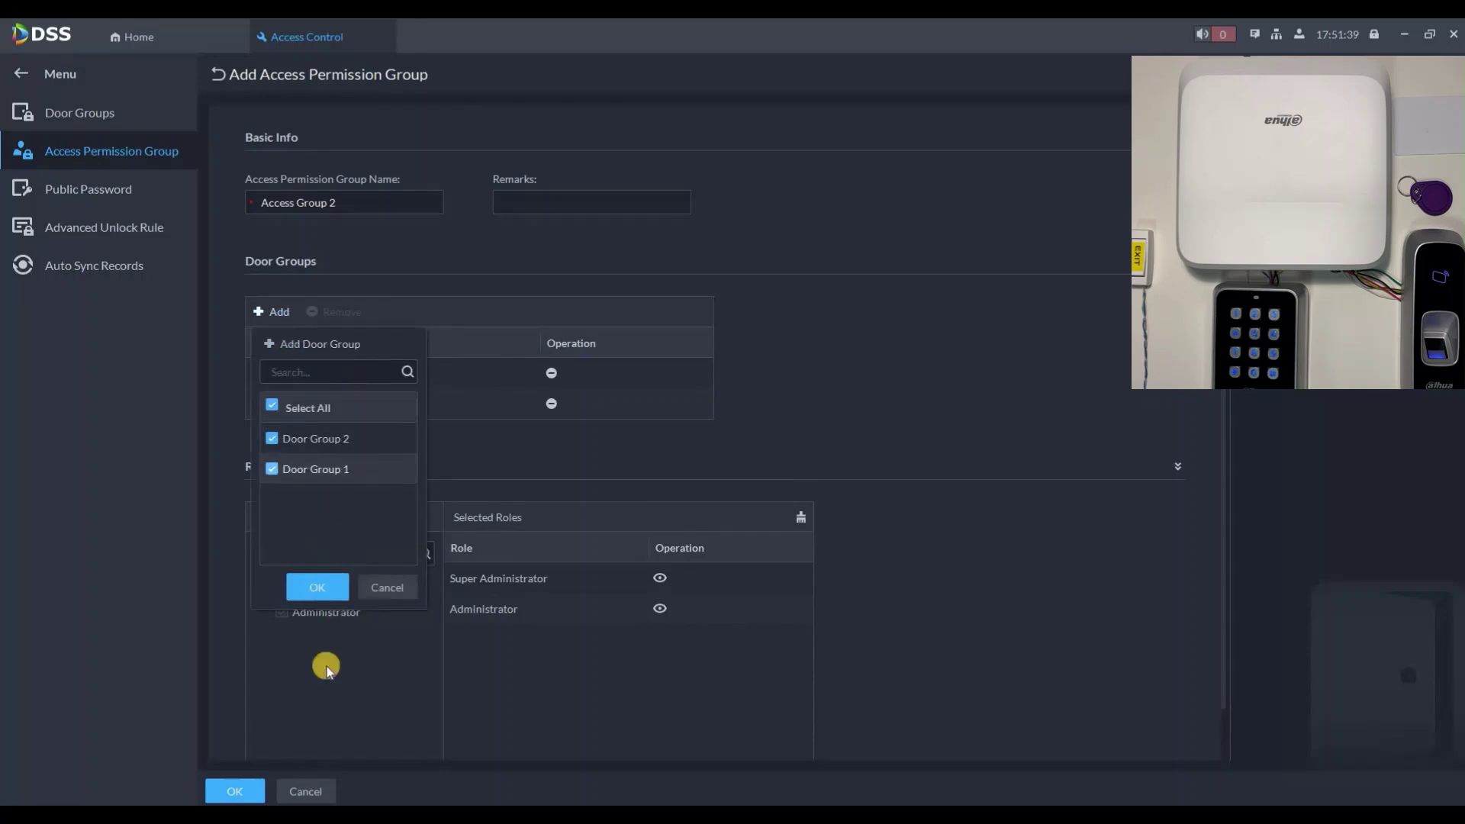
pyautogui.click(273, 470)
pyautogui.click(314, 589)
pyautogui.click(238, 790)
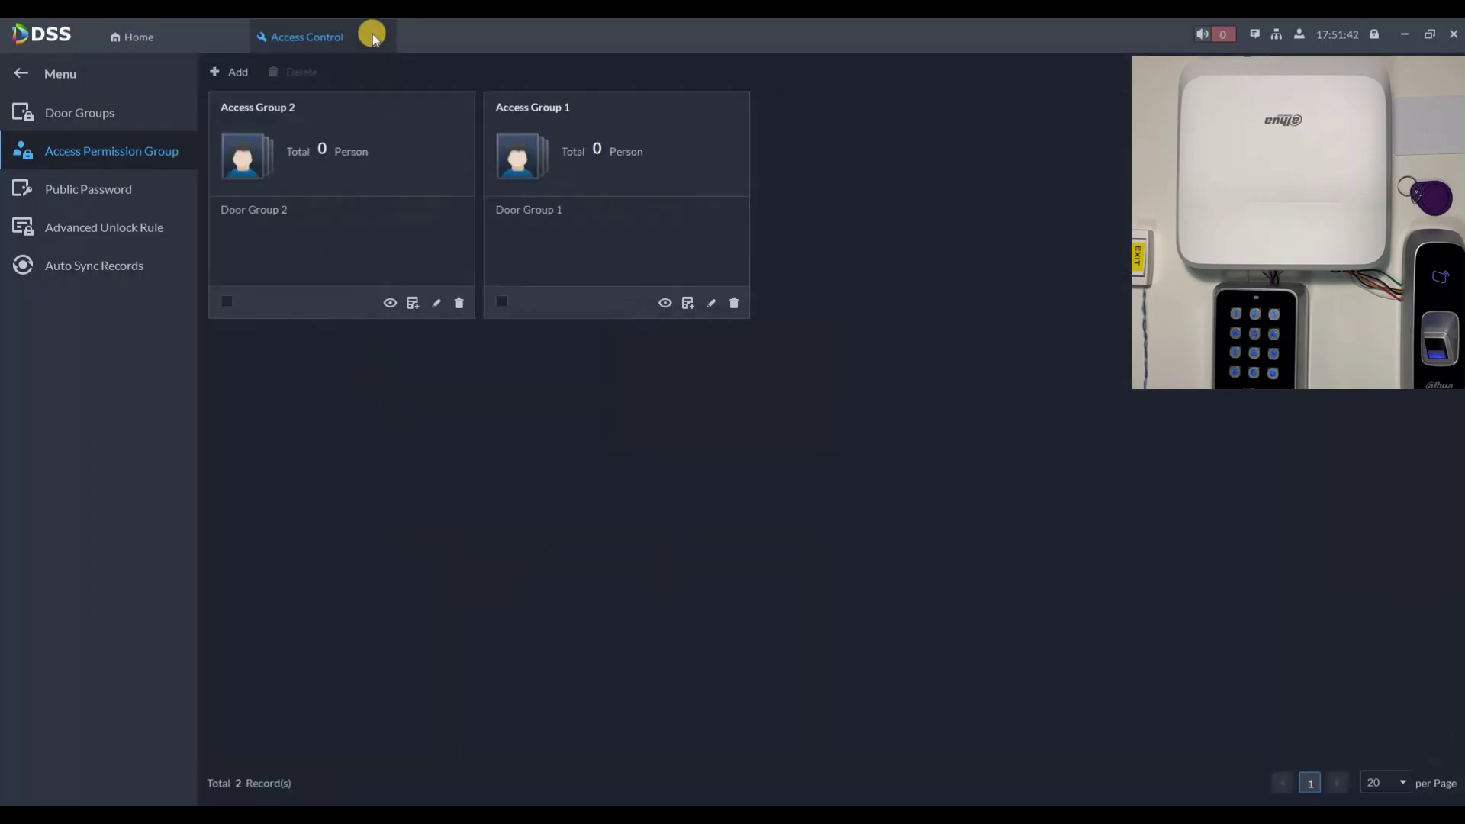
pyautogui.click(338, 142)
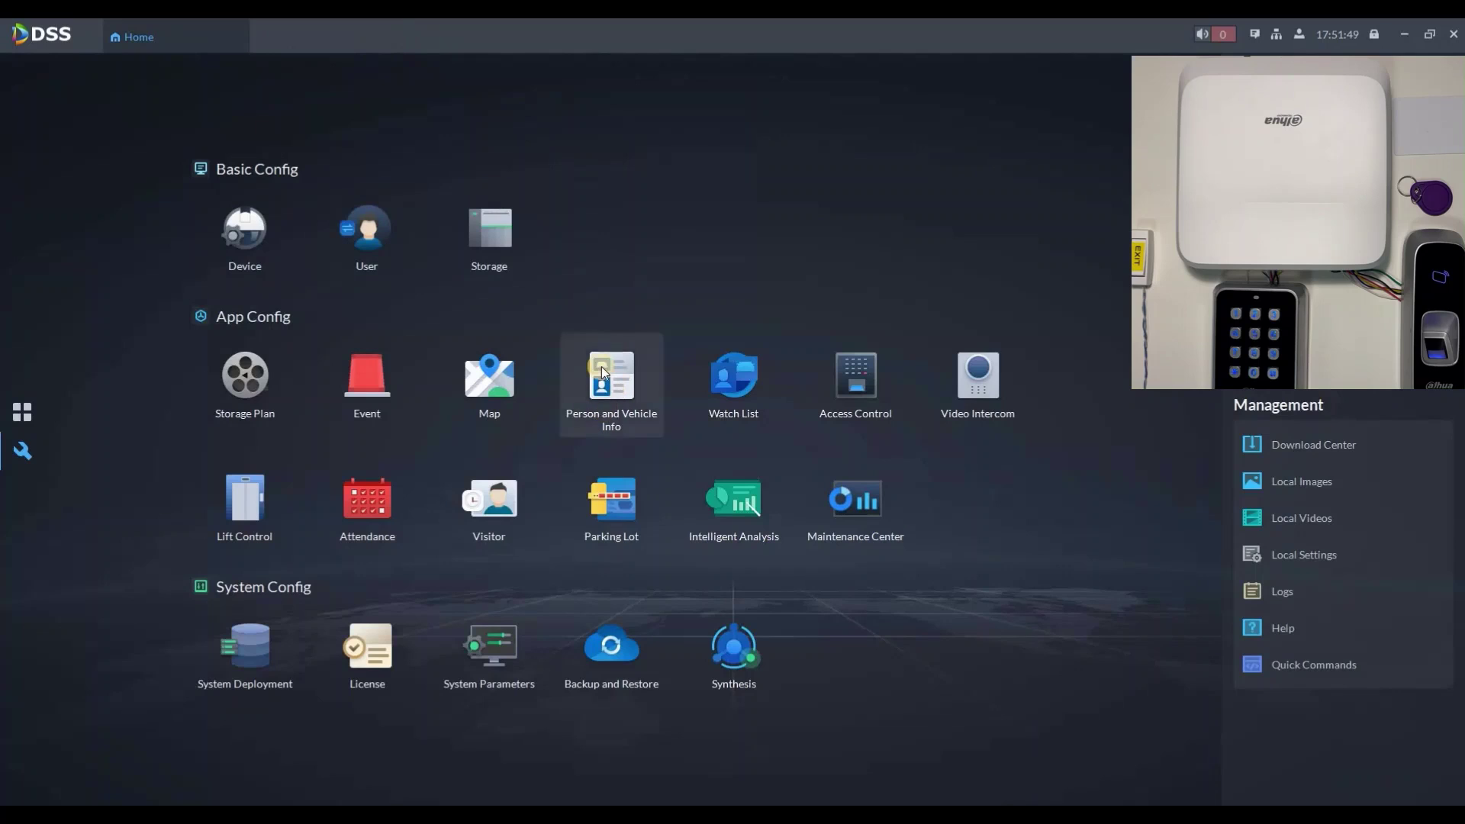
# Step: Create the Employees person group and start a new person entry in it
pyautogui.click(602, 368)
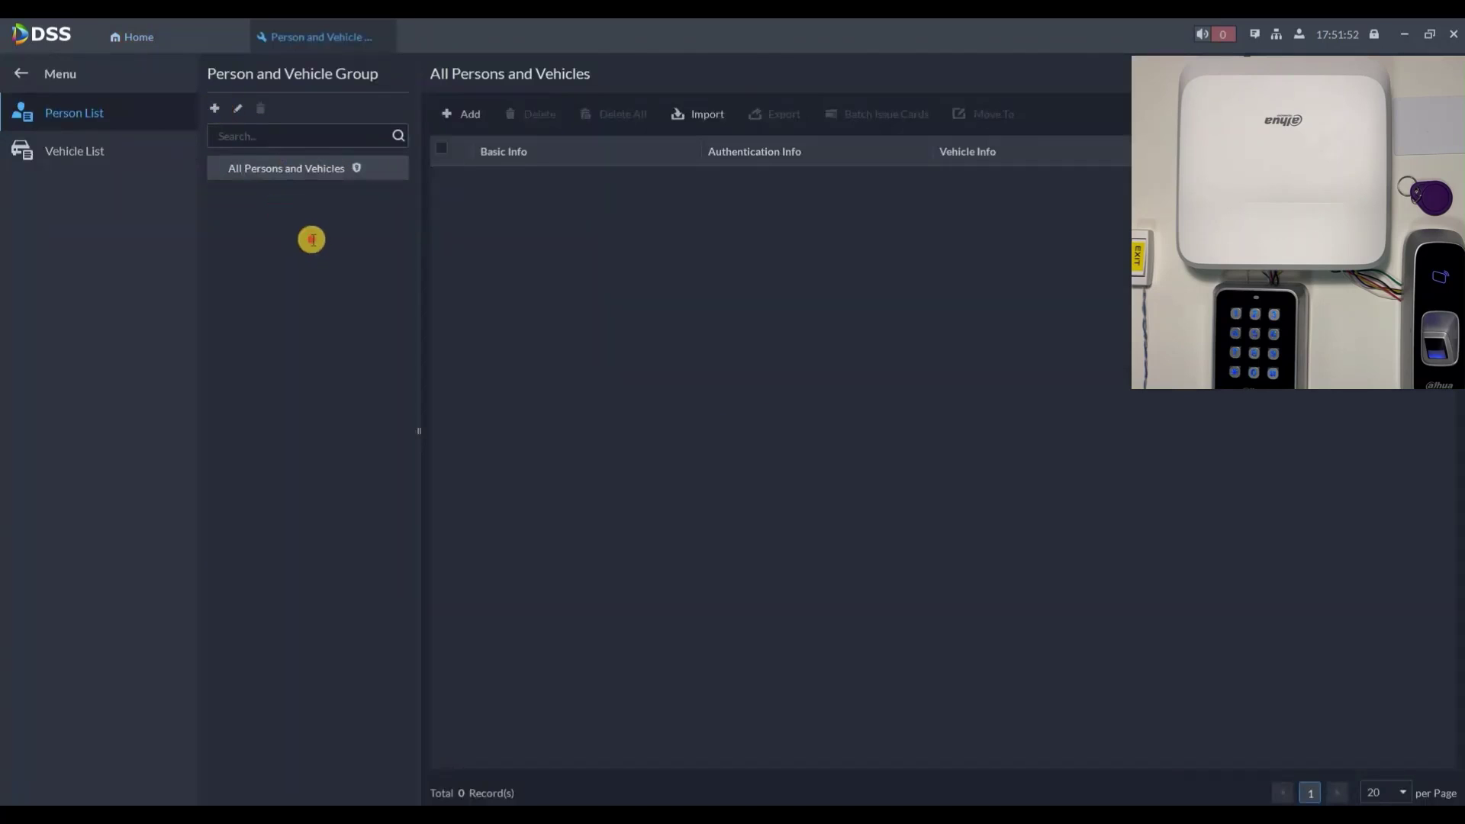
pyautogui.click(312, 240)
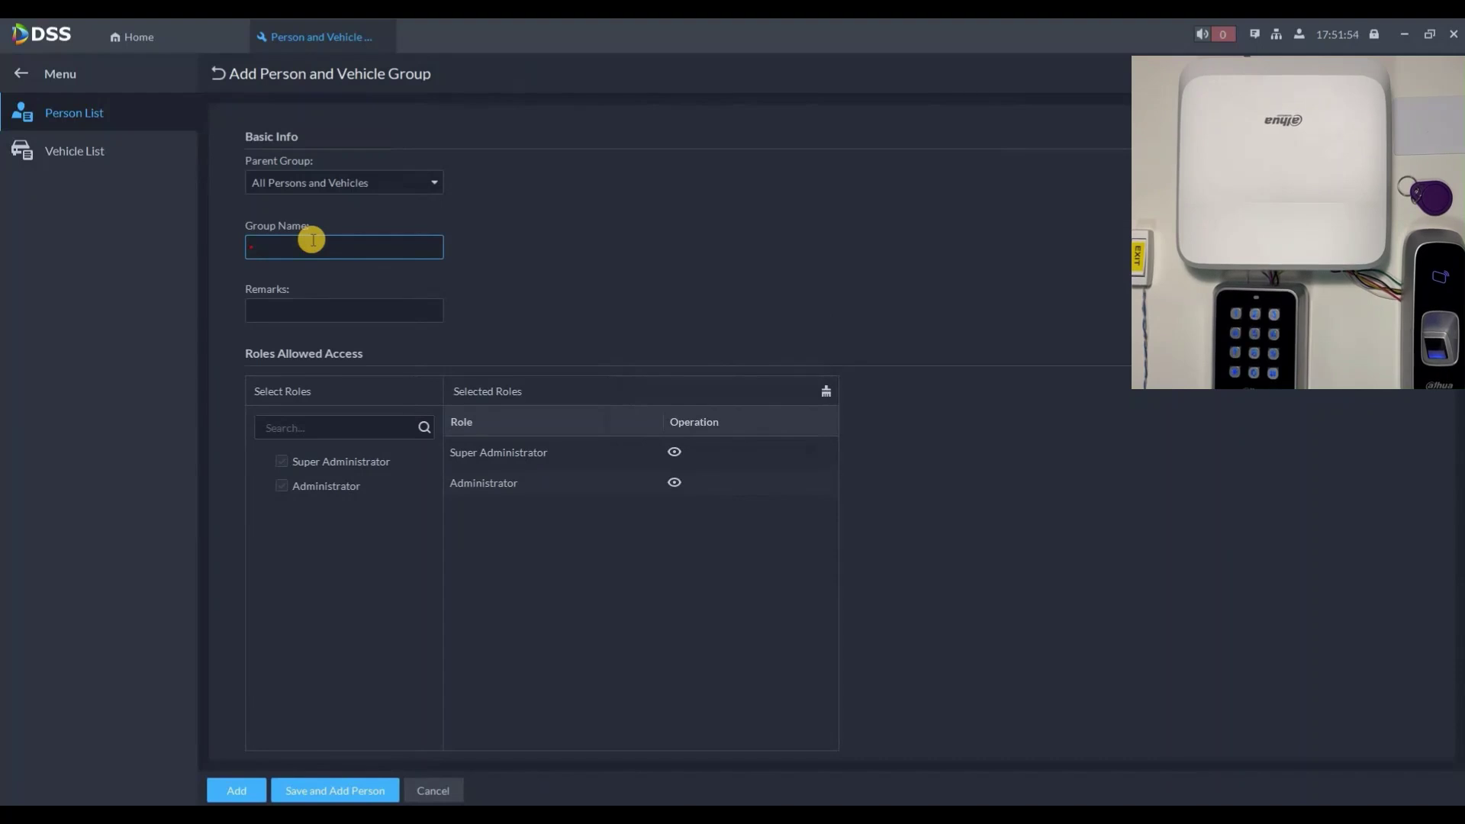
pyautogui.write('Employees')
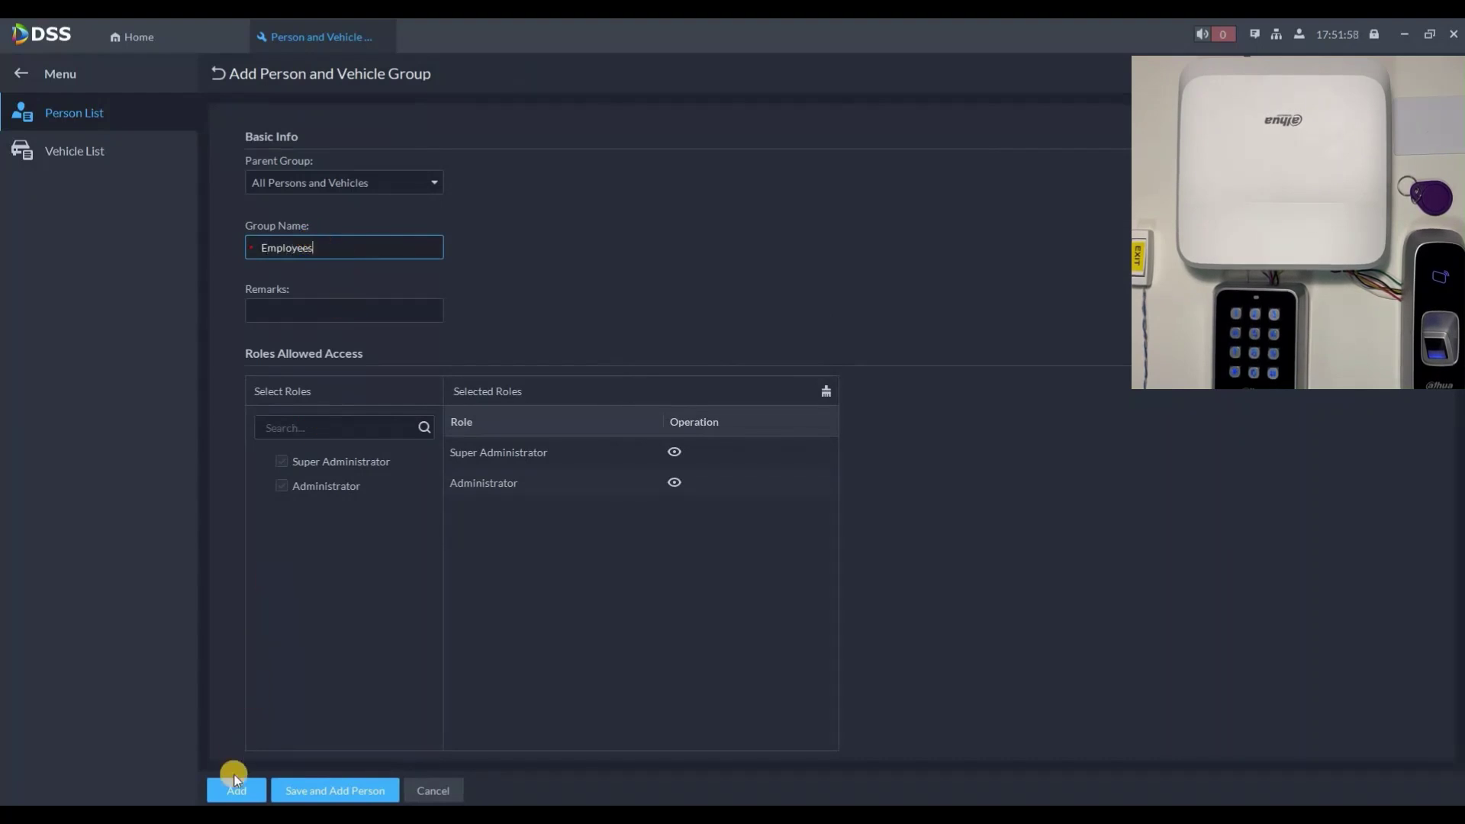
pyautogui.click(293, 792)
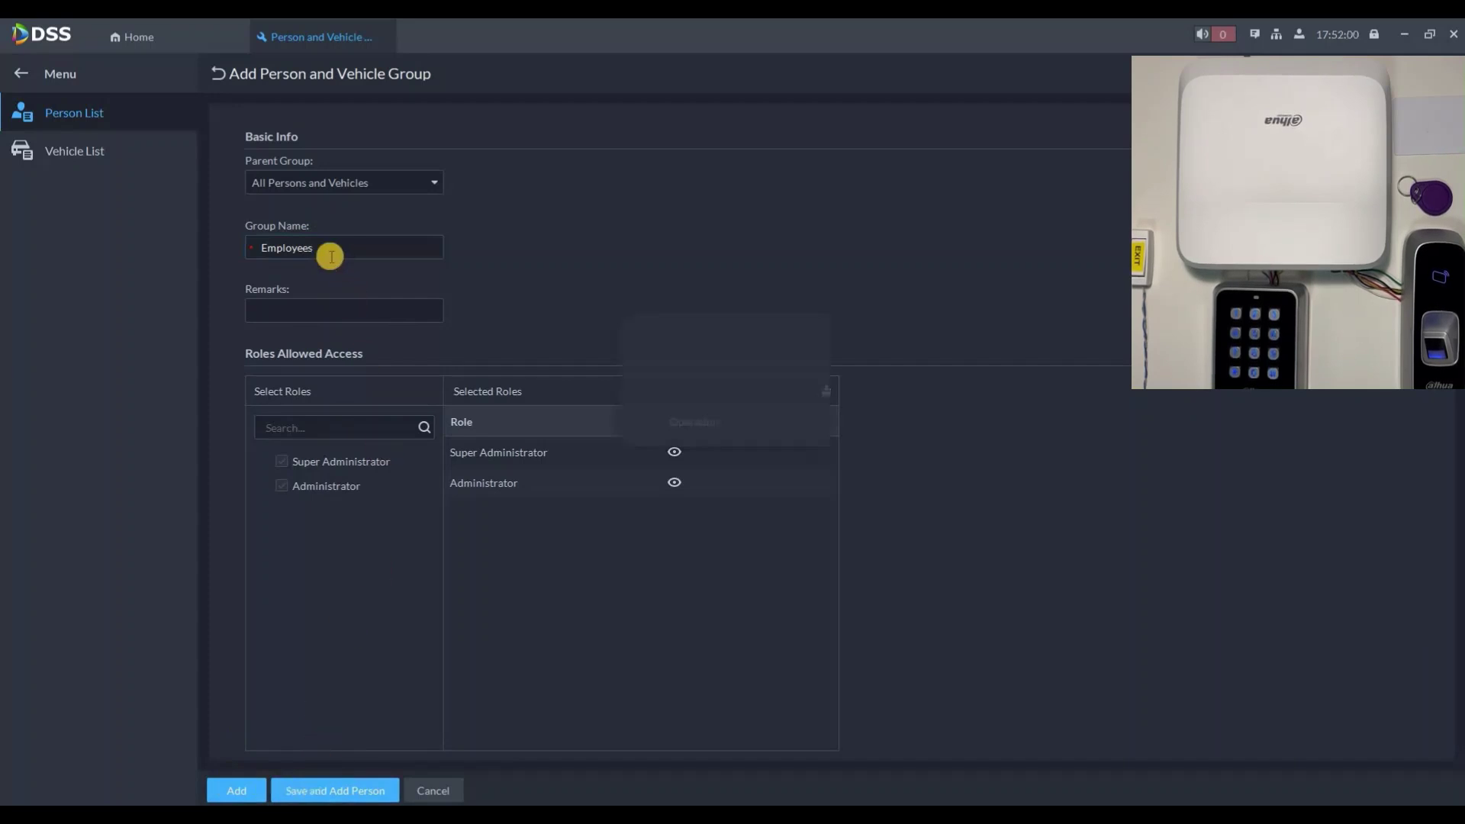
pyautogui.click(328, 255)
# Step: Enter the person's name and upload a cropped face photo from Pictures > Faces
pyautogui.write('David')
pyautogui.click(90, 341)
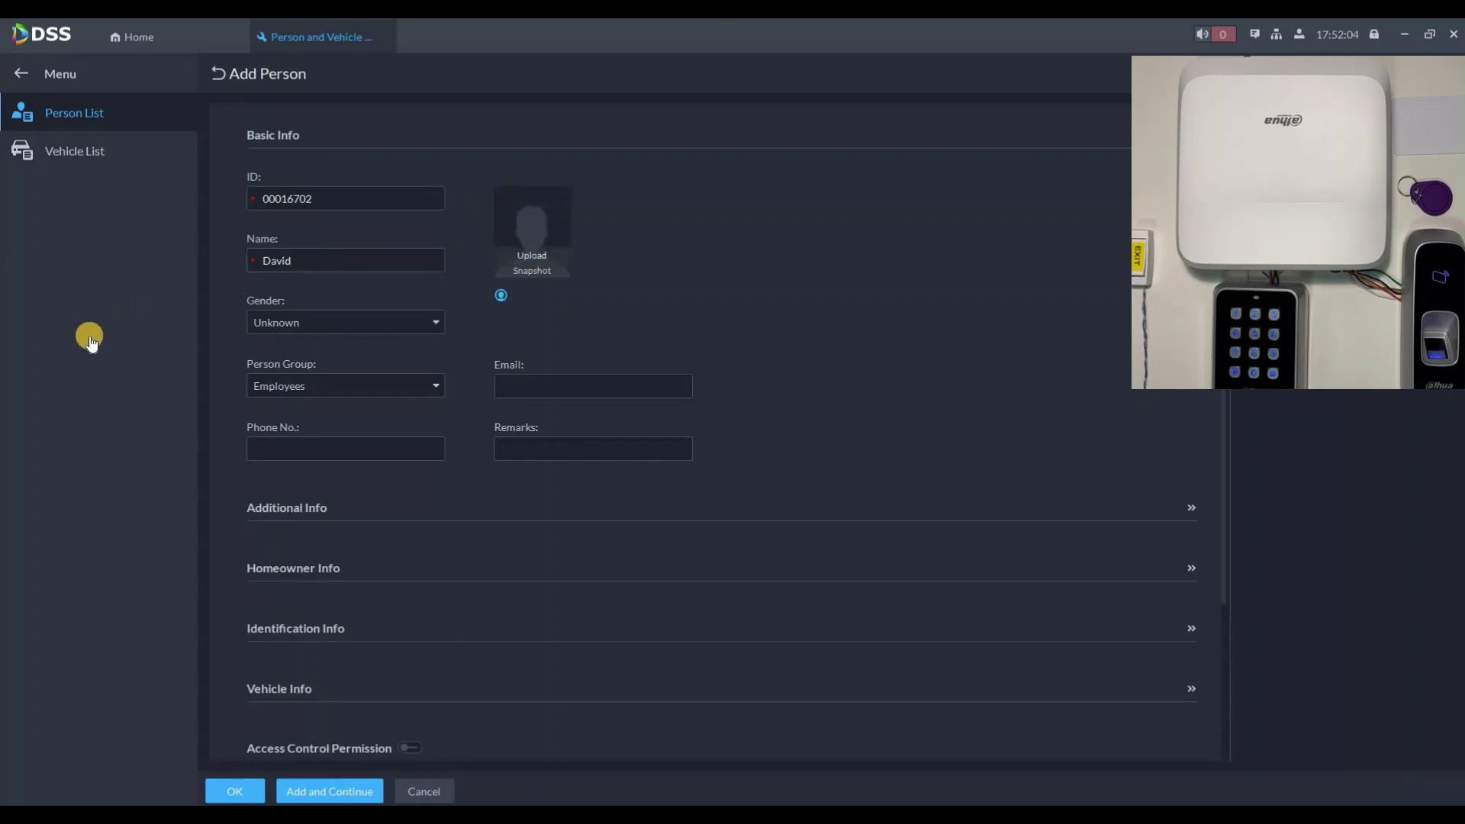
pyautogui.click(85, 338)
pyautogui.doubleClick(638, 162)
pyautogui.doubleClick(330, 174)
pyautogui.click(650, 597)
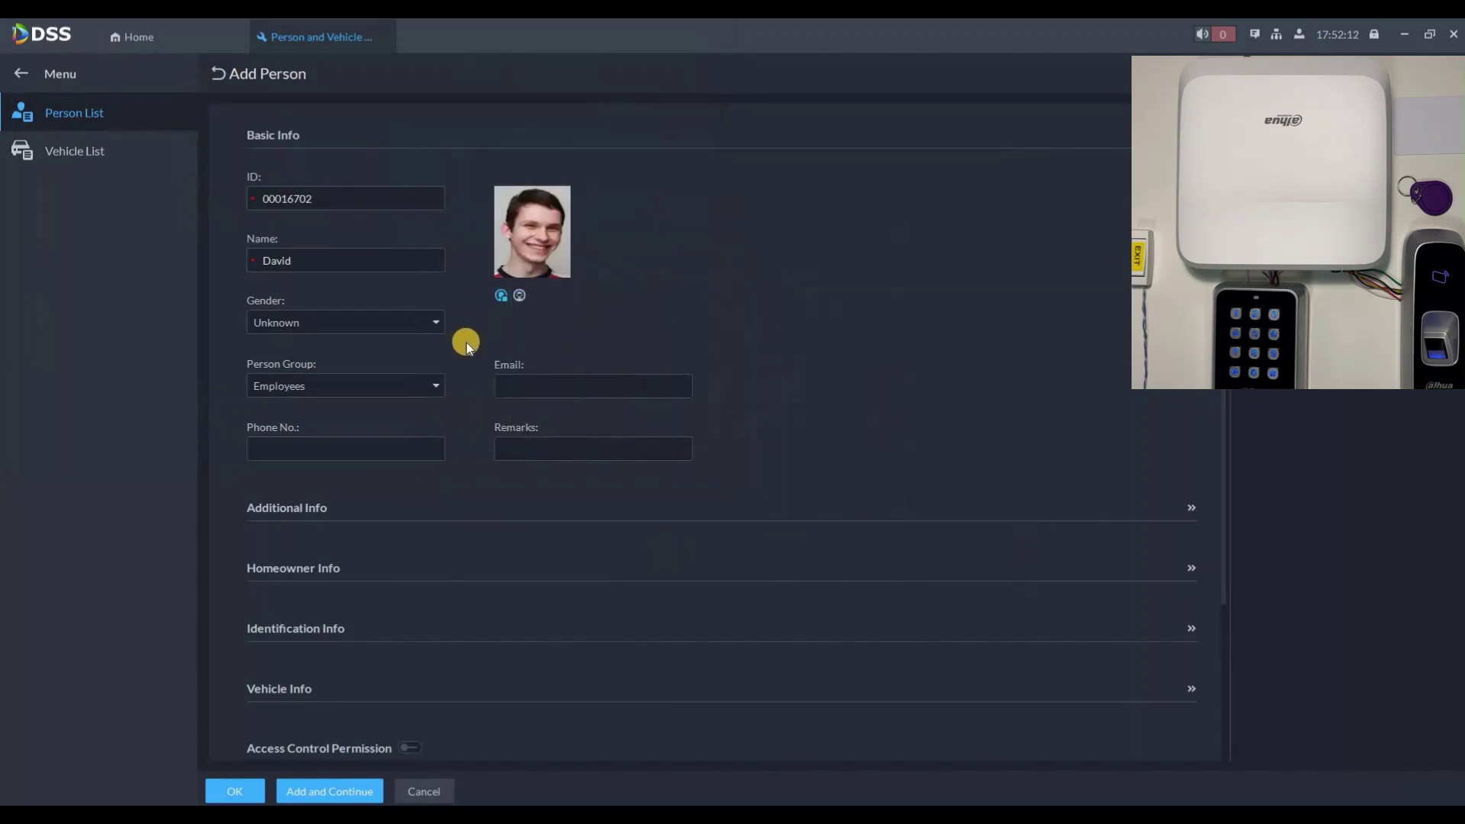
# Step: Expand the person's Identification Info section
pyautogui.scroll(-3, 458, 345)
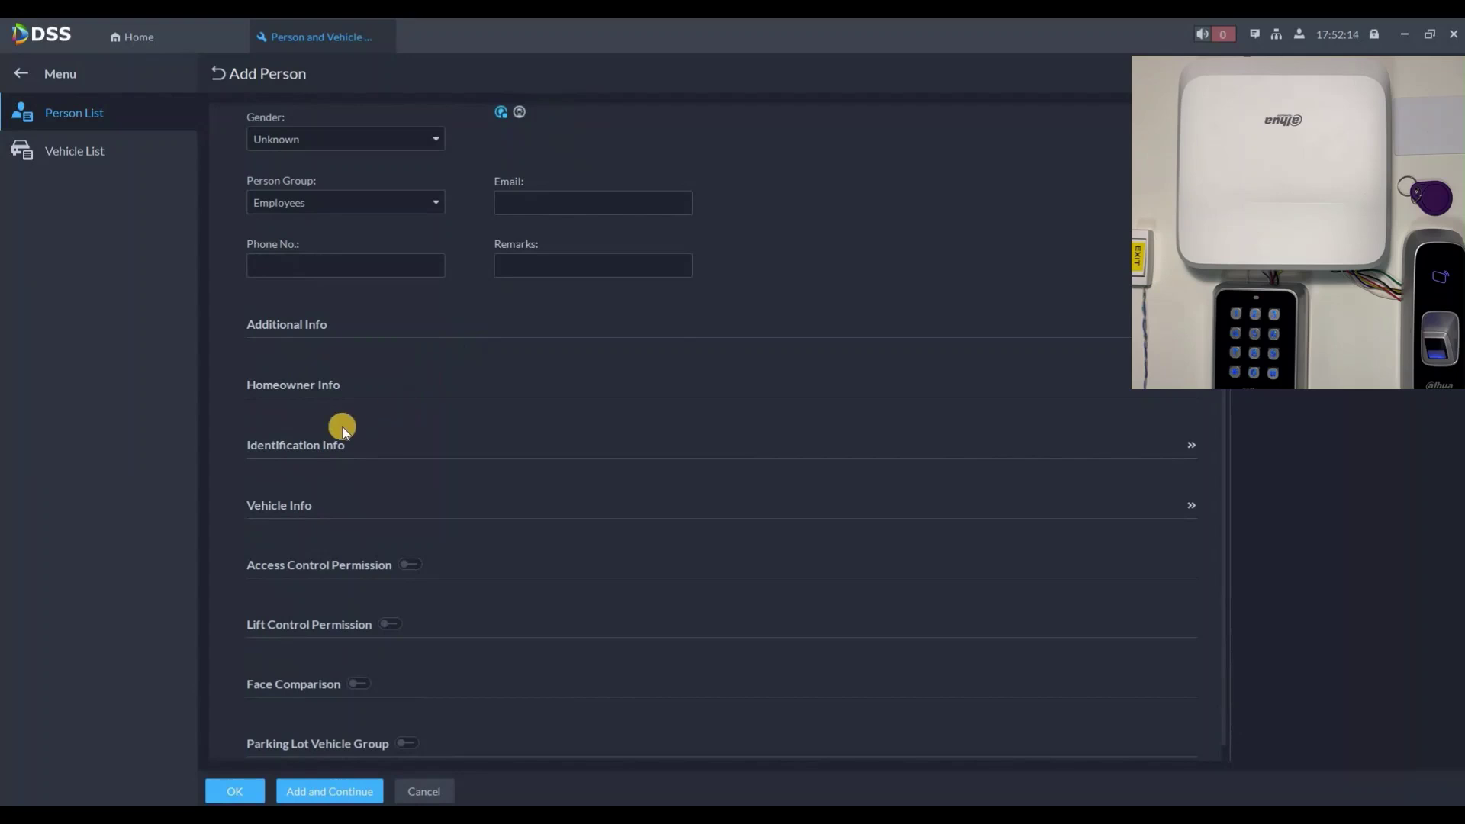
pyautogui.scroll(-1, 333, 429)
pyautogui.click(397, 437)
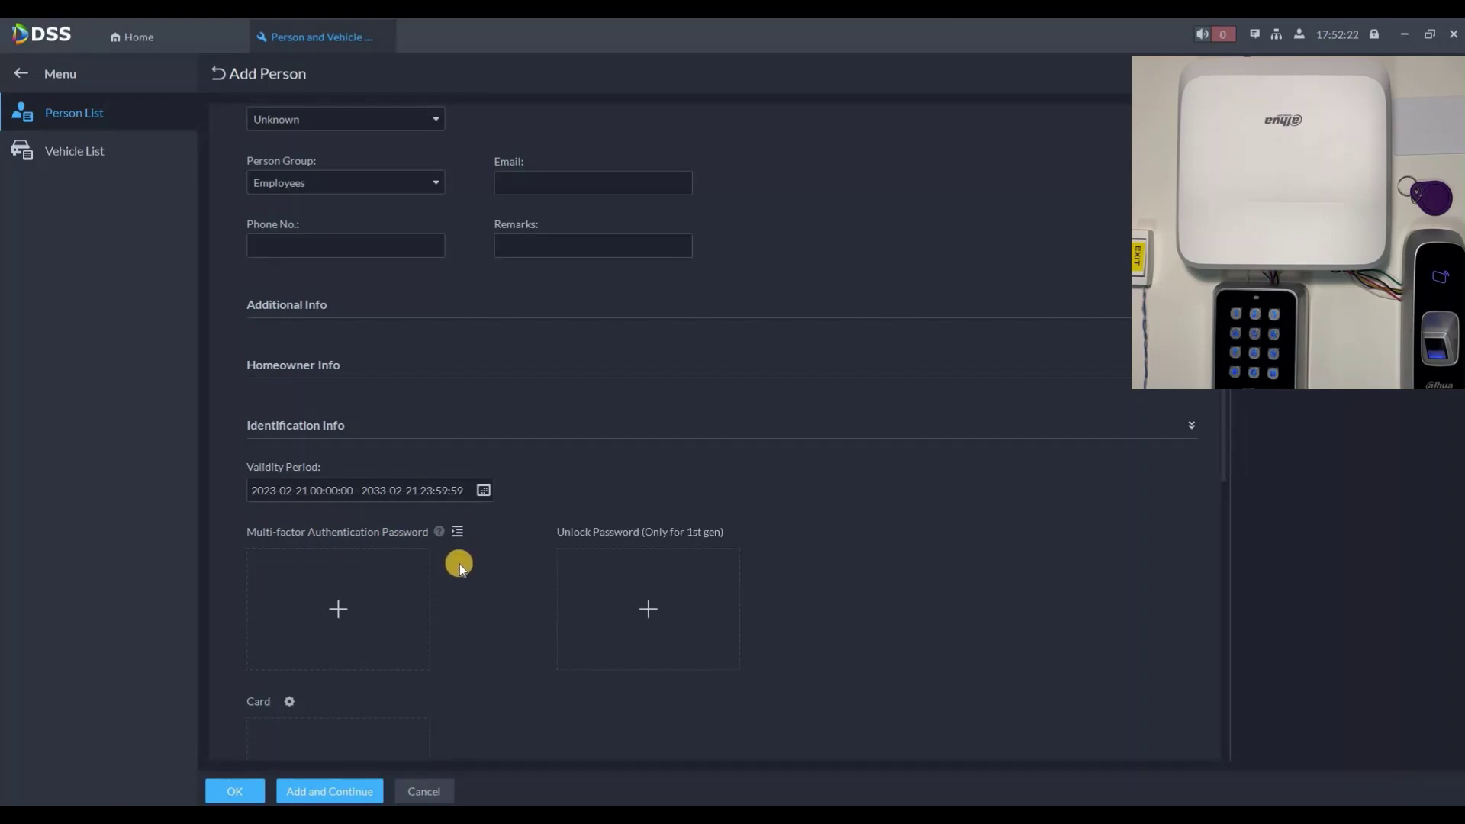
# Step: Set the card reader to Device, using Reader 1 on the access controller
pyautogui.scroll(-3, 328, 487)
pyautogui.click(290, 473)
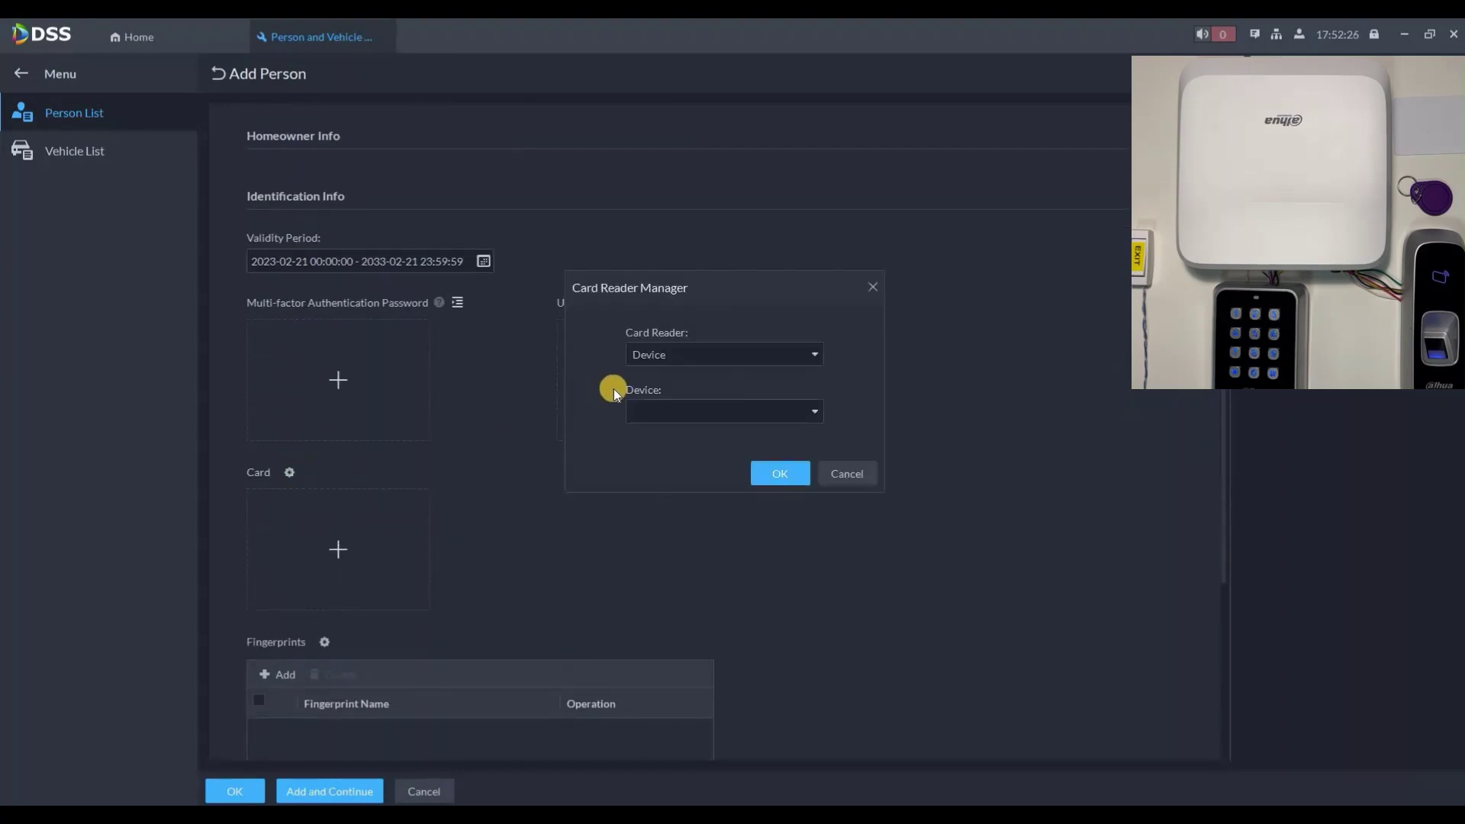
pyautogui.click(648, 362)
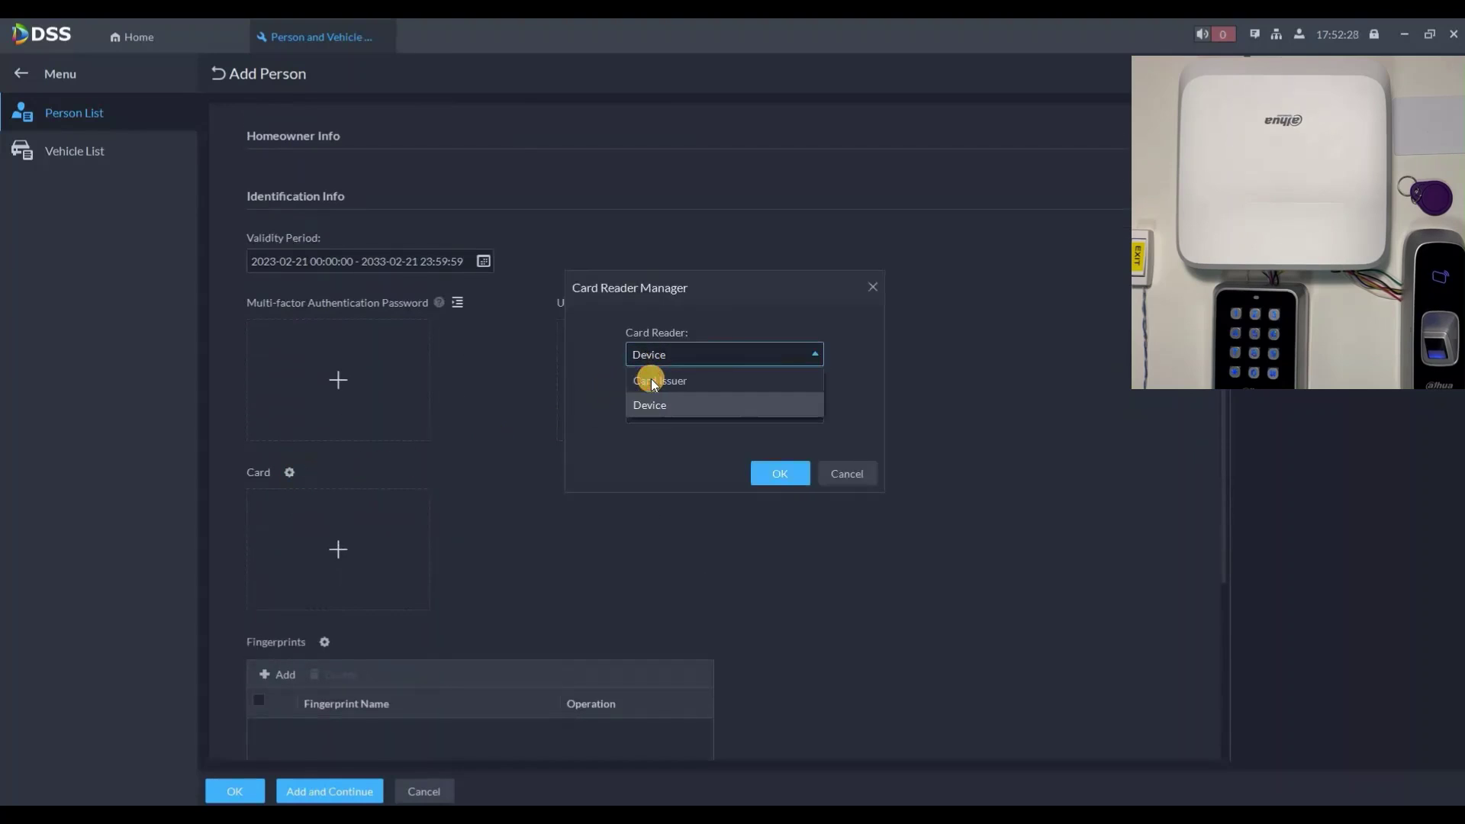
pyautogui.click(647, 381)
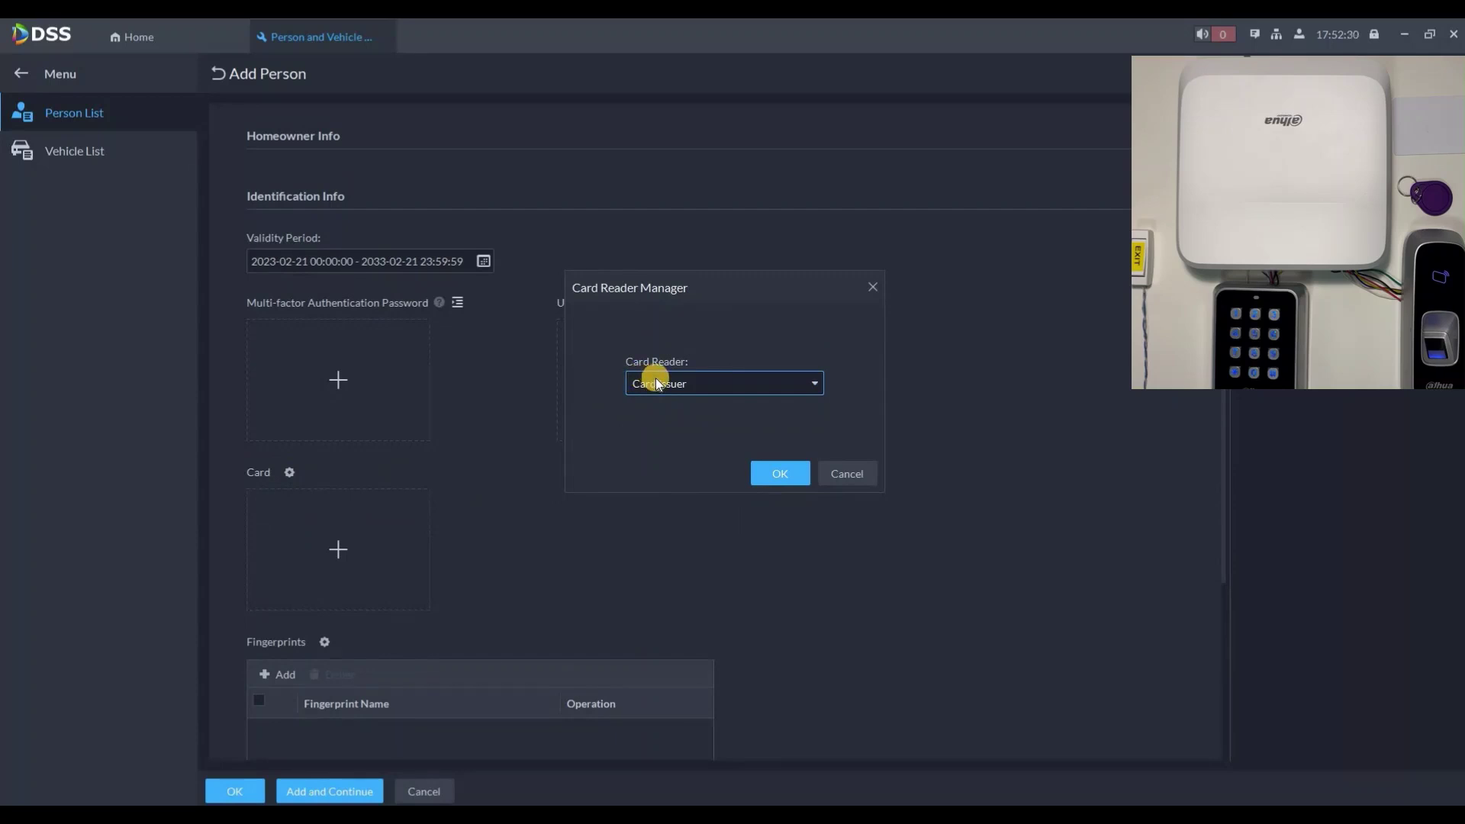
pyautogui.click(657, 384)
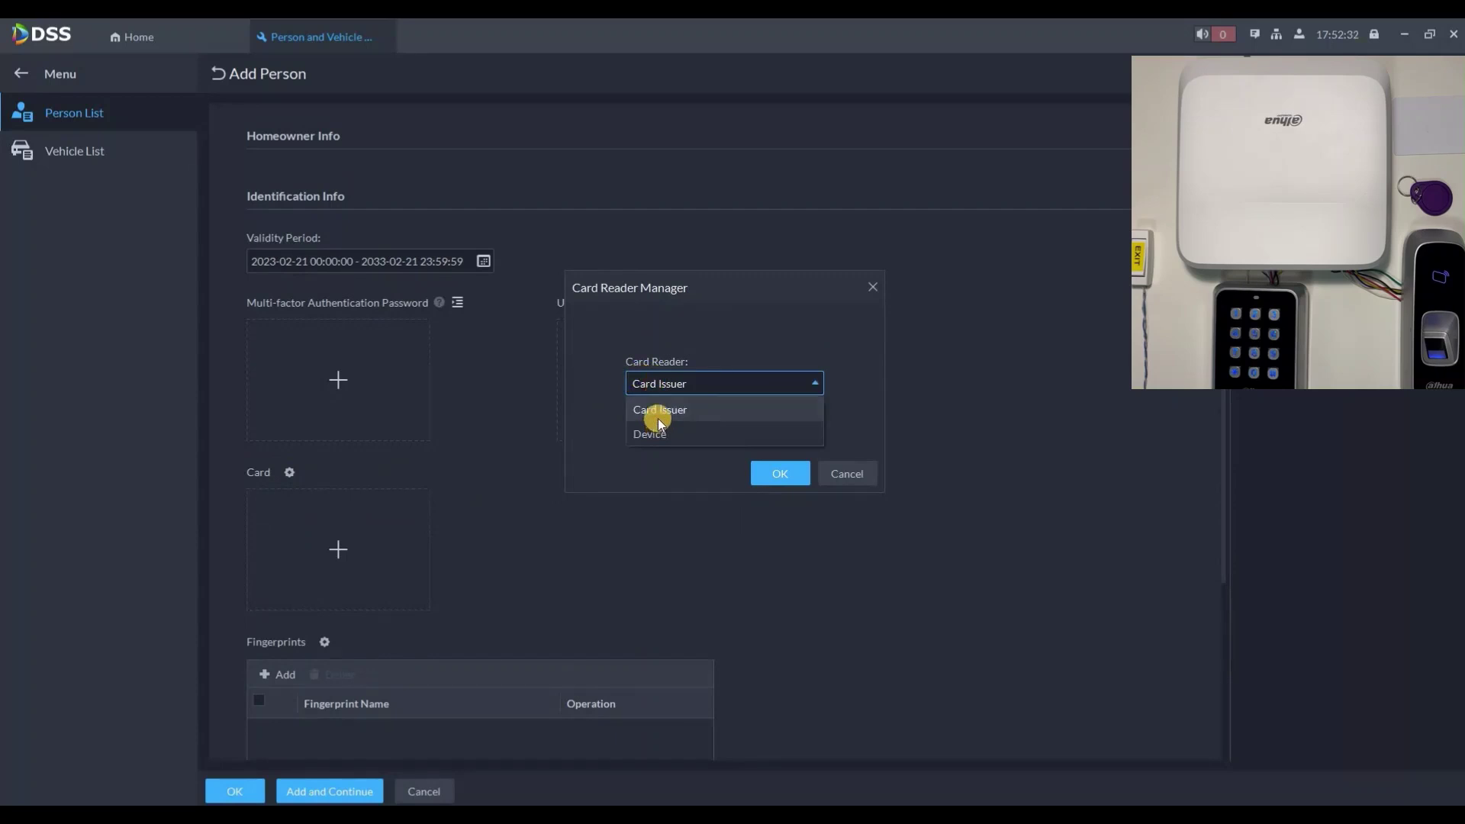
pyautogui.click(657, 425)
pyautogui.click(640, 433)
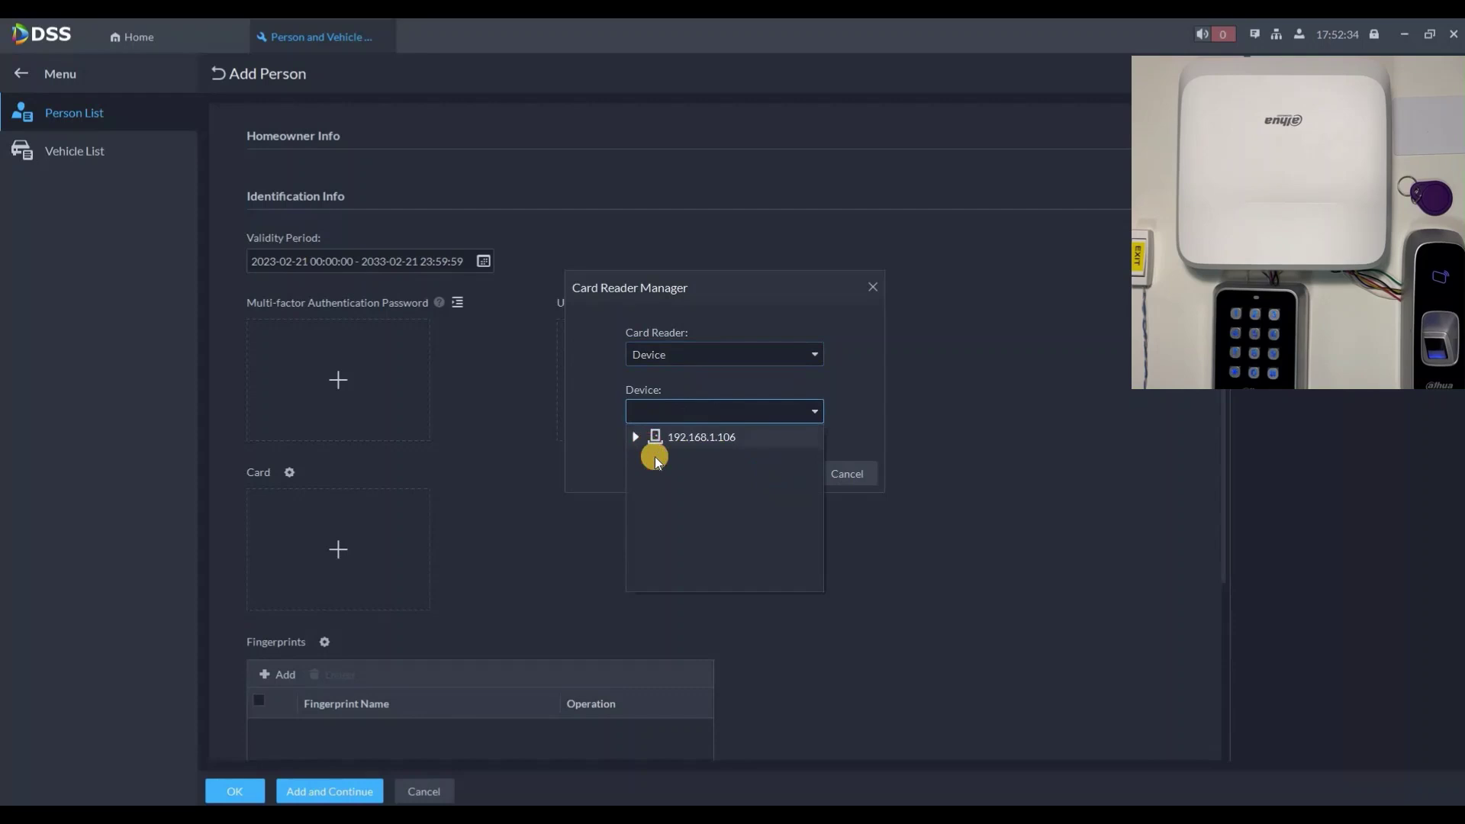
pyautogui.click(695, 485)
pyautogui.click(780, 471)
# Step: Add a card to the person by swiping it on the reader
pyautogui.click(336, 546)
pyautogui.click(350, 534)
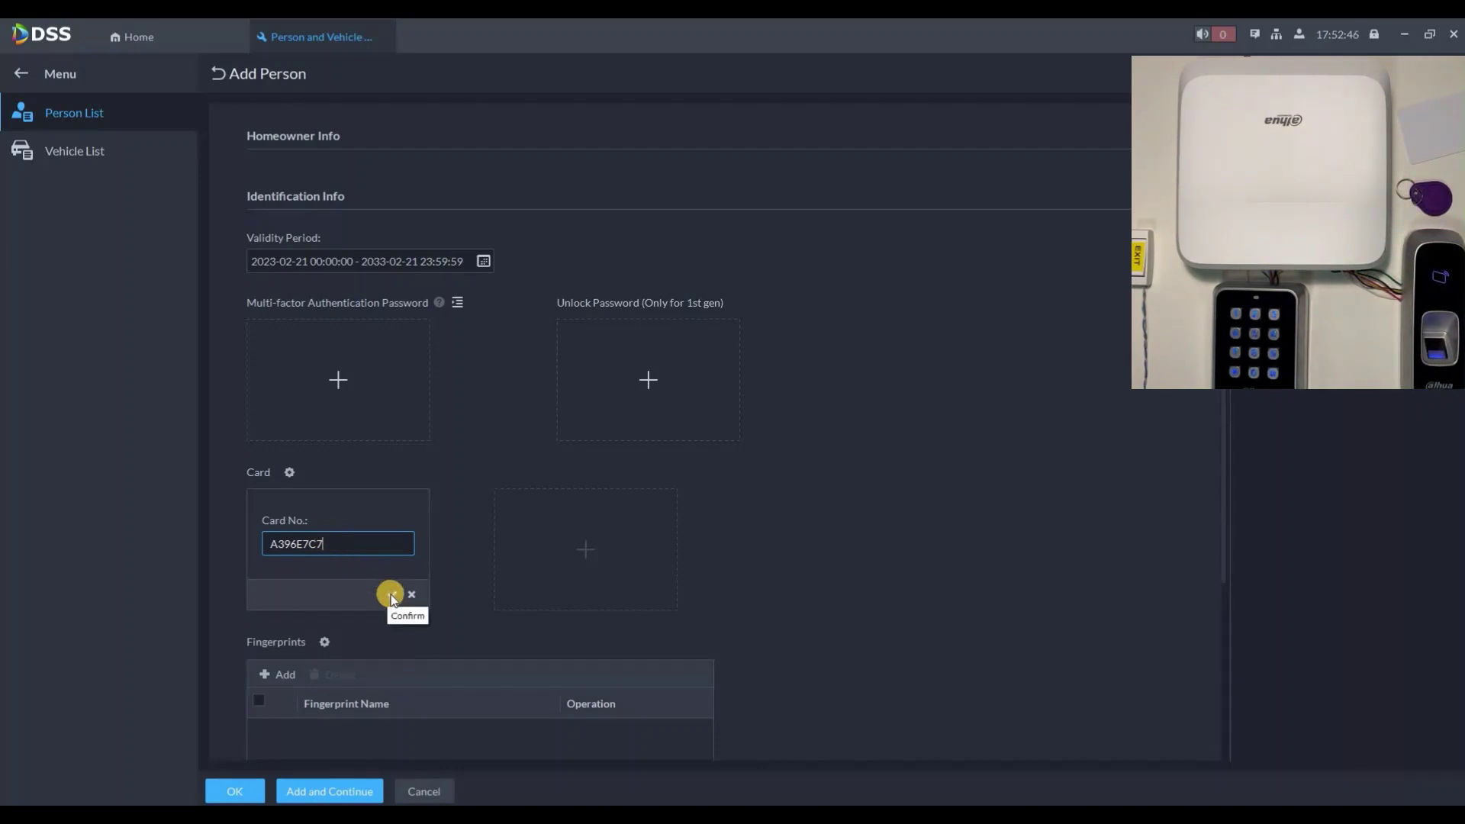
pyautogui.press('Return')
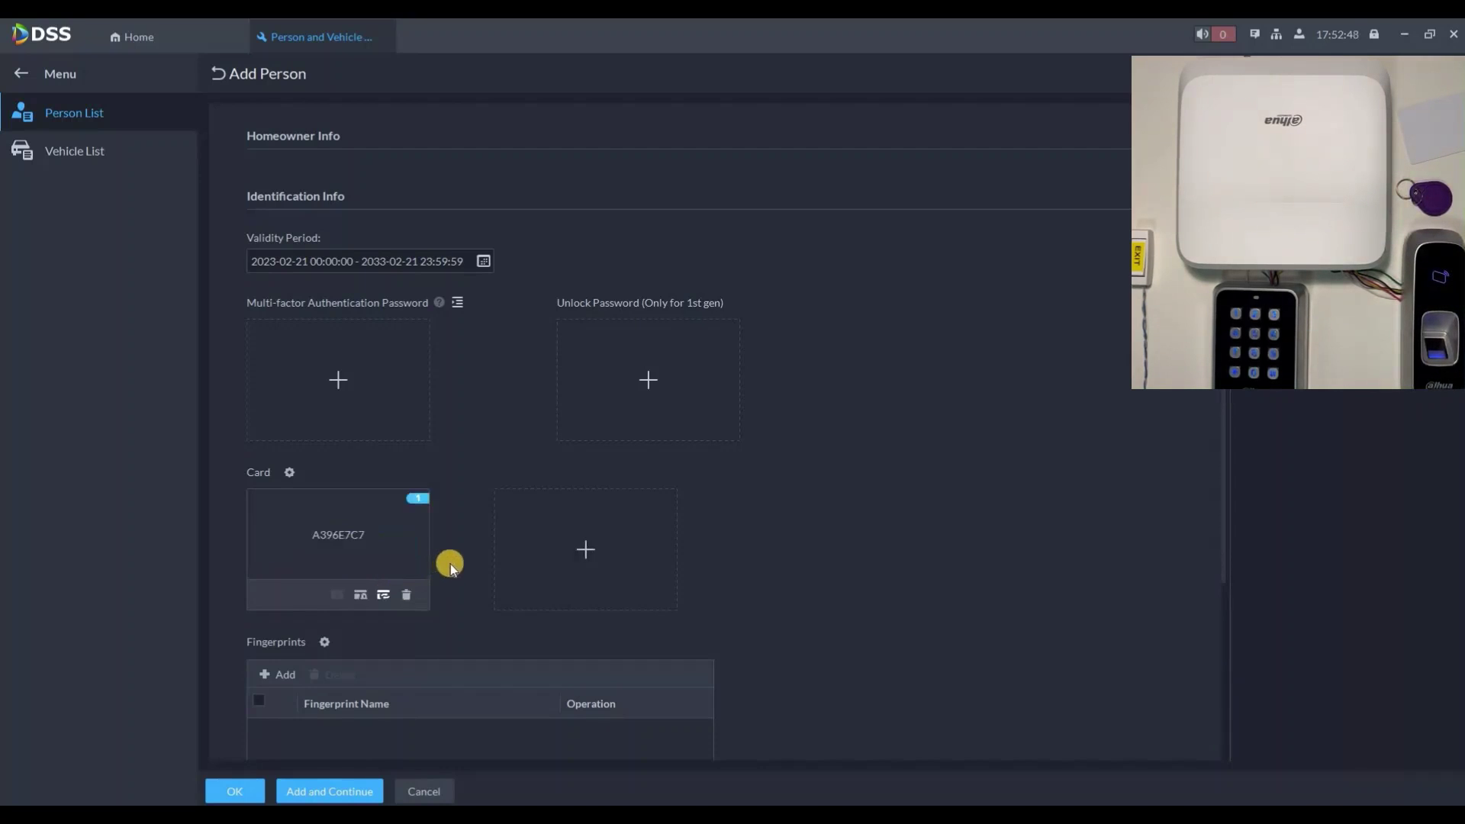
pyautogui.scroll(-3, 324, 477)
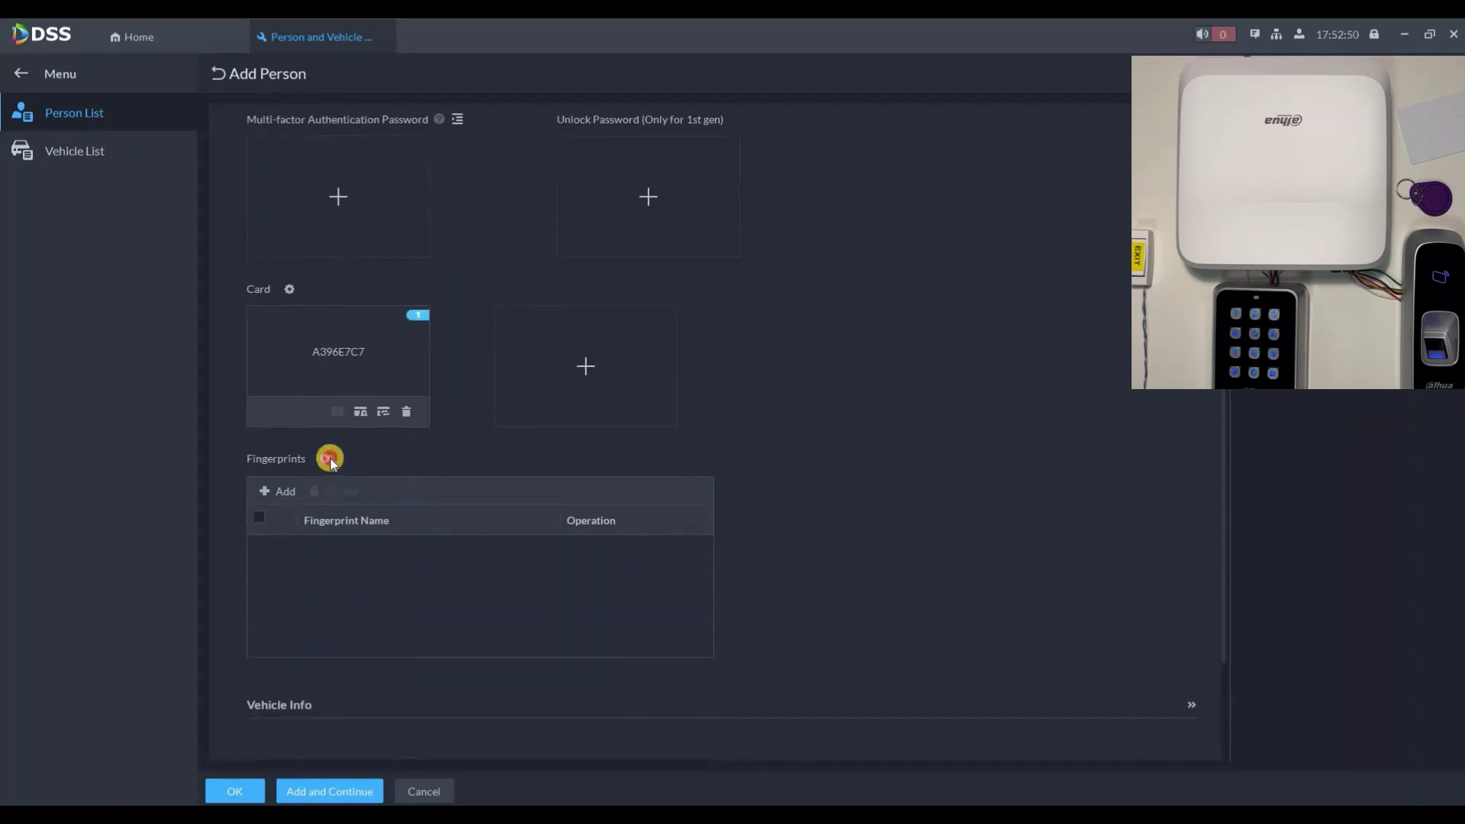
# Step: Set the fingerprint scanner to Door1's Reader 1 and scan Fingerprint 1
pyautogui.click(679, 363)
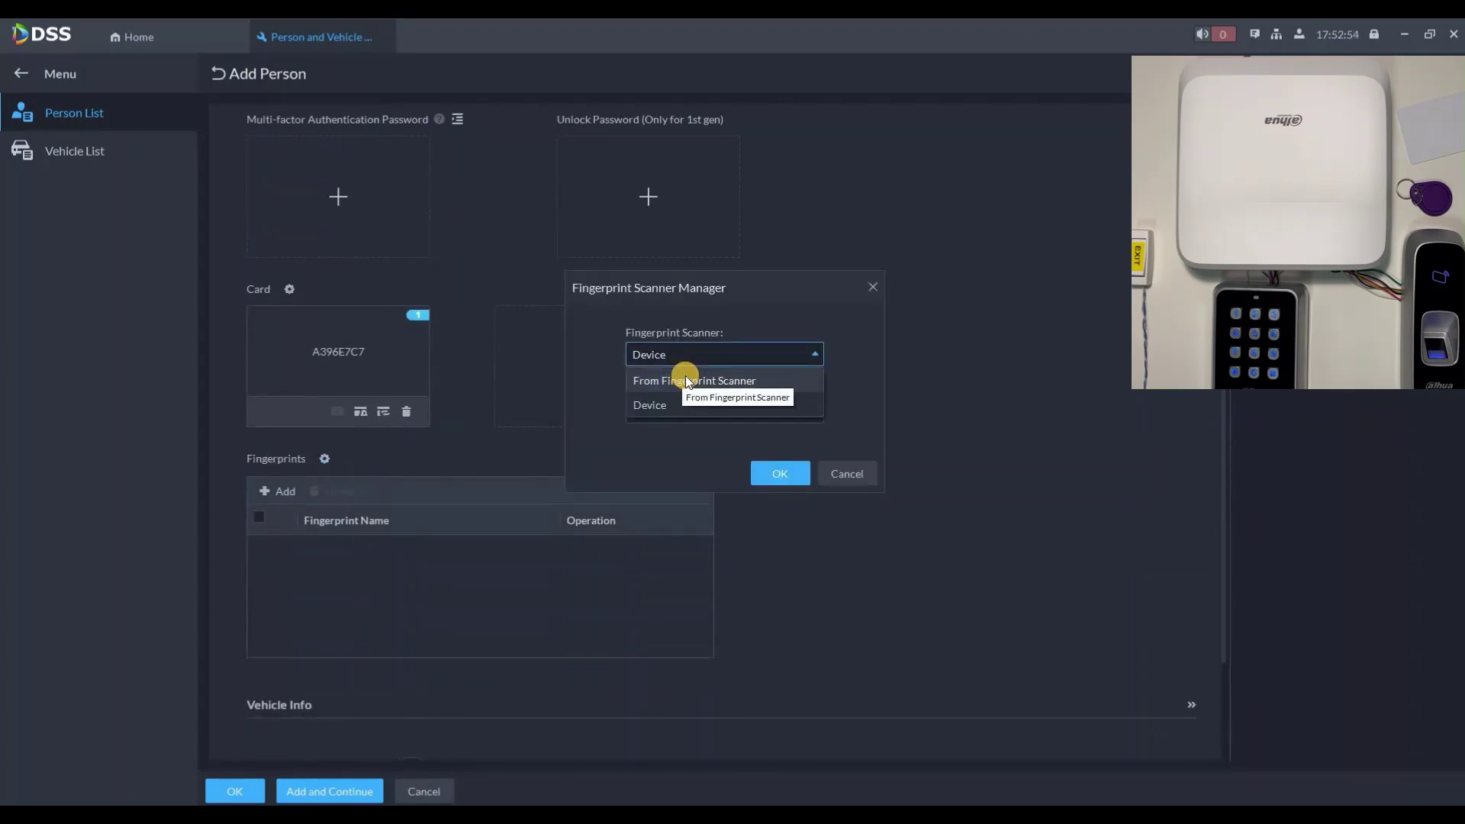
pyautogui.click(652, 405)
pyautogui.click(635, 416)
pyautogui.click(690, 466)
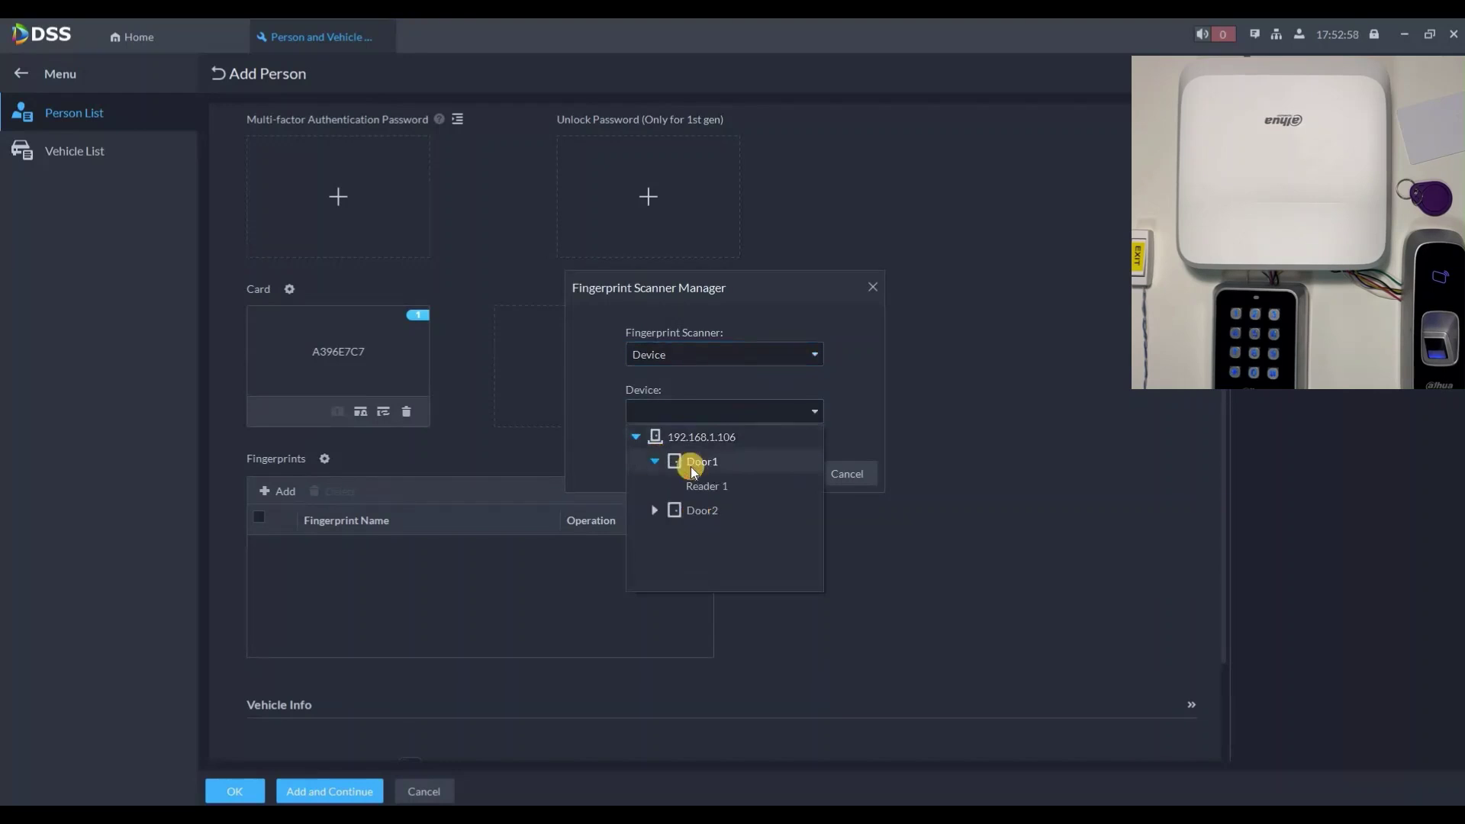
pyautogui.click(763, 483)
pyautogui.click(278, 491)
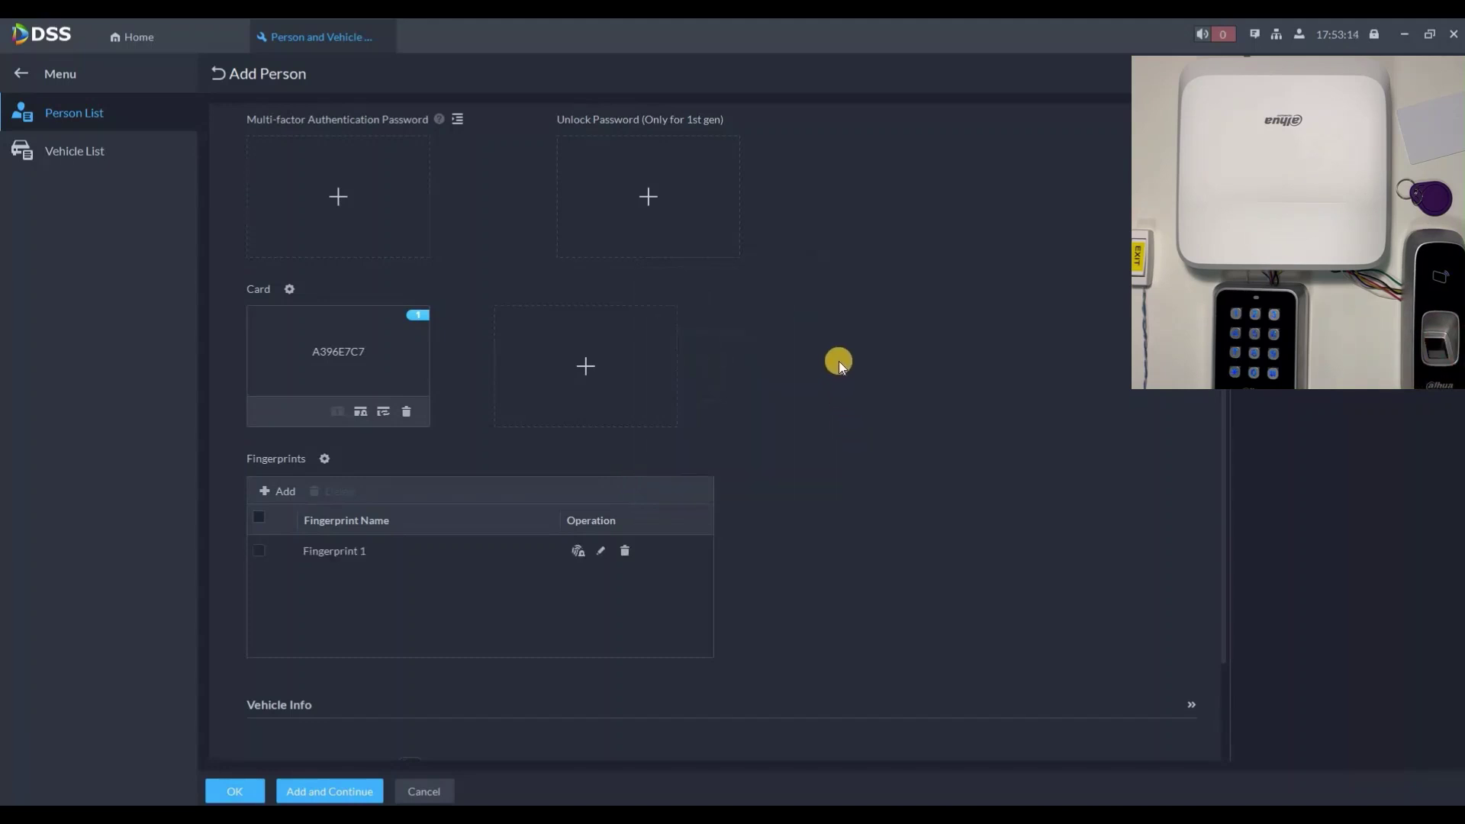
# Step: Set the person's access type to General
pyautogui.scroll(-3, 442, 538)
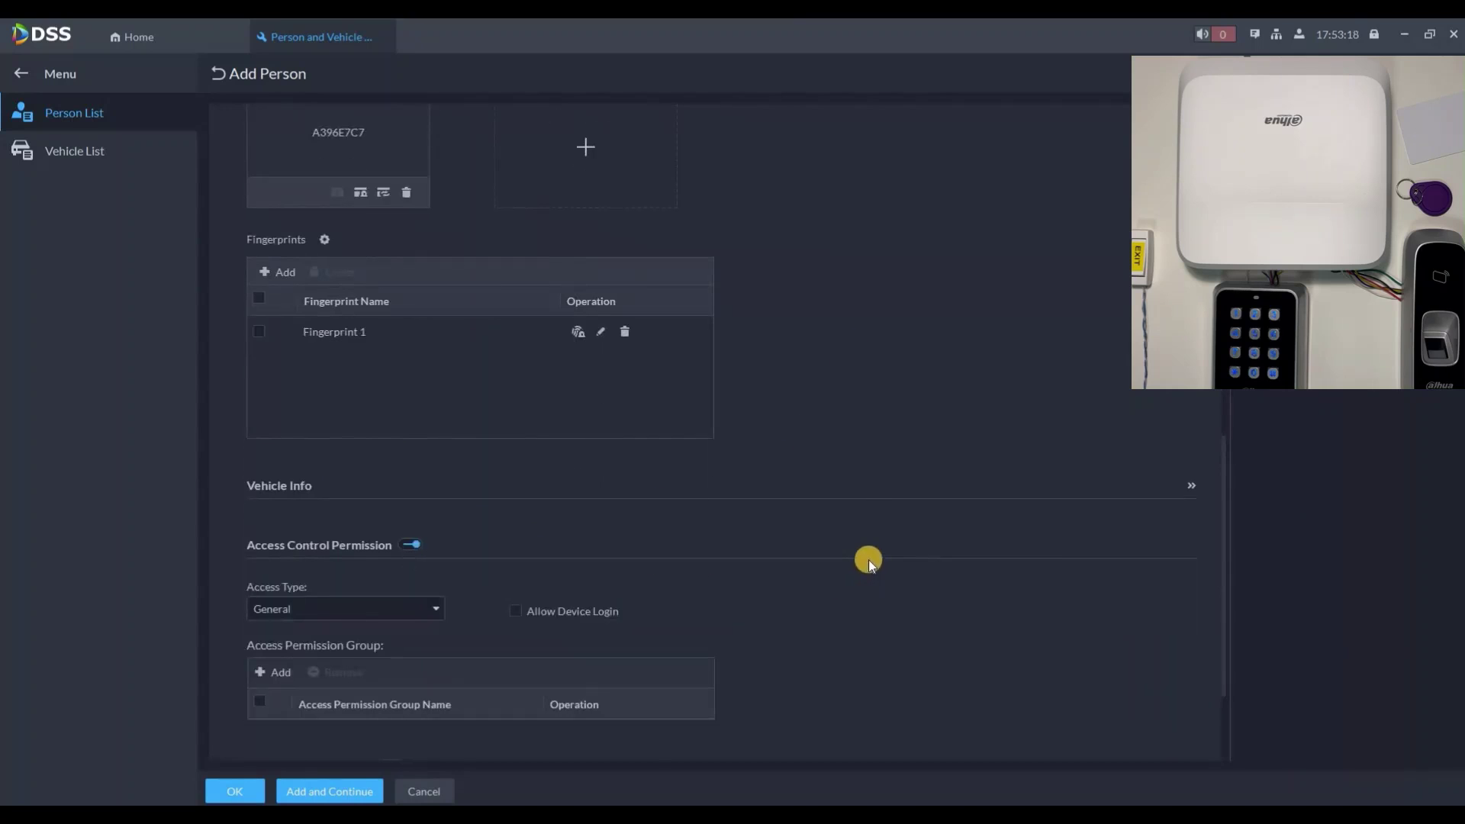
pyautogui.scroll(-2, 870, 560)
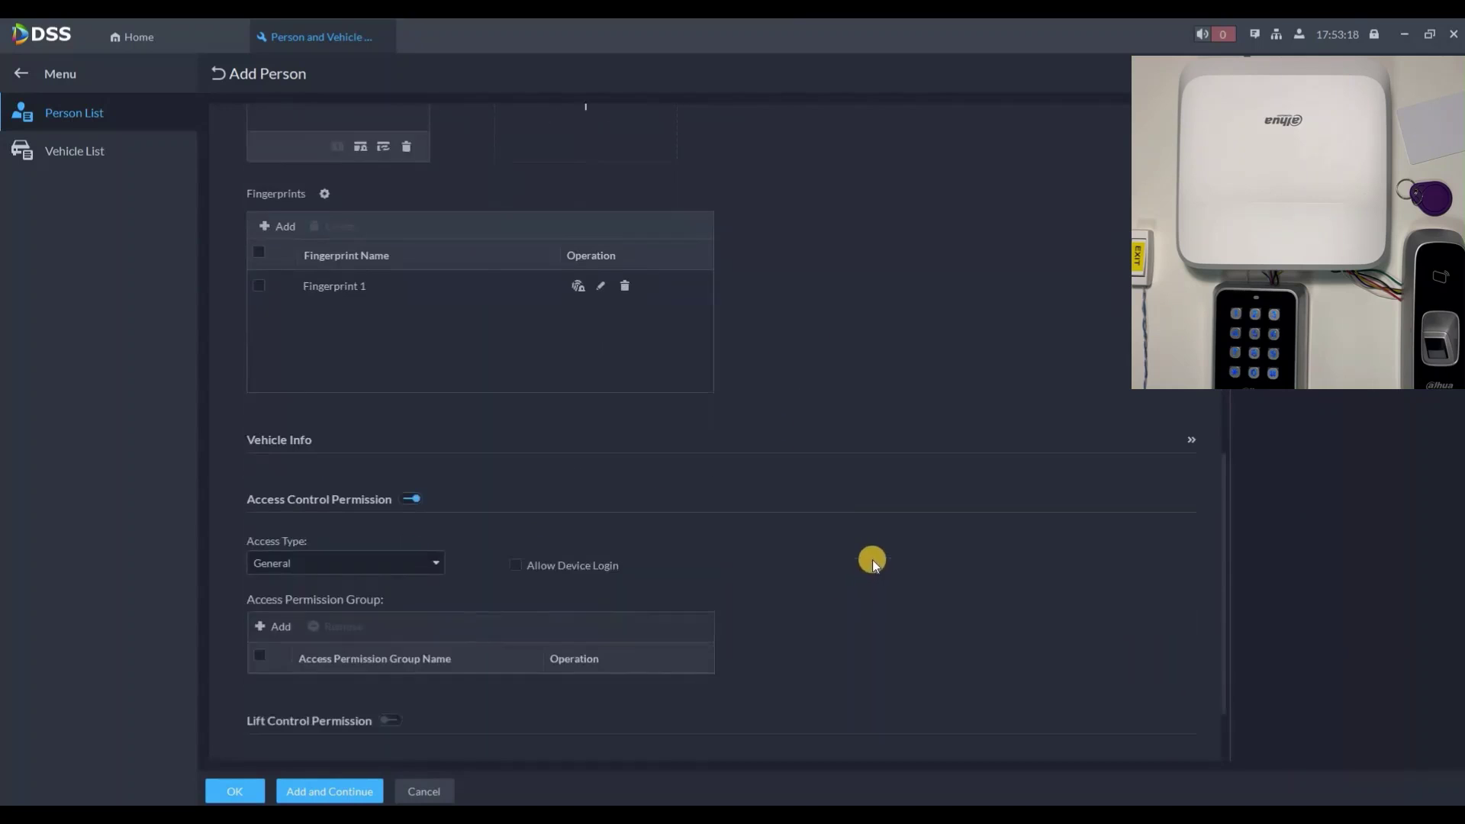
pyautogui.click(323, 451)
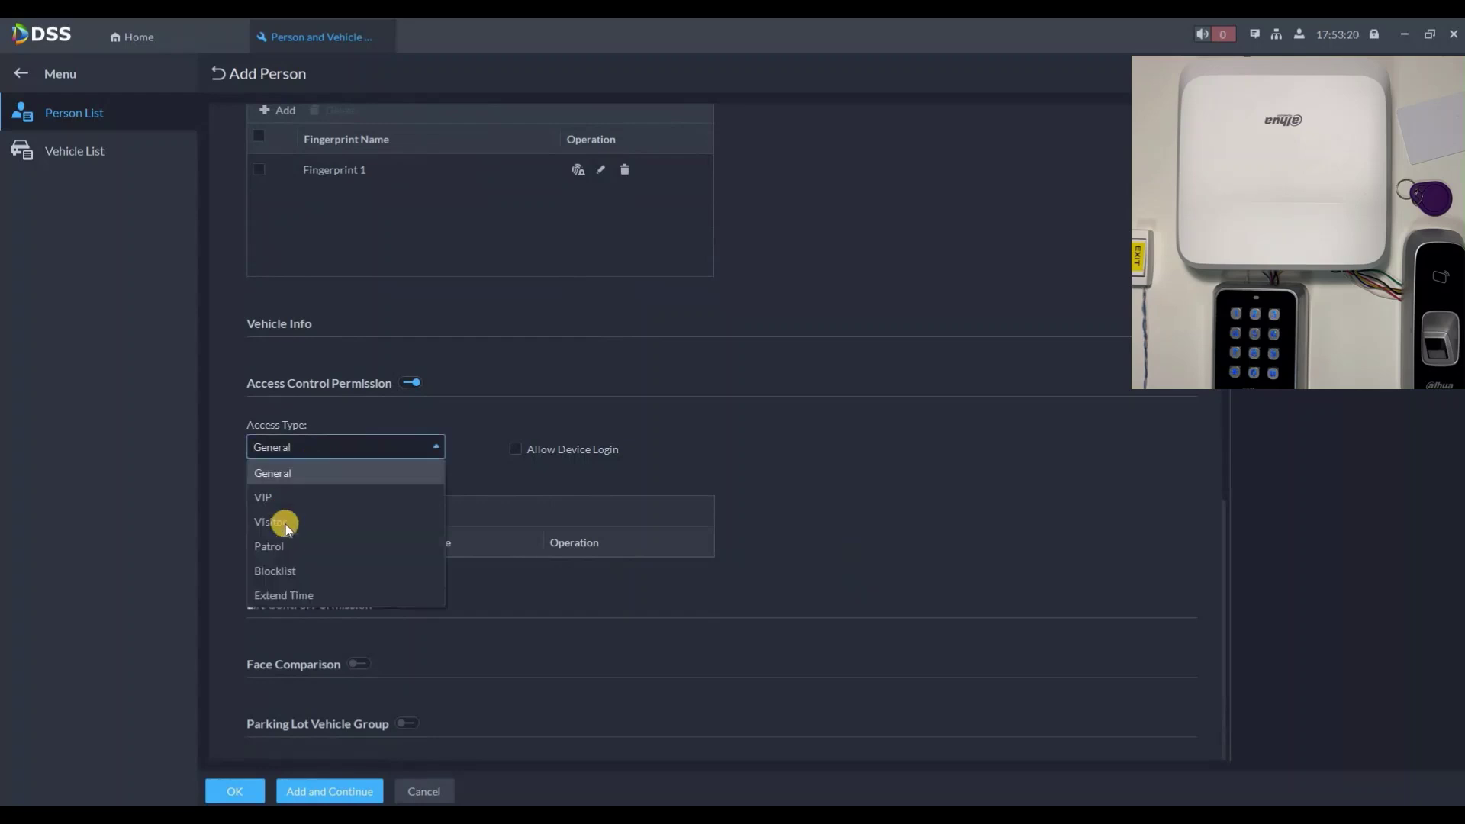
pyautogui.click(278, 522)
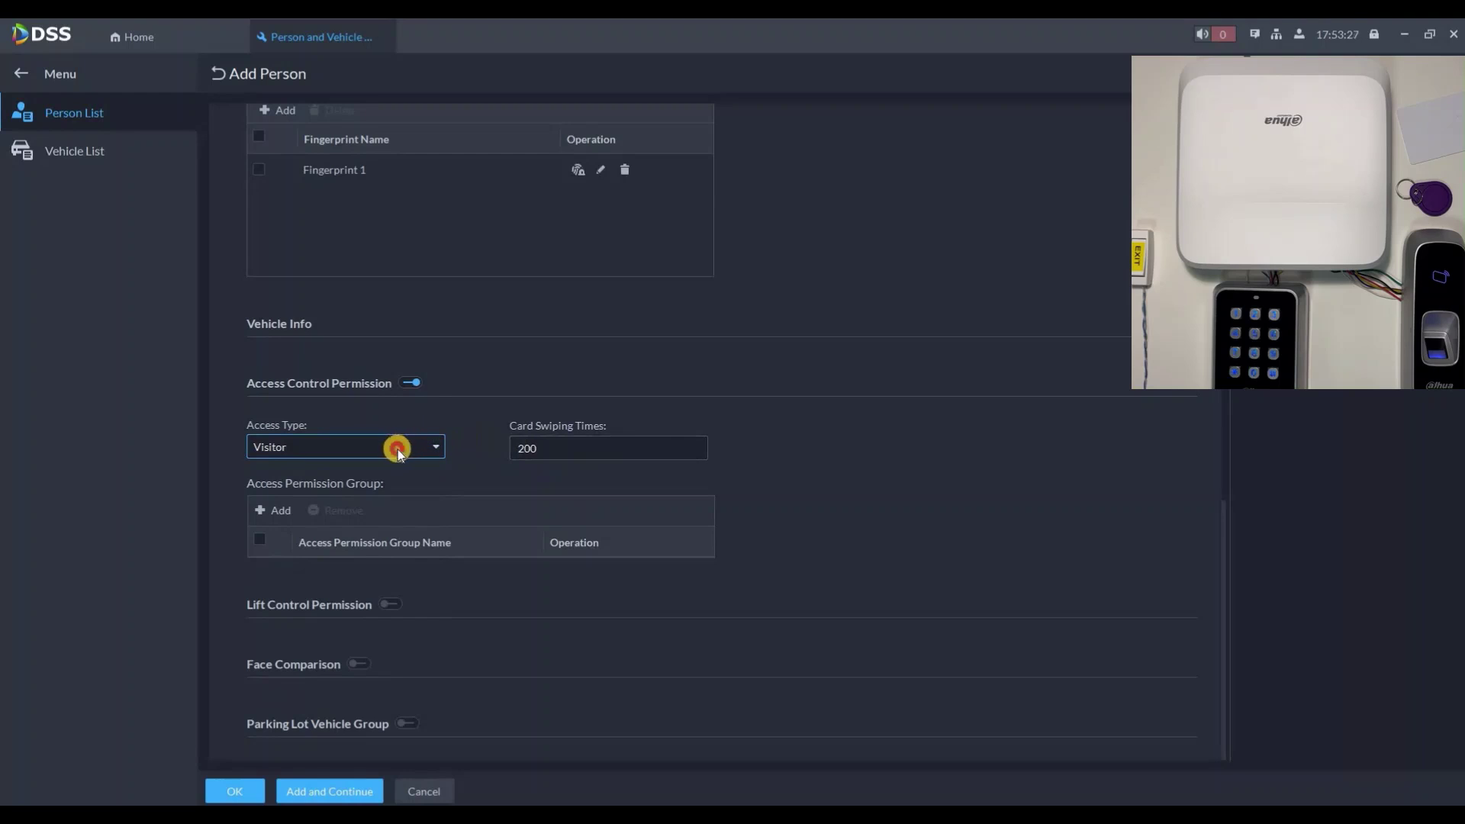
pyautogui.click(340, 448)
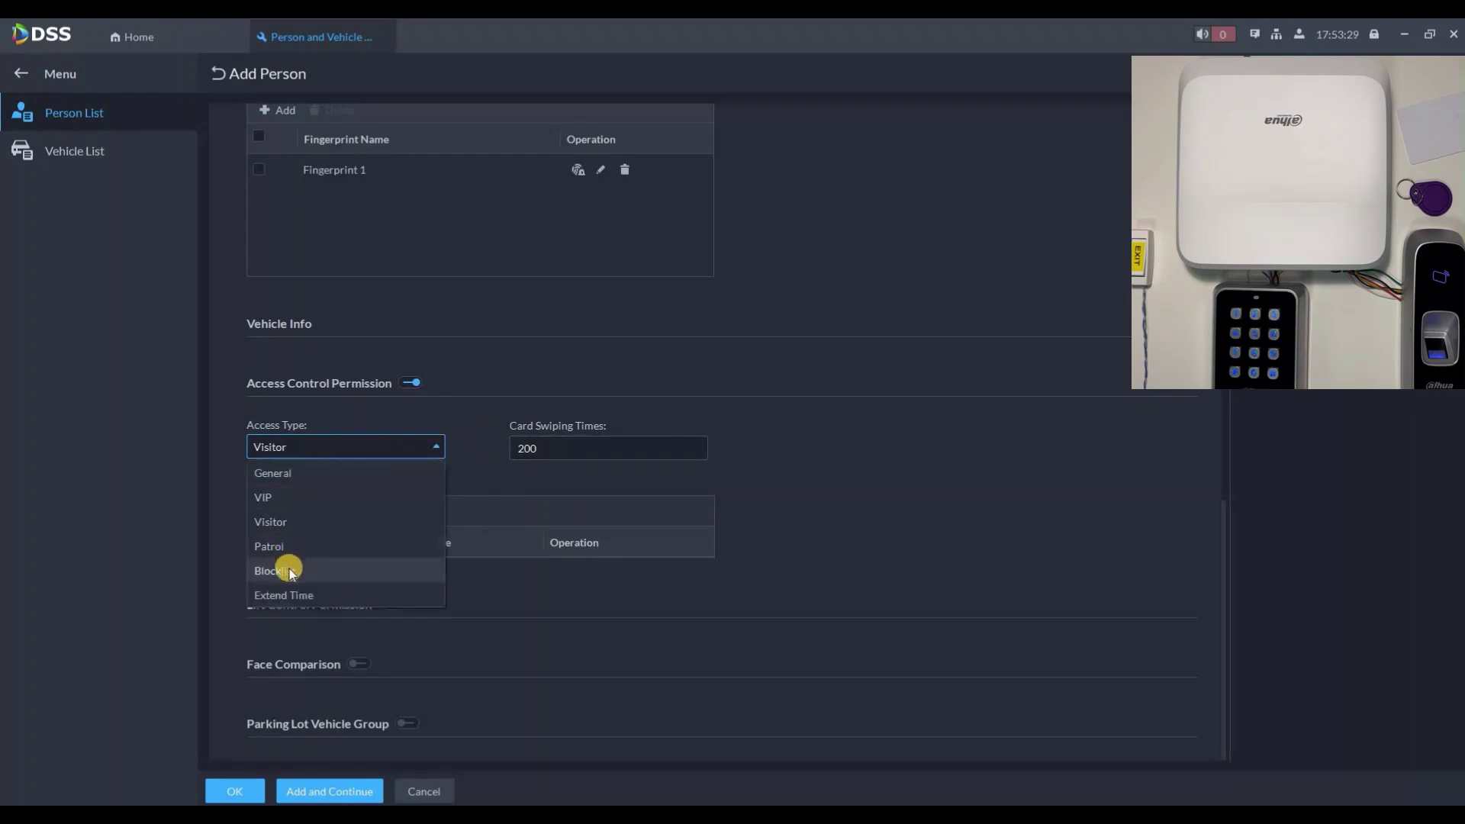
pyautogui.click(299, 594)
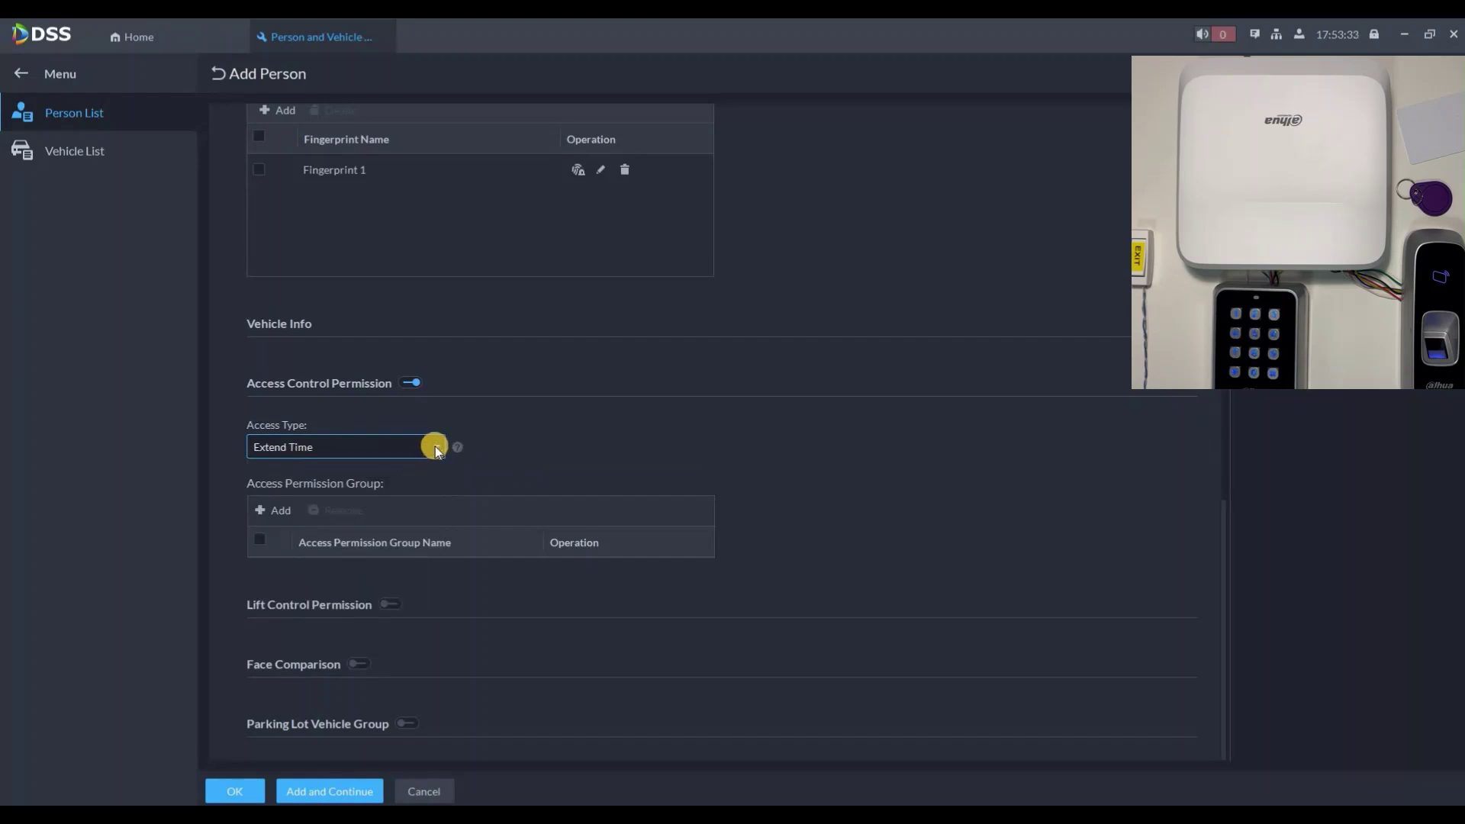
pyautogui.click(366, 454)
pyautogui.click(293, 473)
# Step: Assign Access Group 1 to the person and save, continuing to a new form
pyautogui.click(290, 522)
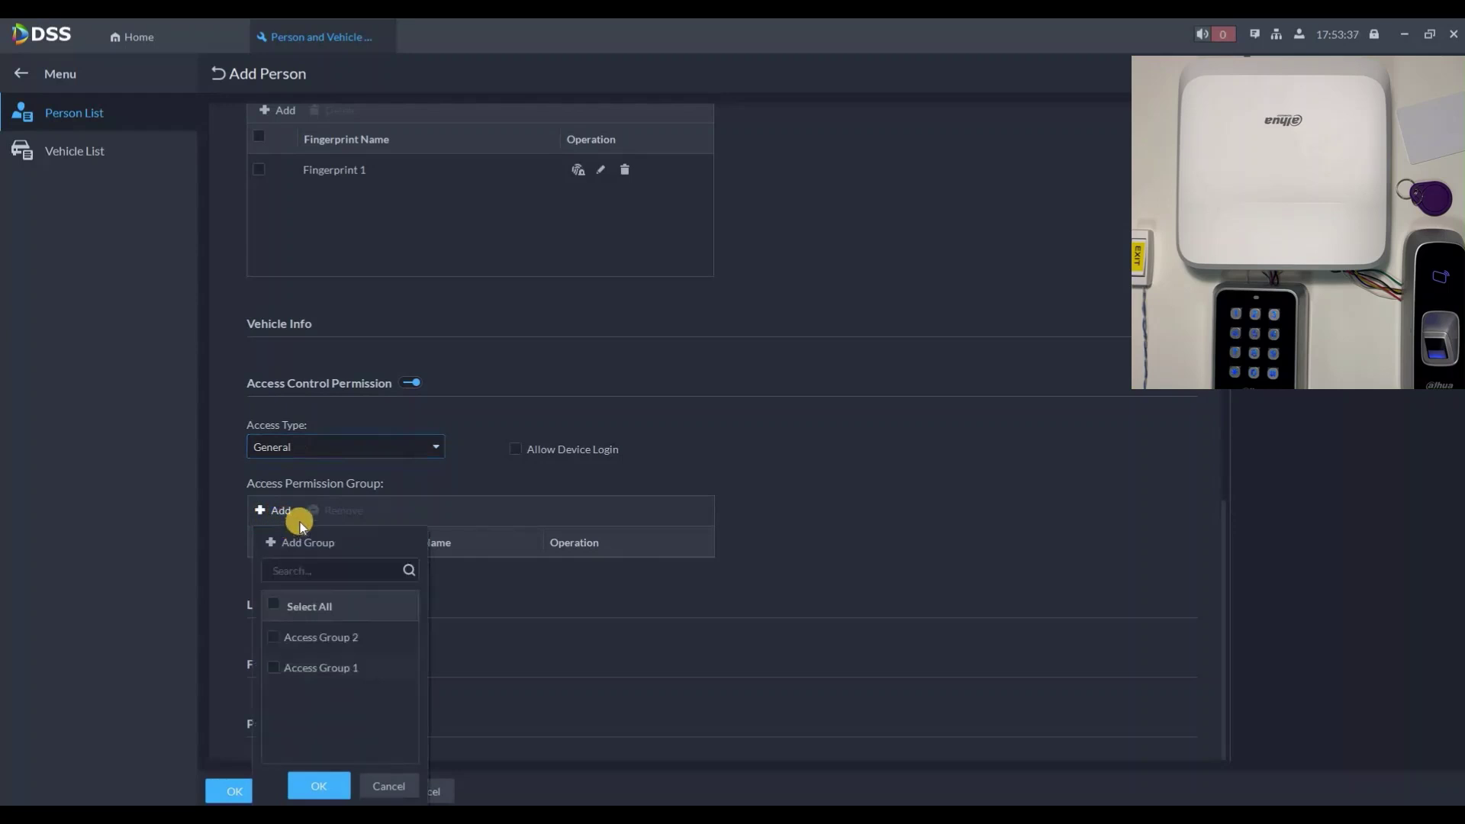
pyautogui.click(273, 667)
pyautogui.click(319, 786)
pyautogui.scroll(-1, 743, 648)
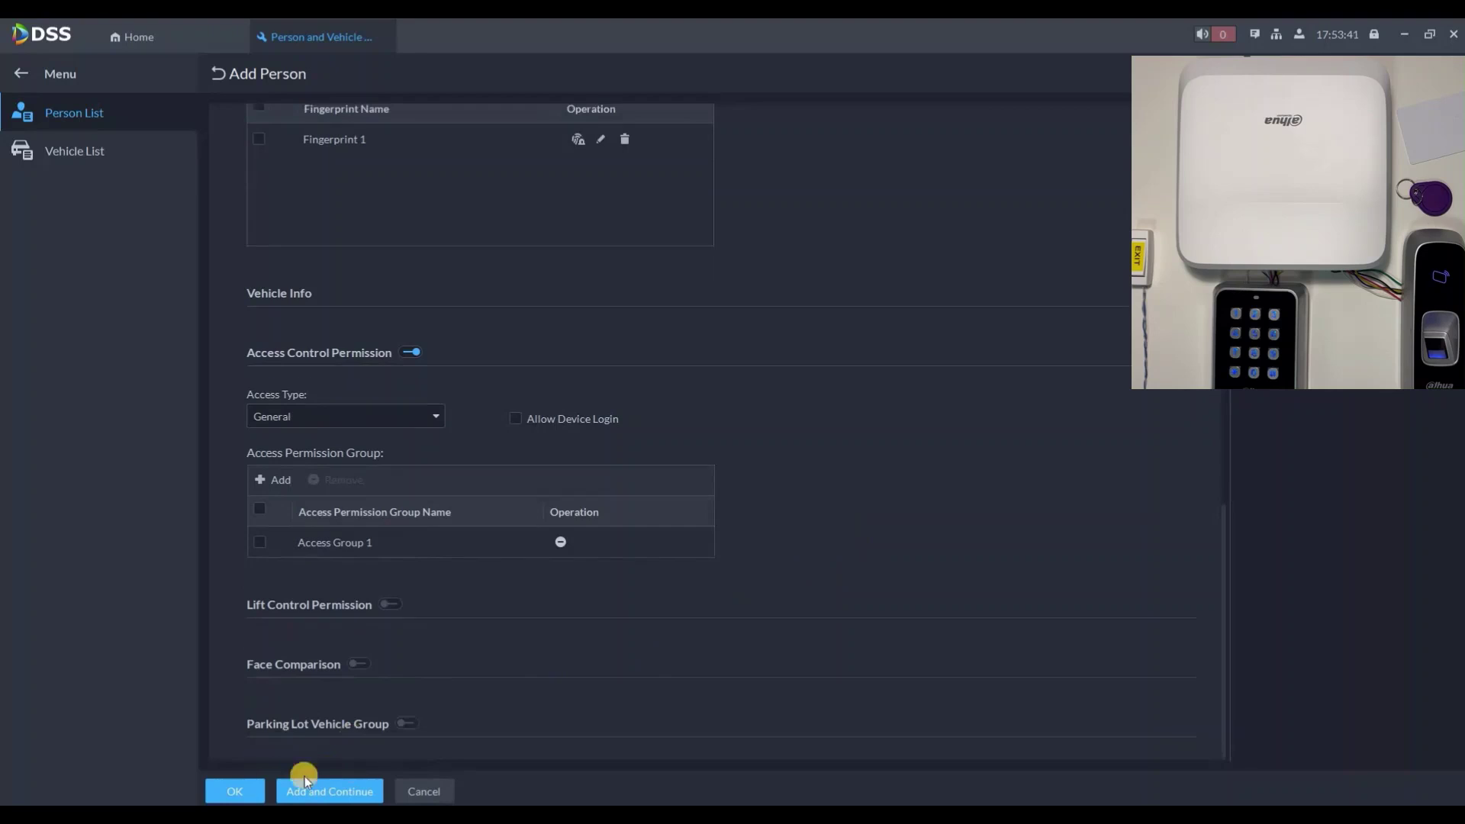
pyautogui.click(314, 792)
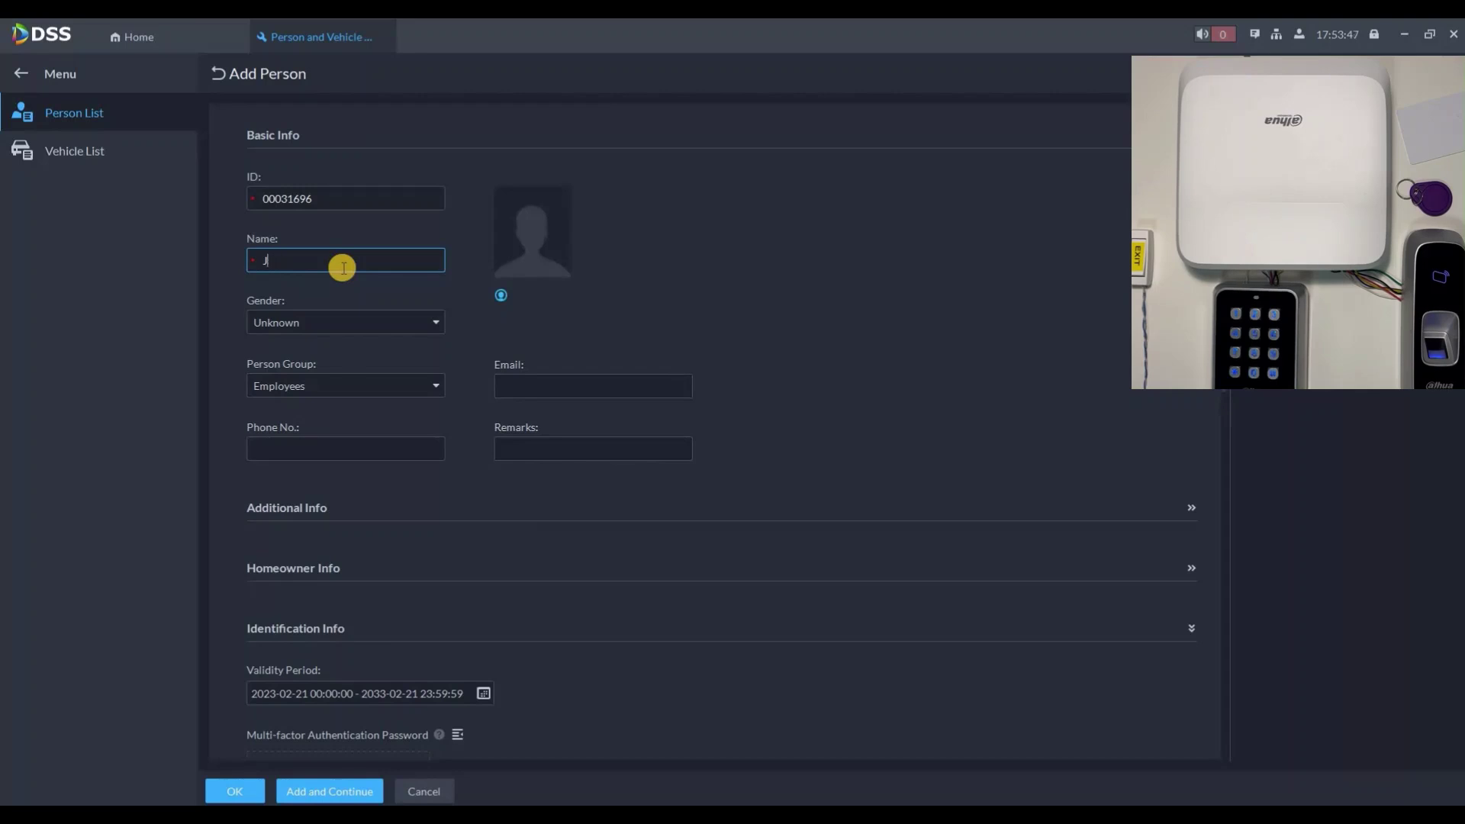
# Step: Enter the second person's name and register a card swiped on Reader 1
pyautogui.write('John')
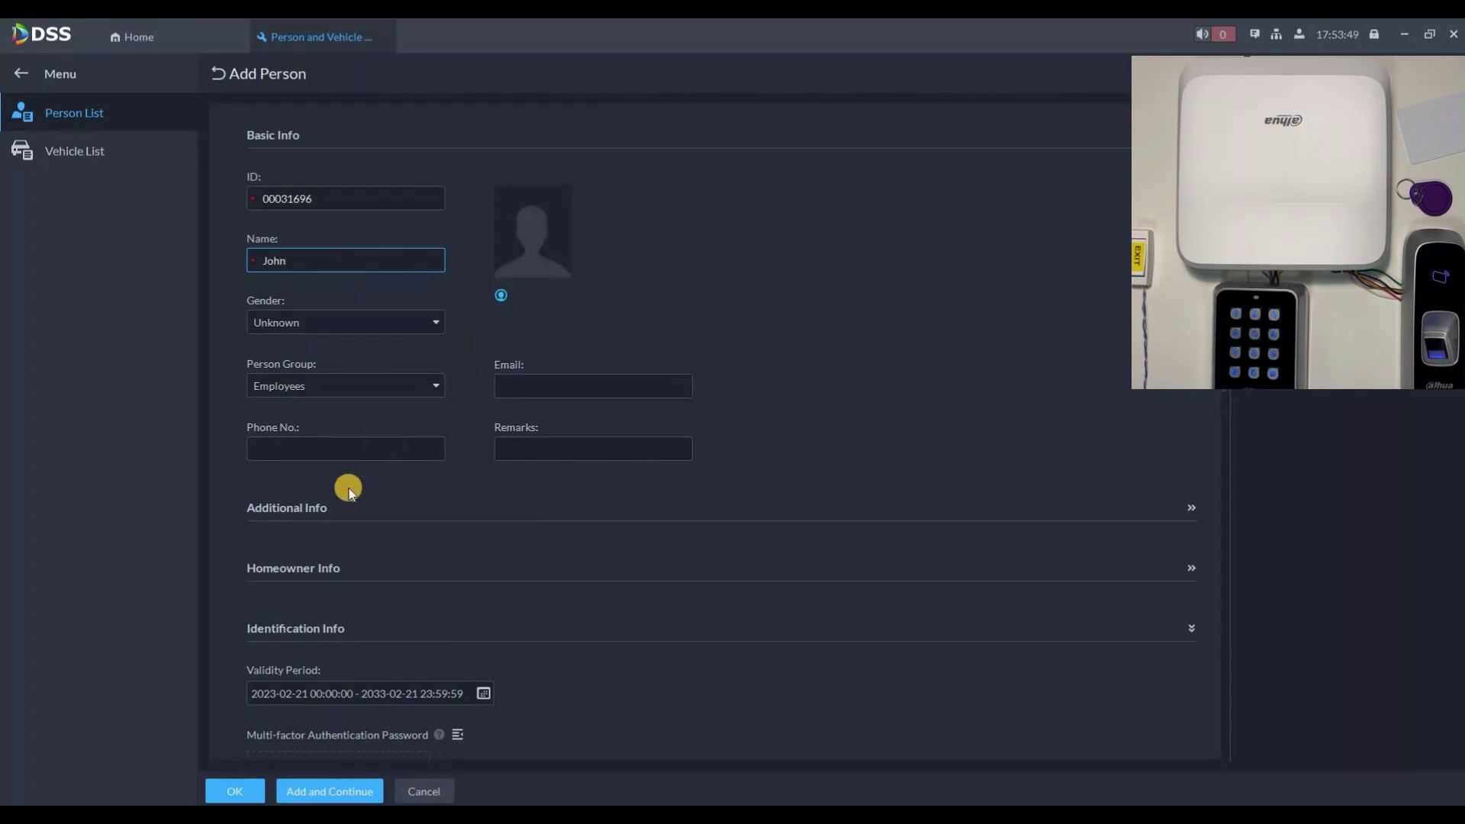
pyautogui.scroll(-3, 290, 681)
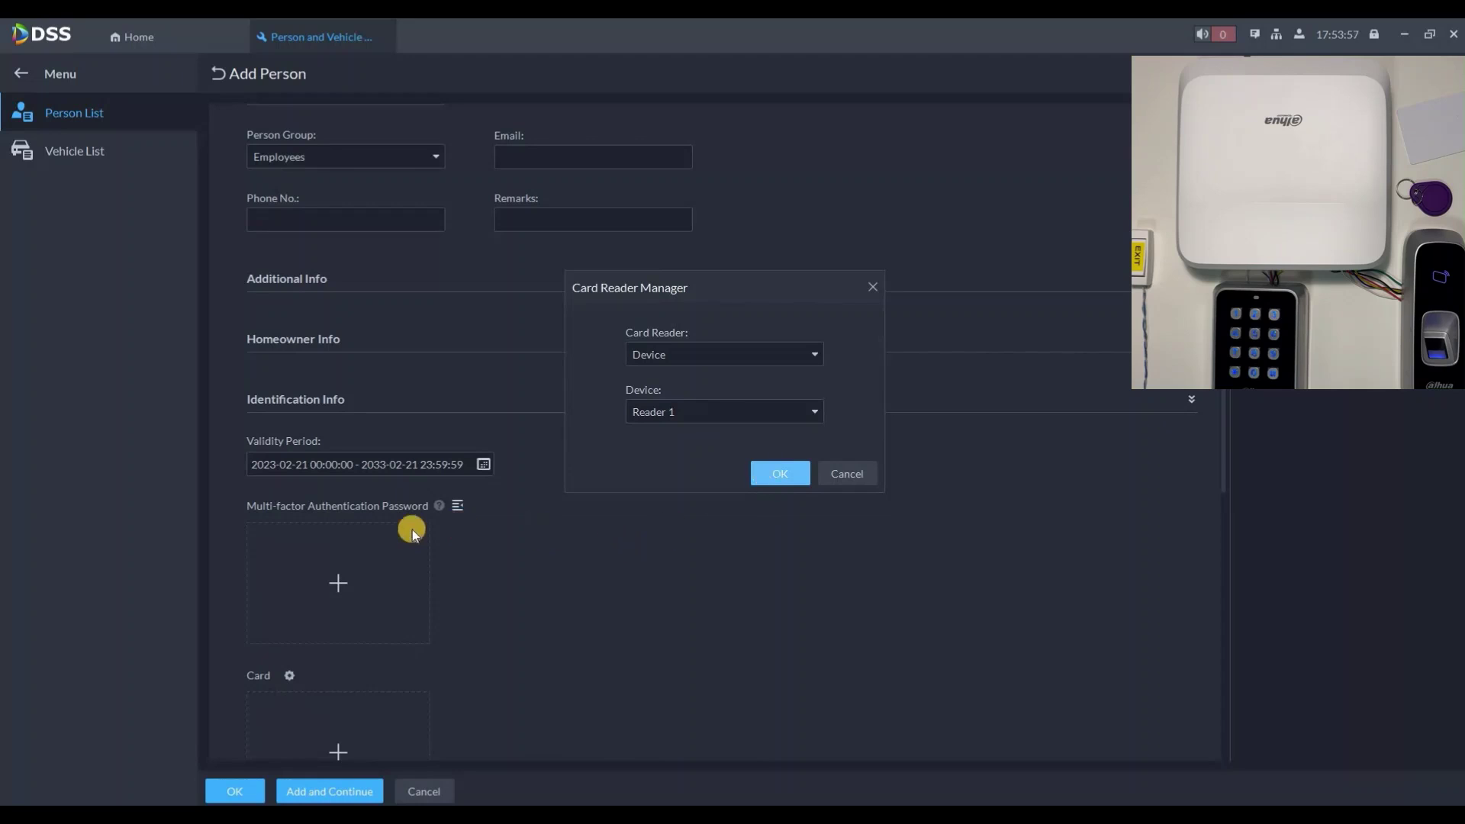
pyautogui.press('Return')
pyautogui.scroll(-3, 345, 519)
pyautogui.click(351, 511)
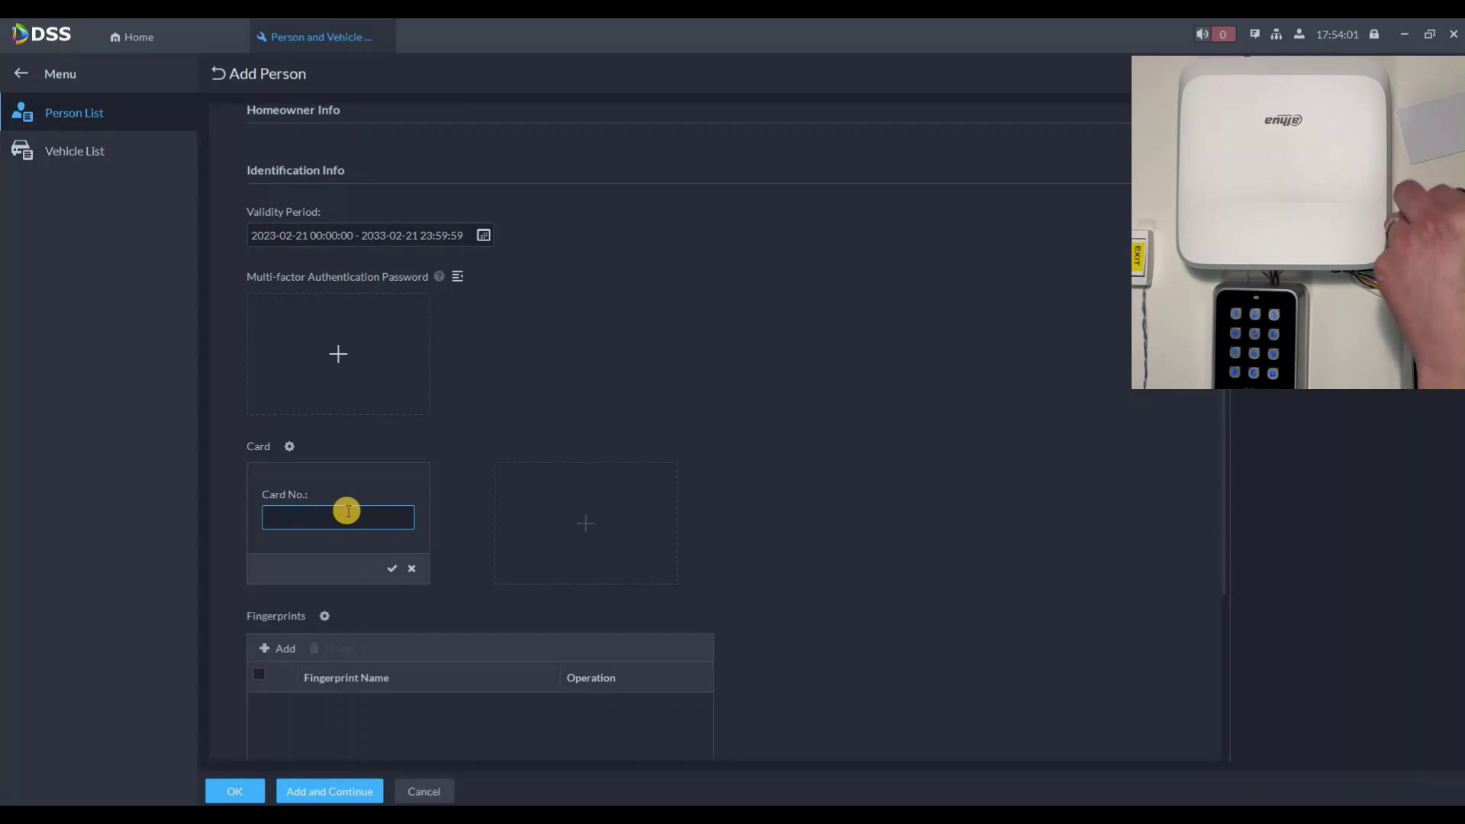
pyautogui.press('Return')
# Step: Enable access permission with Access Group 2, save, and show the Employees list
pyautogui.scroll(-3, 447, 504)
pyautogui.scroll(-2, 389, 580)
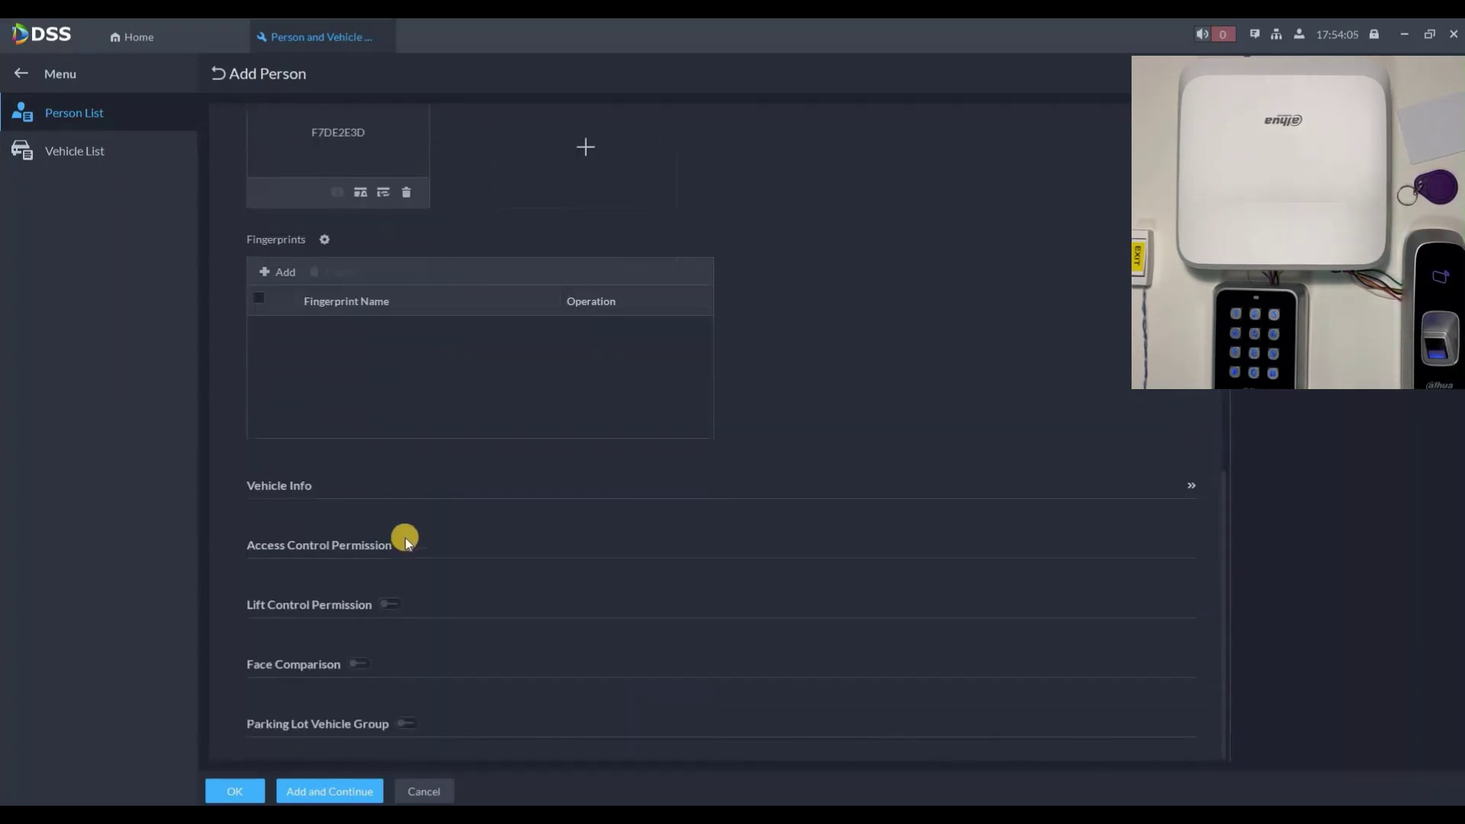
pyautogui.click(410, 544)
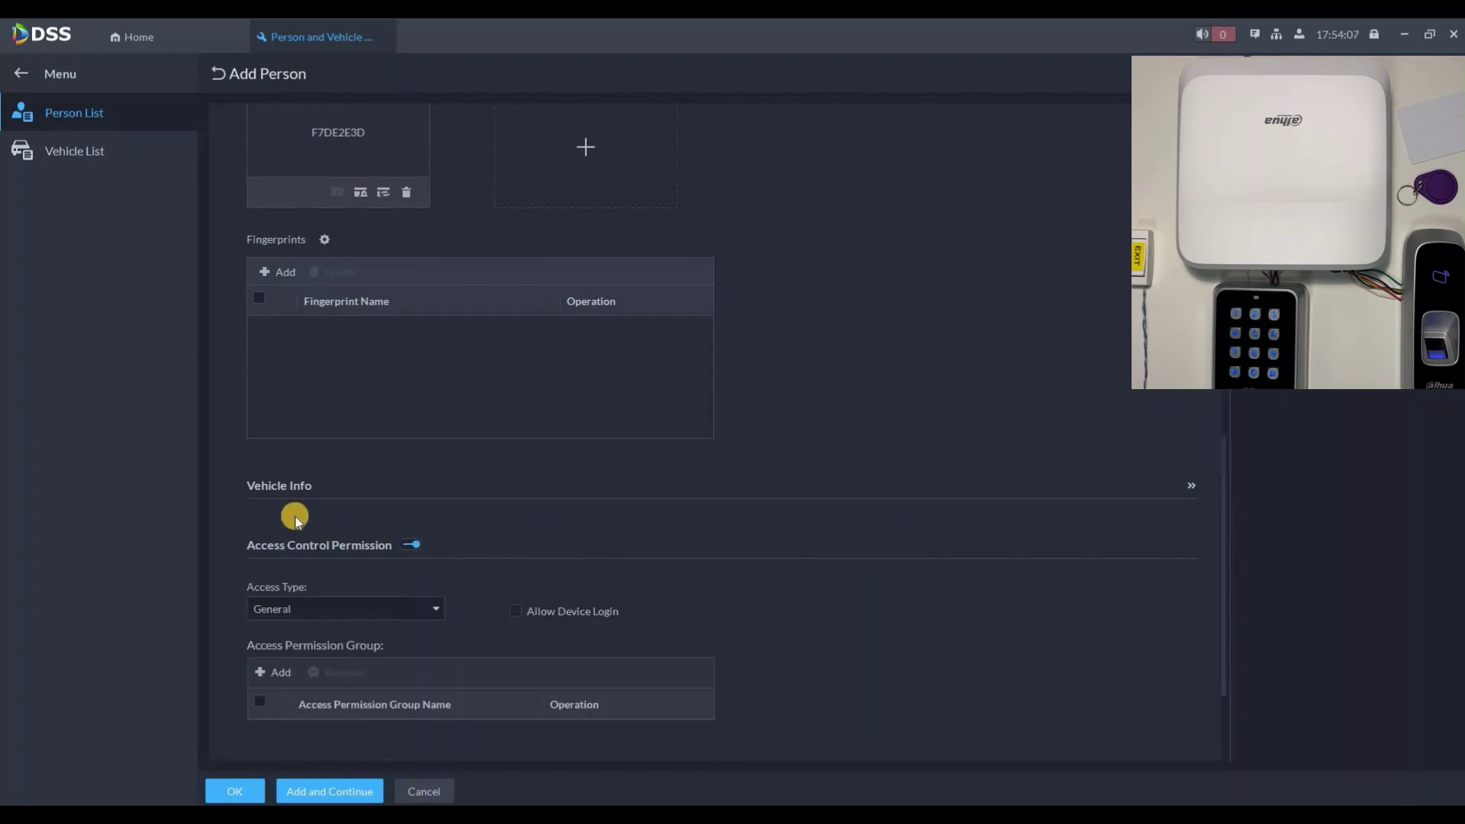
pyautogui.scroll(-2, 290, 519)
pyautogui.click(273, 510)
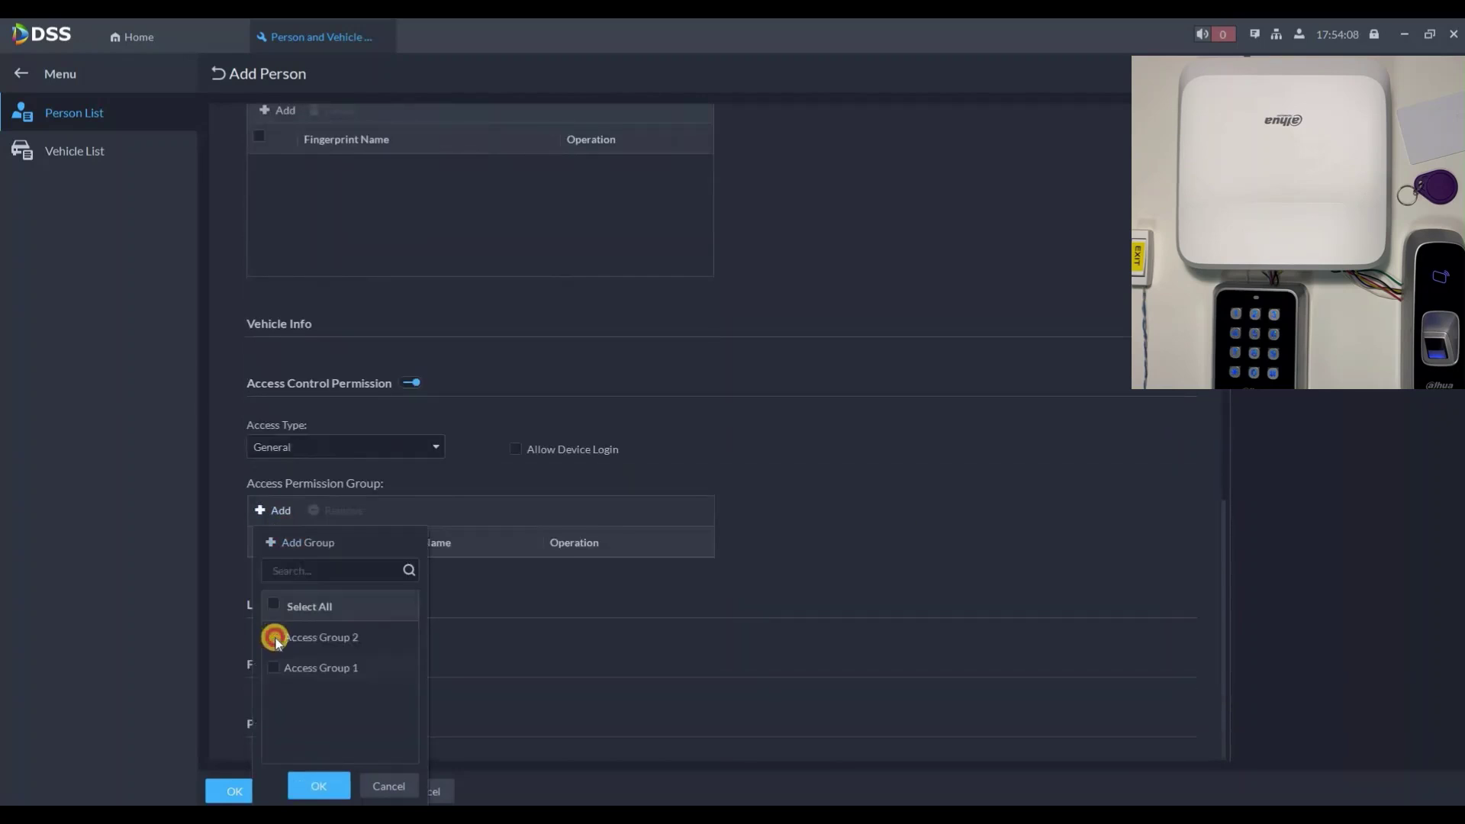
pyautogui.click(319, 785)
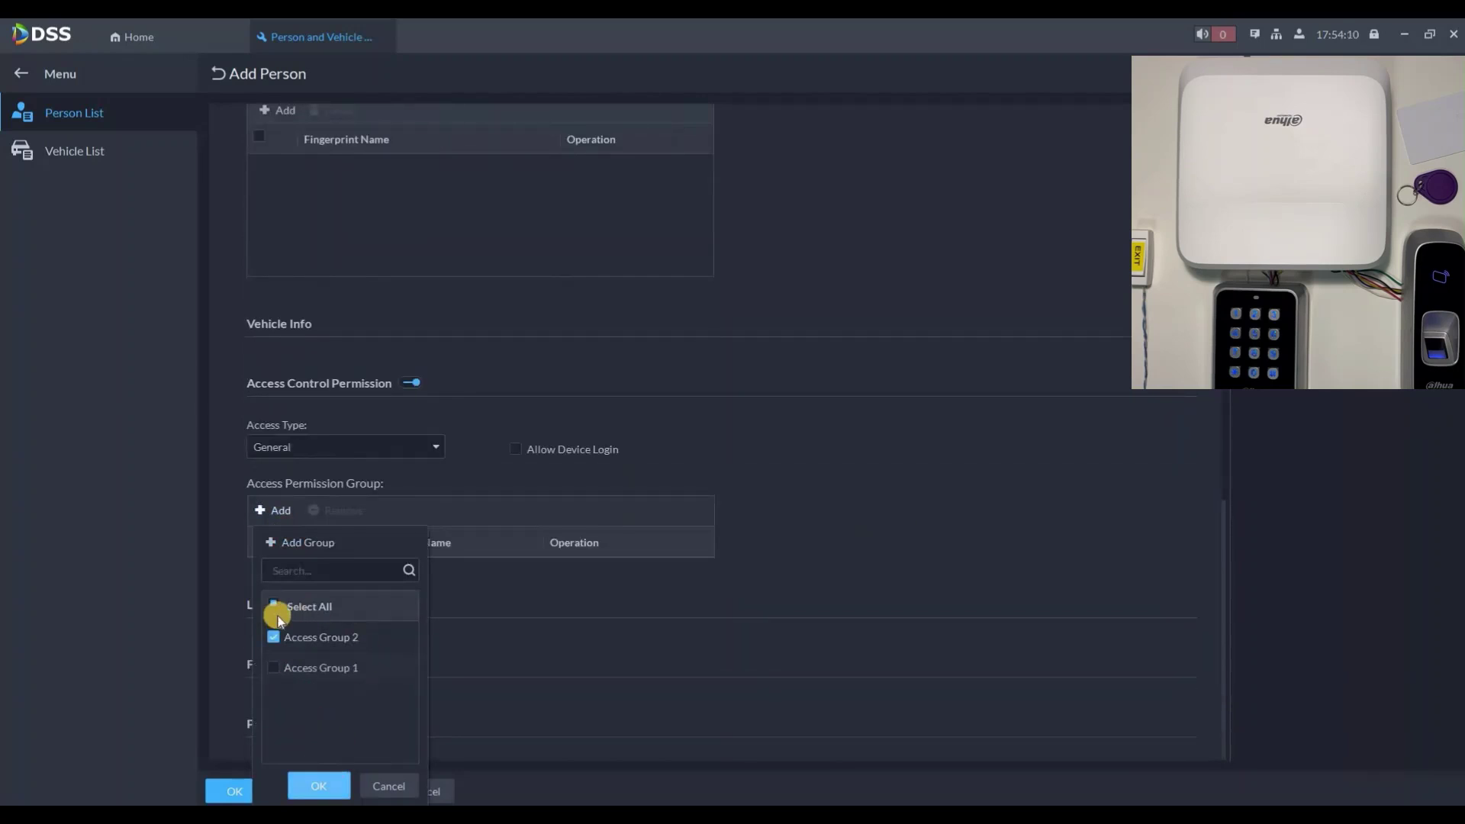
pyautogui.scroll(-1, 229, 786)
pyautogui.click(230, 786)
pyautogui.click(316, 193)
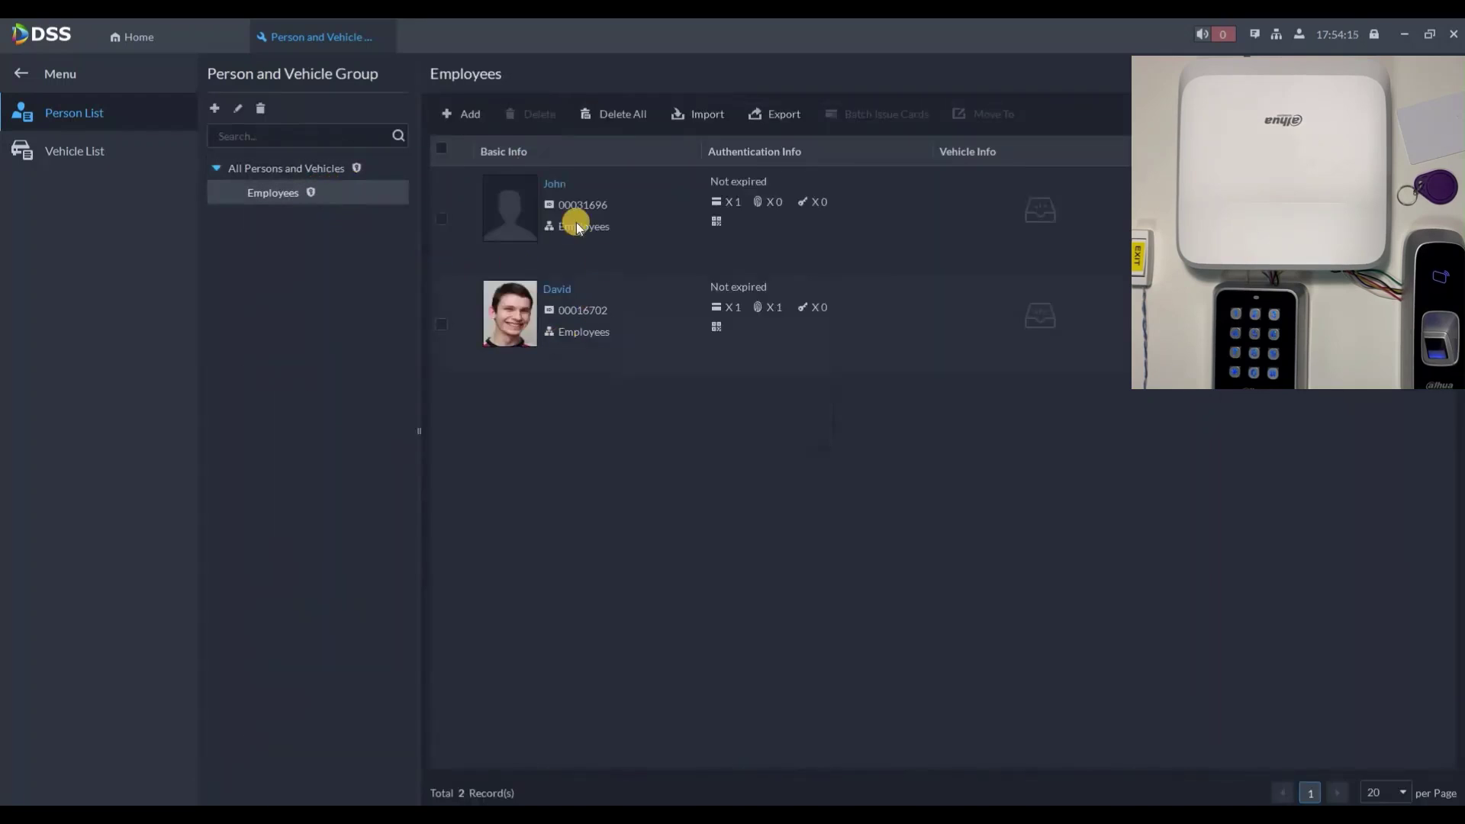
# Step: Open the Access Management console and remotely open Door1 and Door2
pyautogui.click(209, 45)
pyautogui.click(21, 413)
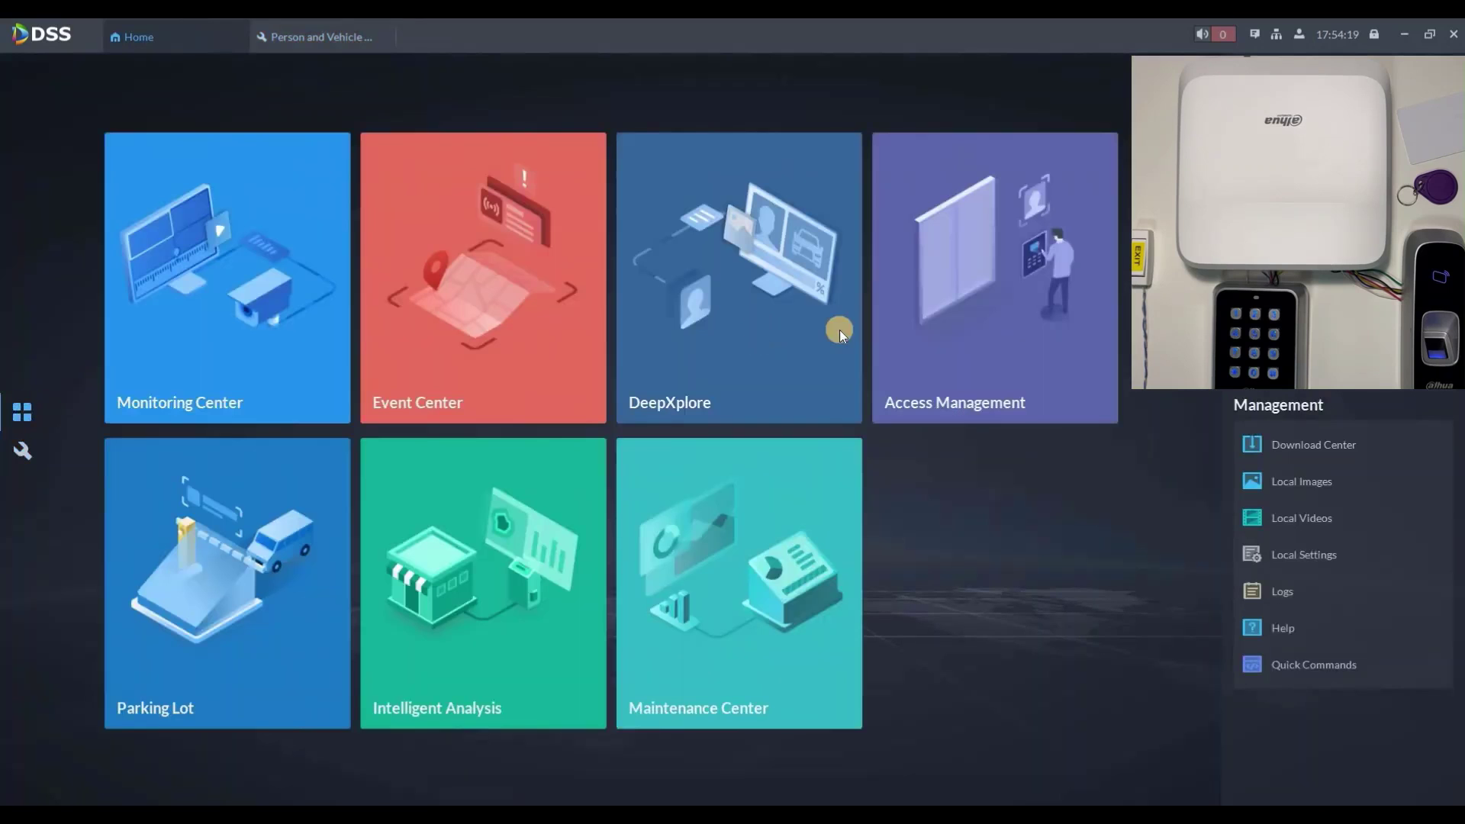
pyautogui.click(946, 308)
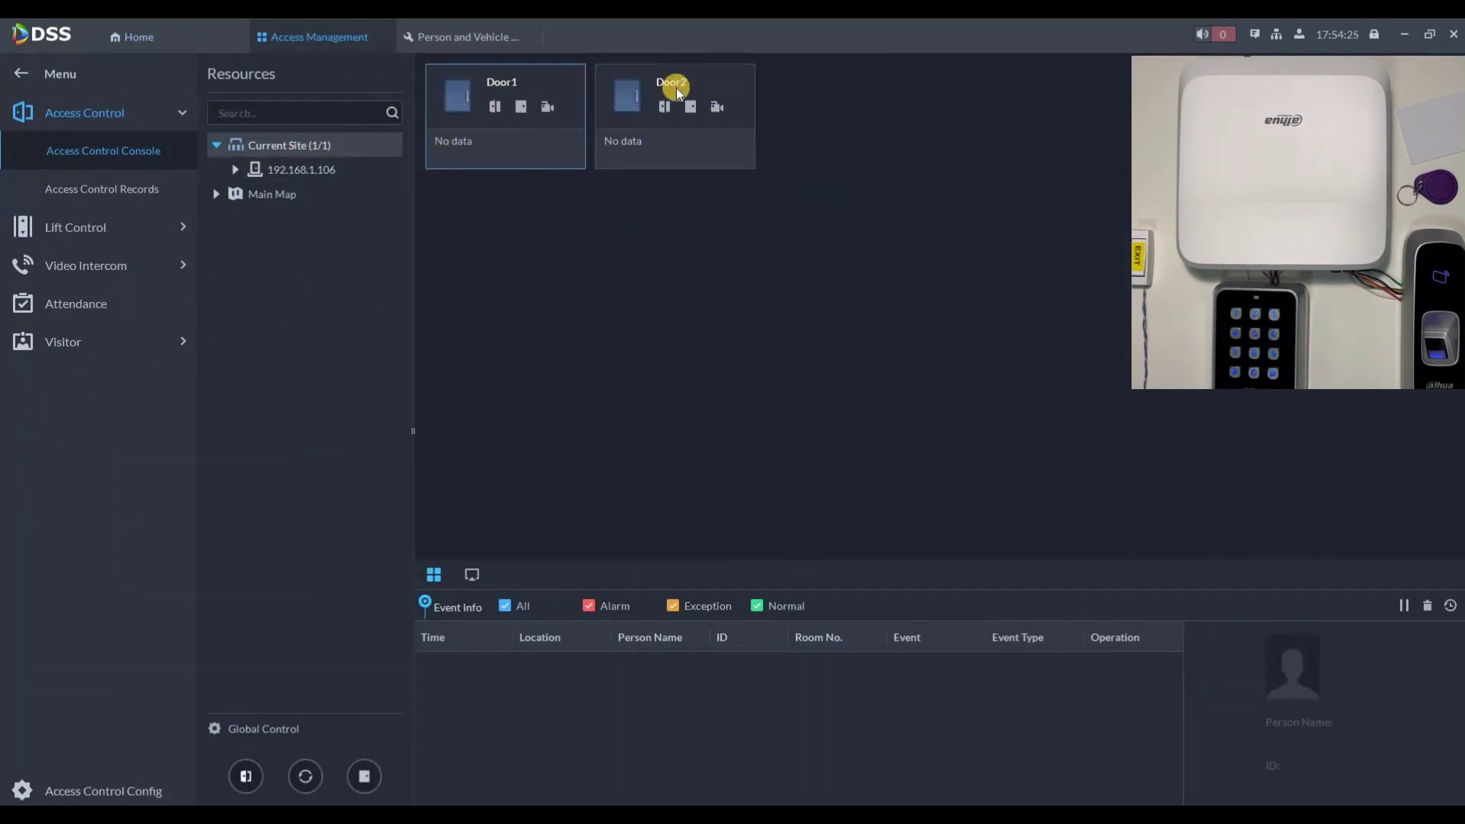
pyautogui.click(567, 107)
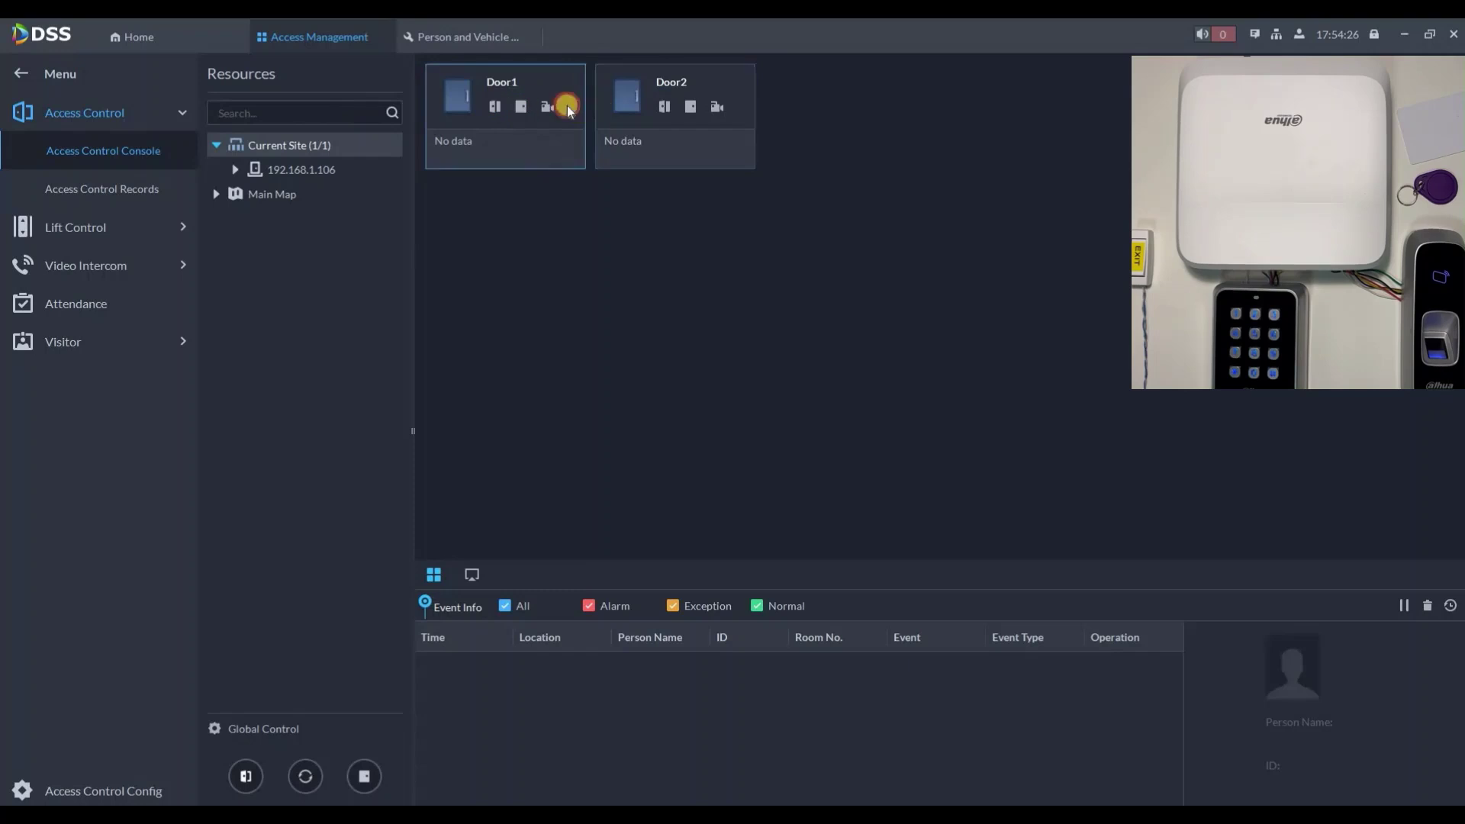
pyautogui.click(662, 108)
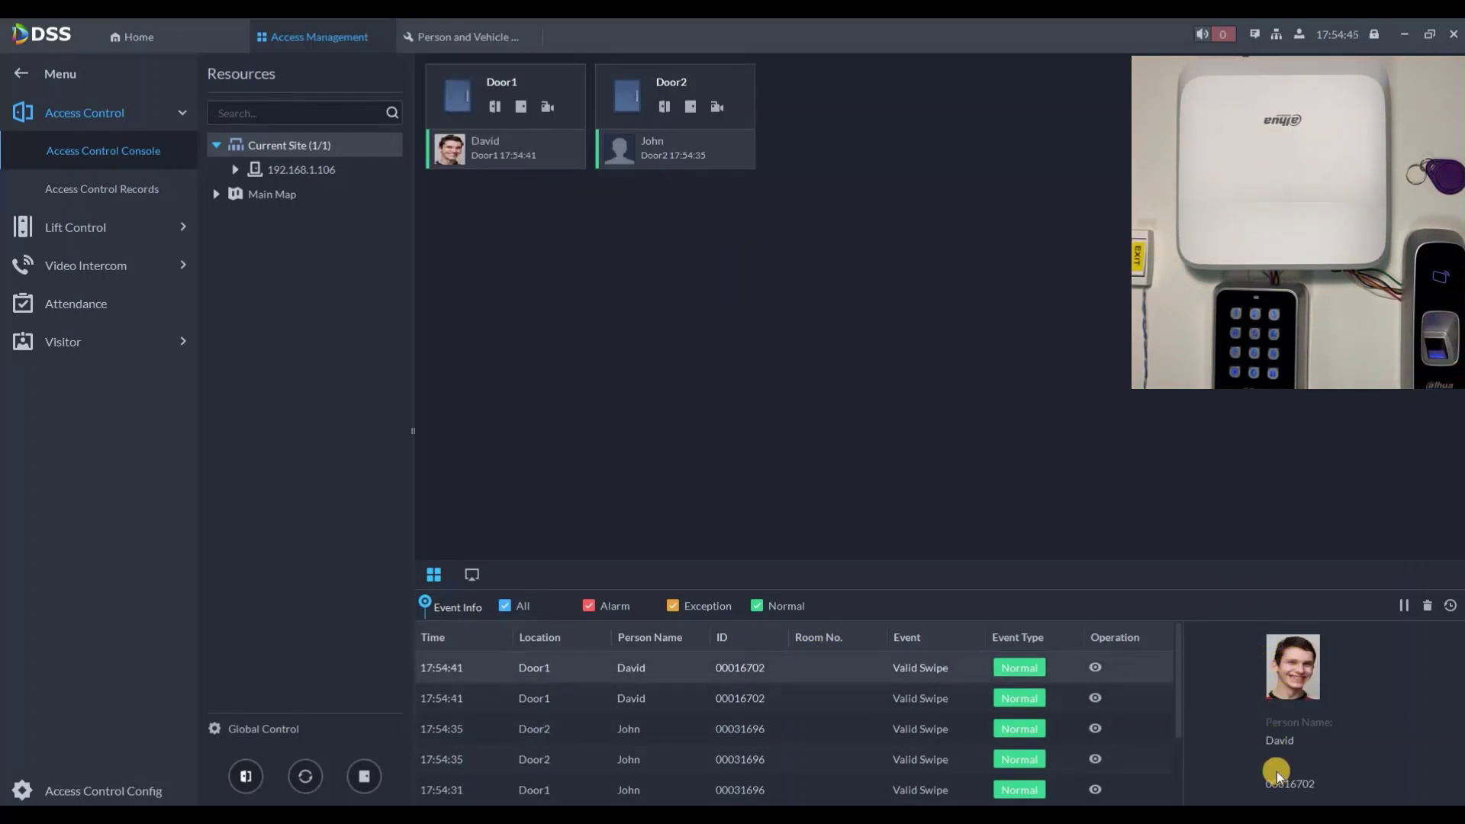
pyautogui.click(1095, 667)
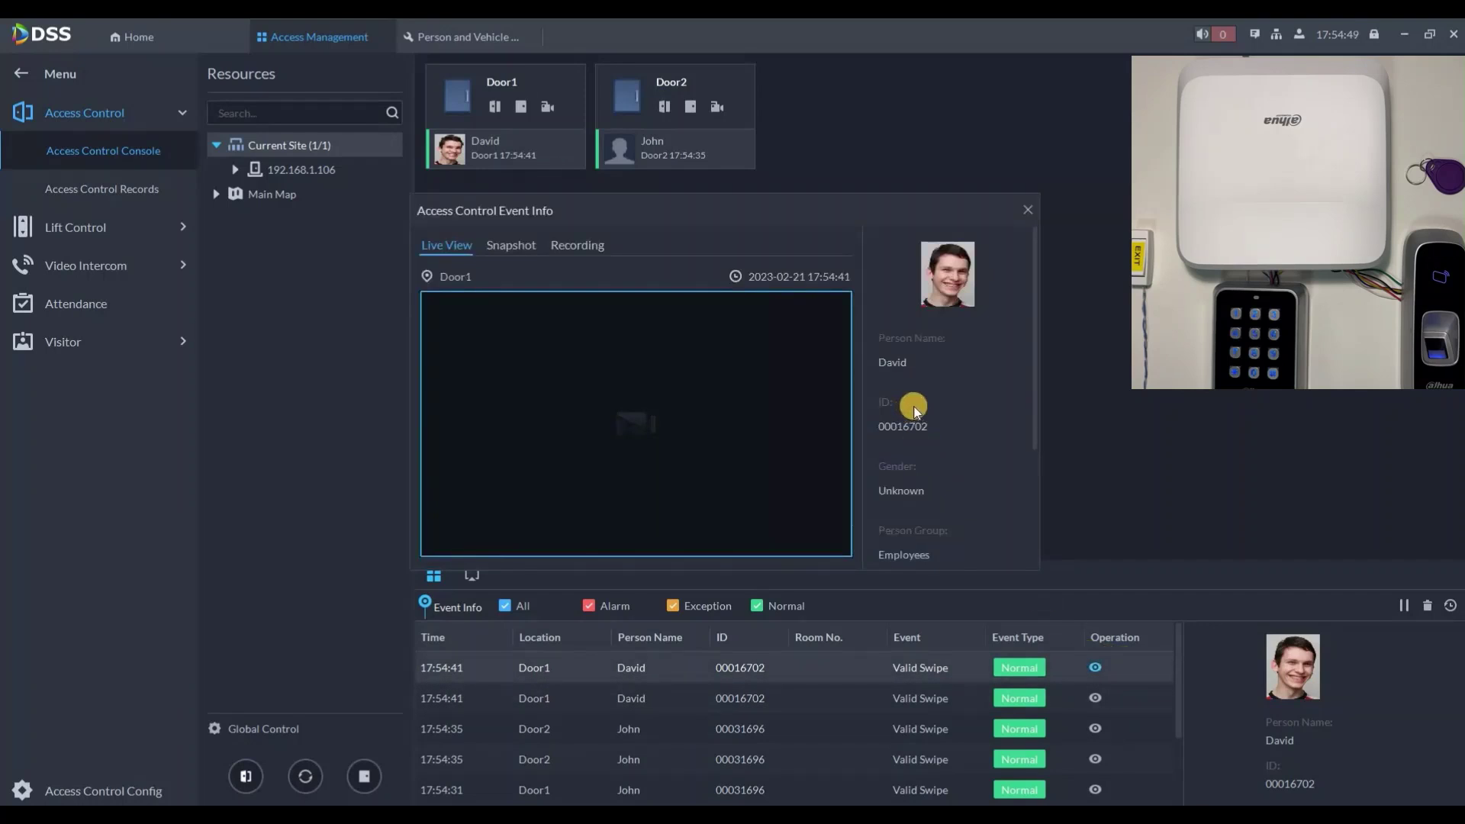
pyautogui.scroll(-3, 917, 409)
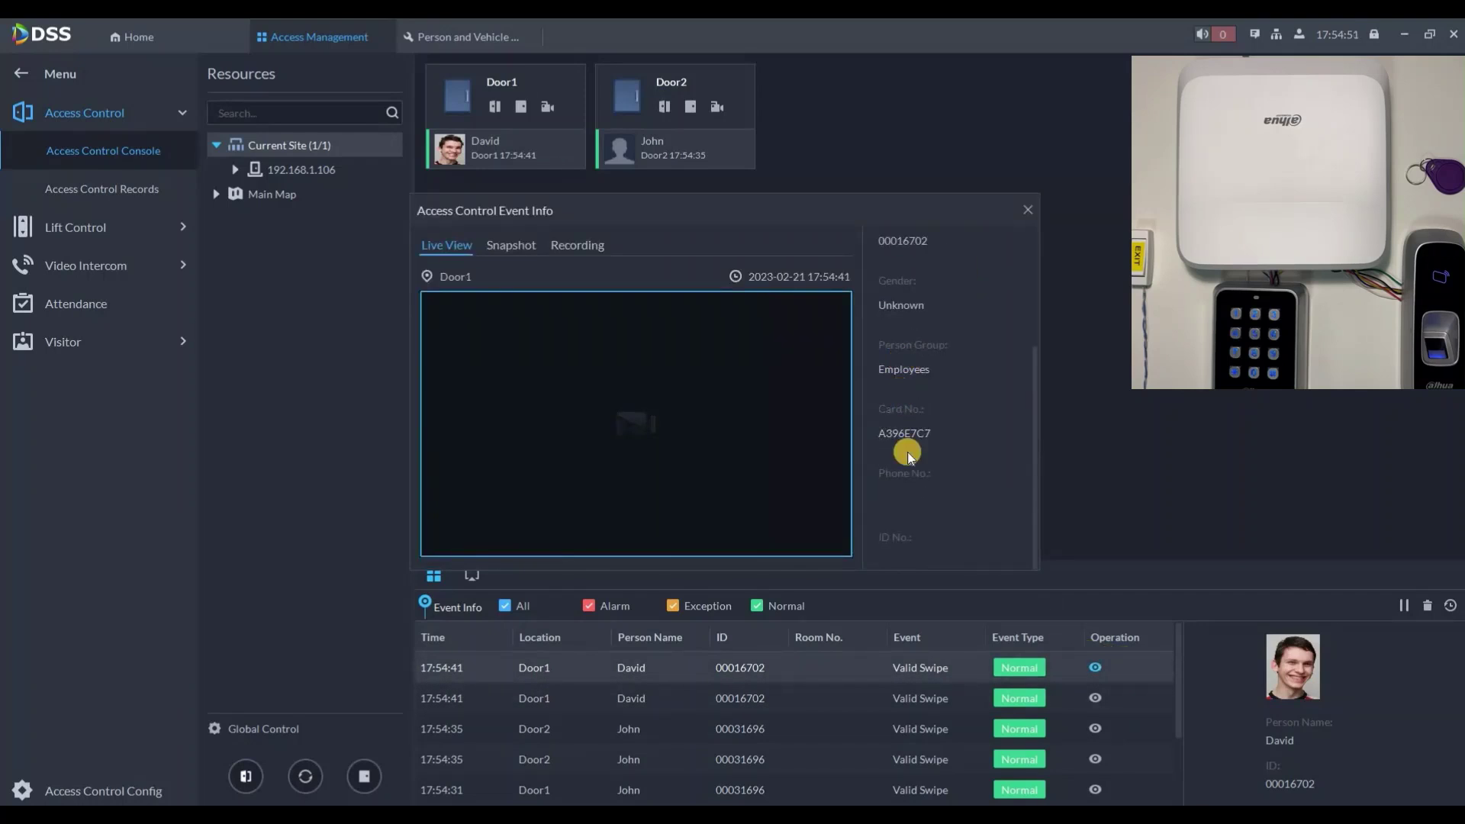
pyautogui.scroll(3, 922, 351)
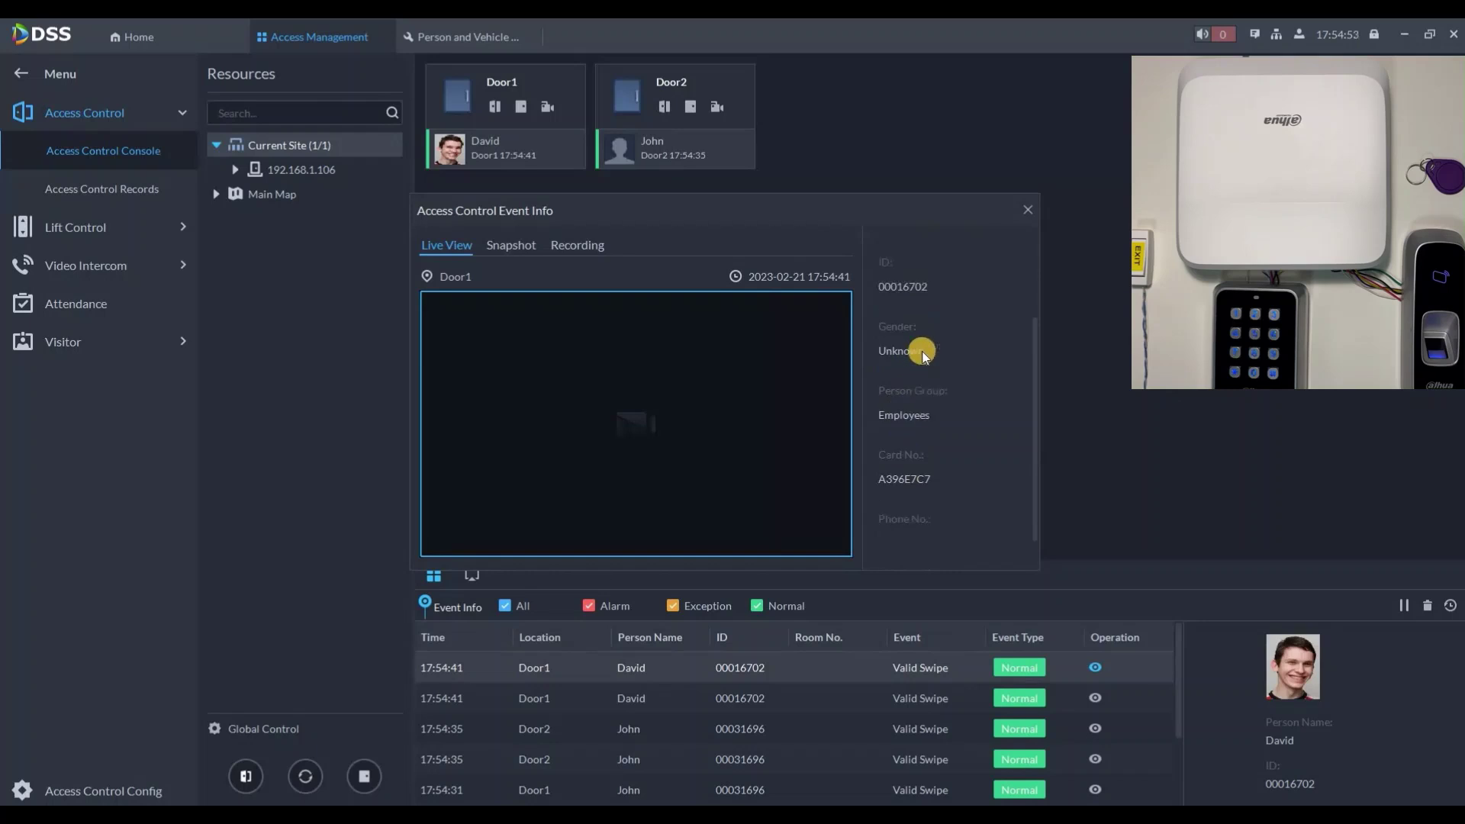
pyautogui.click(1027, 208)
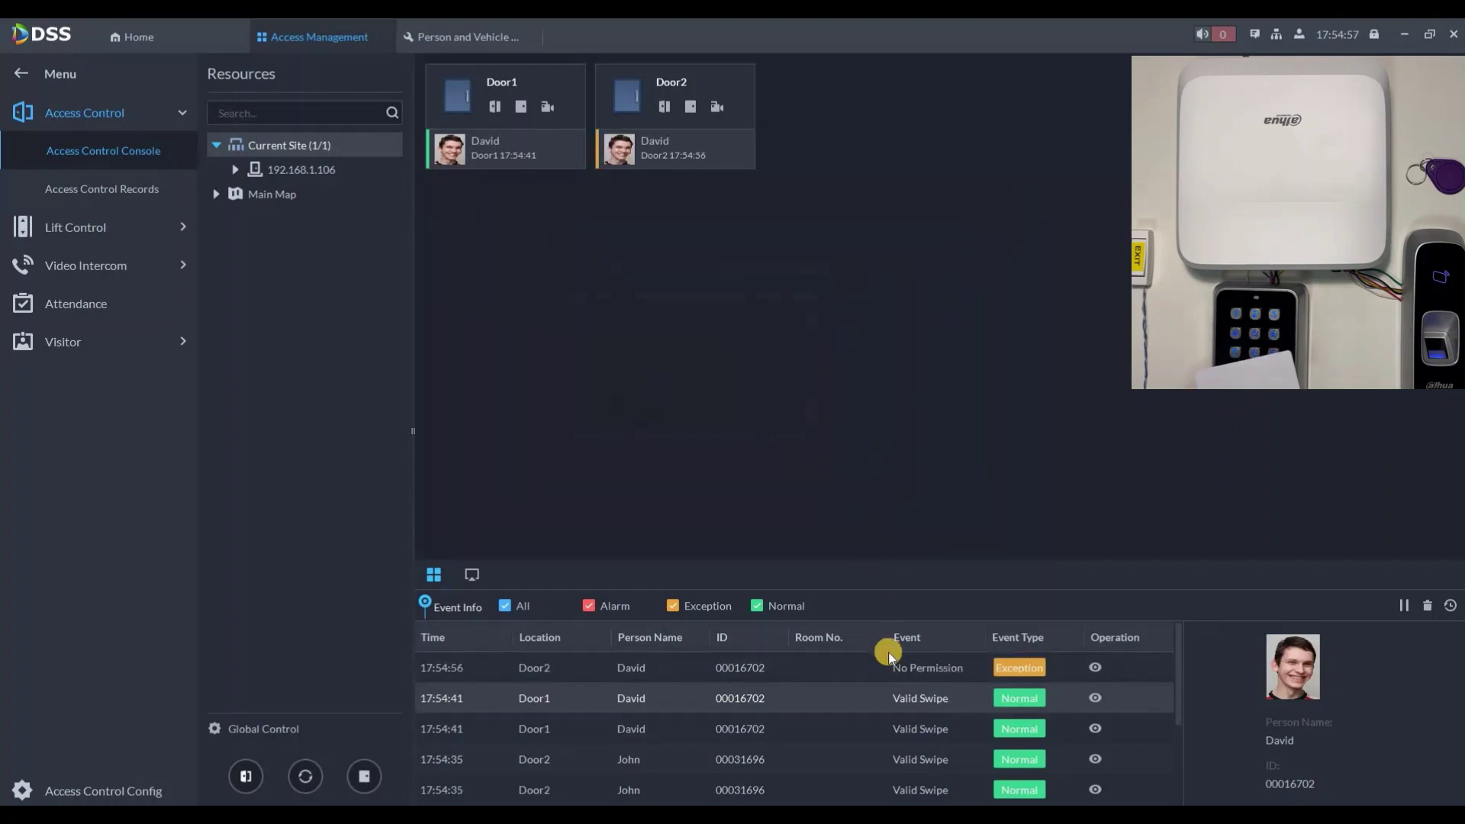
pyautogui.click(896, 669)
pyautogui.click(932, 697)
pyautogui.click(1097, 672)
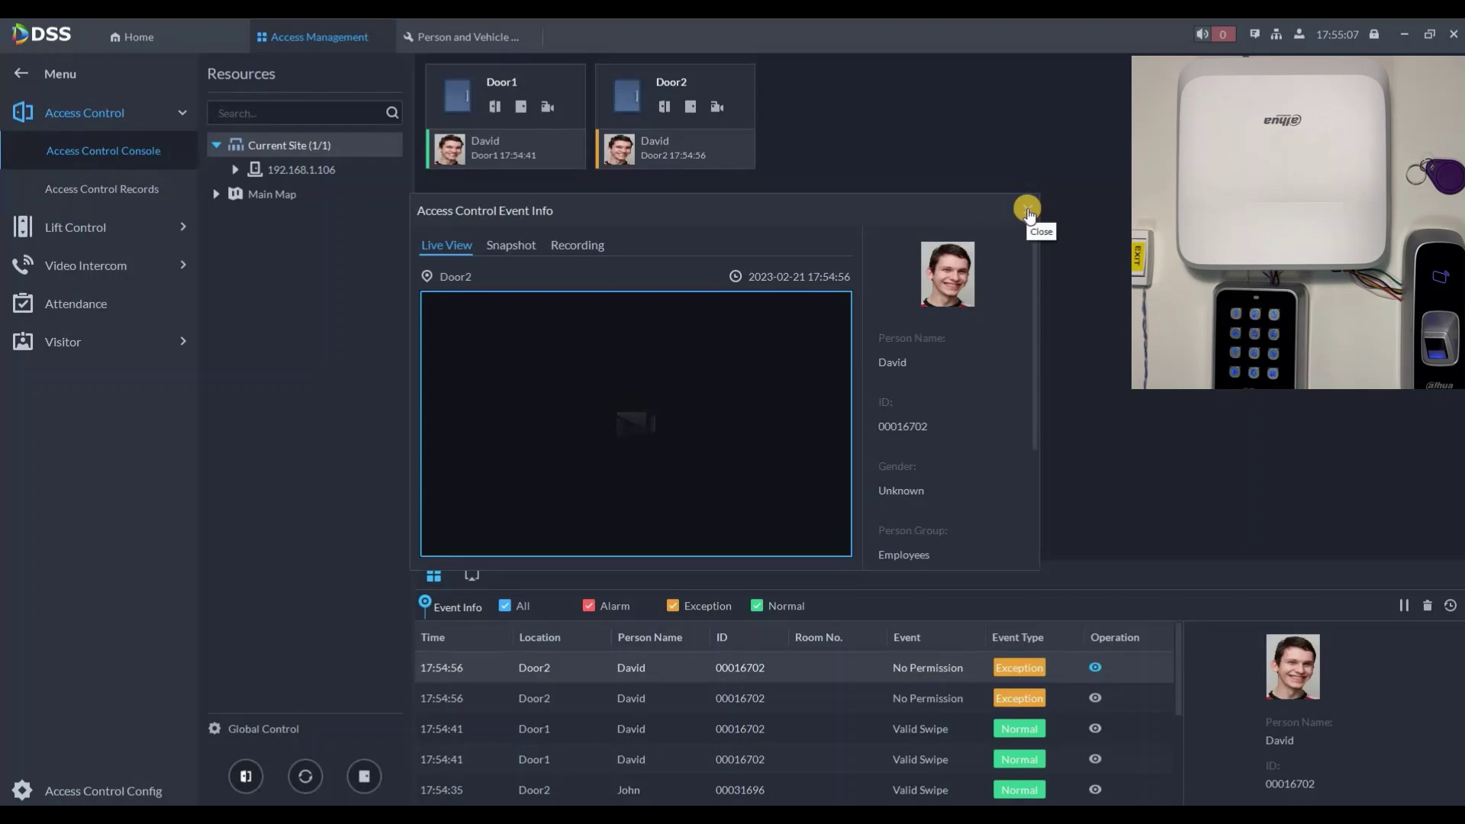
pyautogui.click(181, 34)
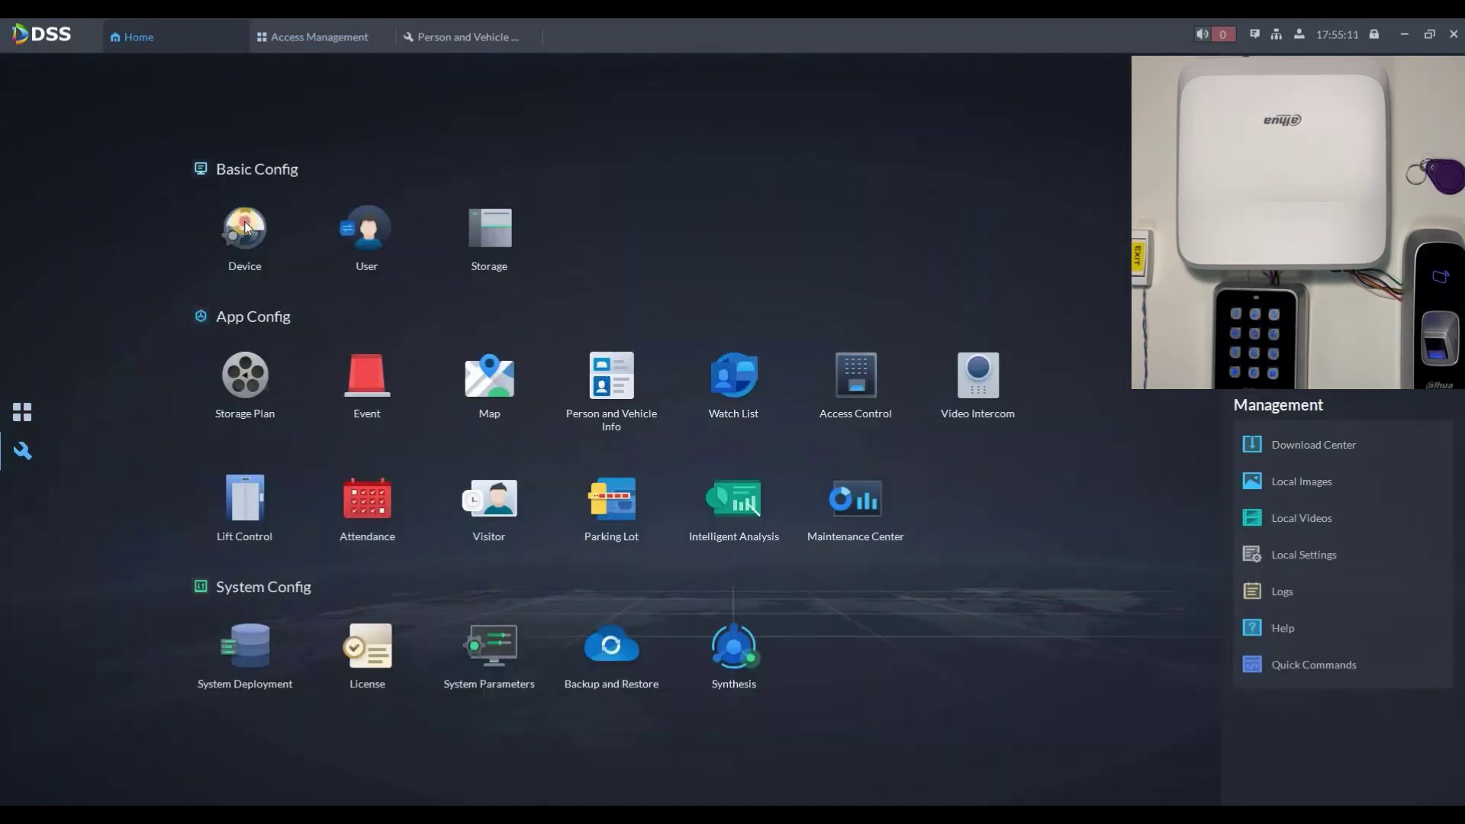
# Step: Bind the 192.168.1.23 and .24 cameras (Front Pharmacy, Front Shell) to Door1
pyautogui.click(242, 233)
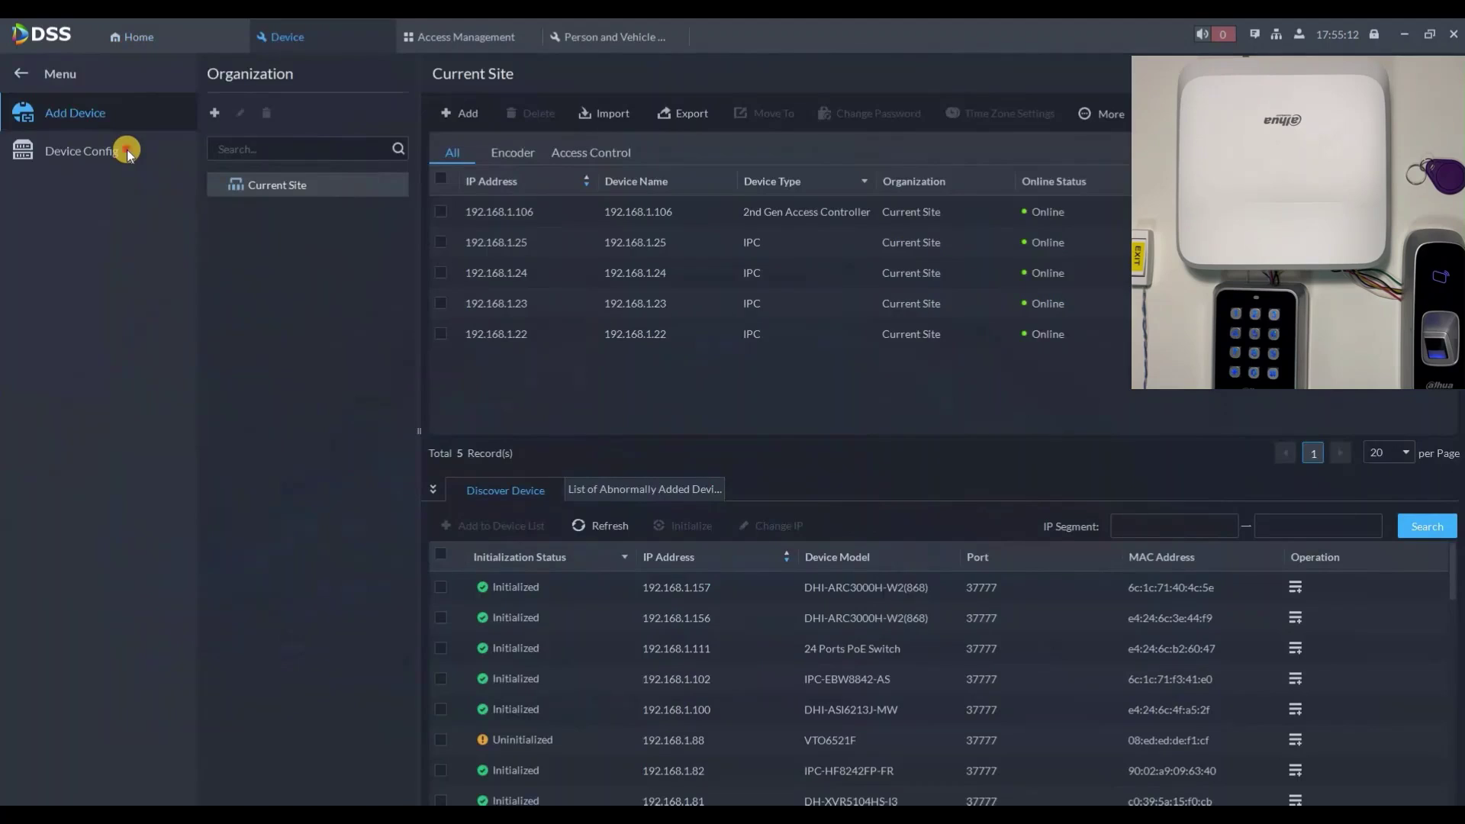
pyautogui.click(128, 154)
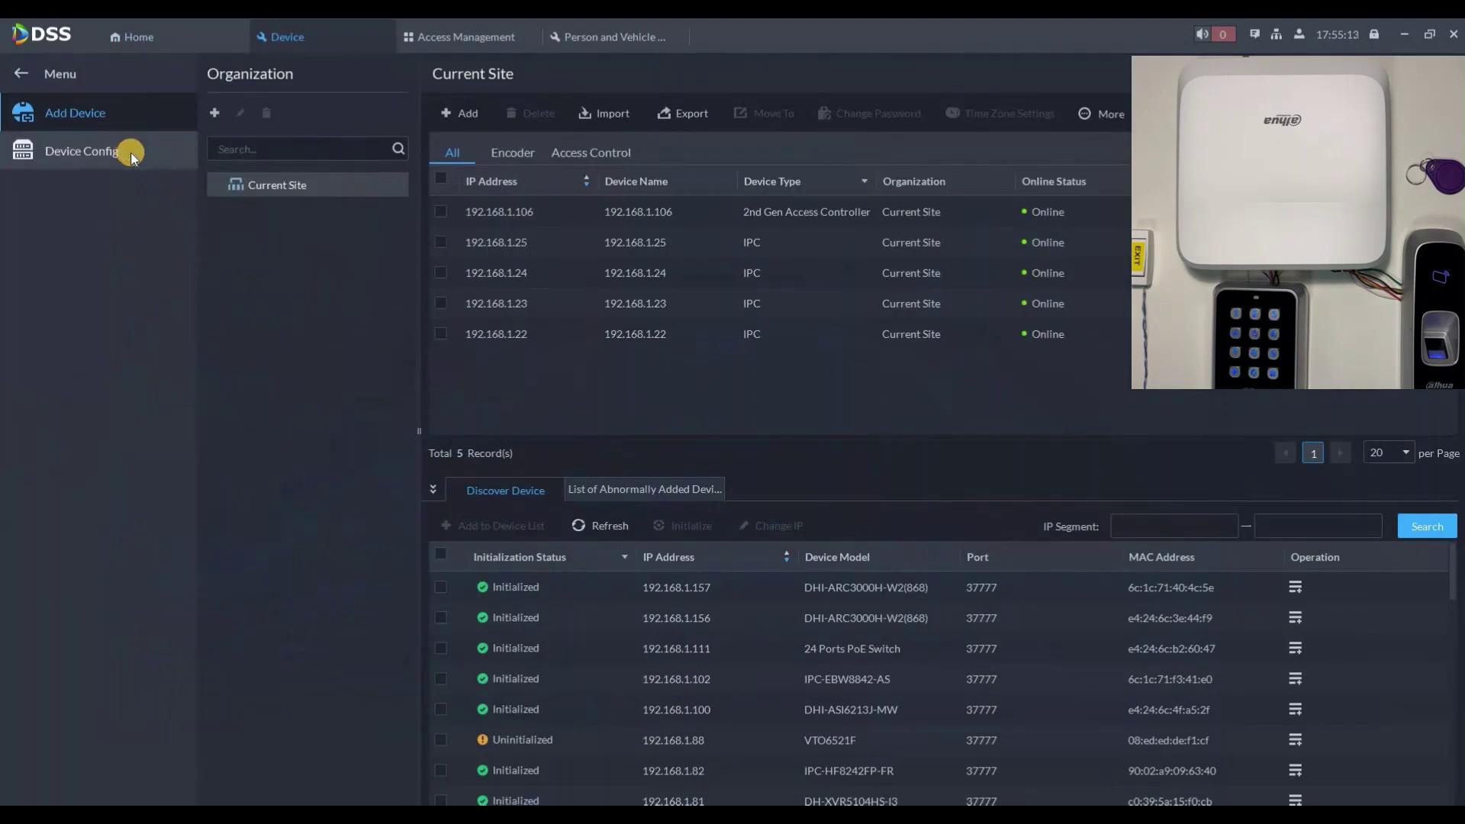
pyautogui.click(234, 268)
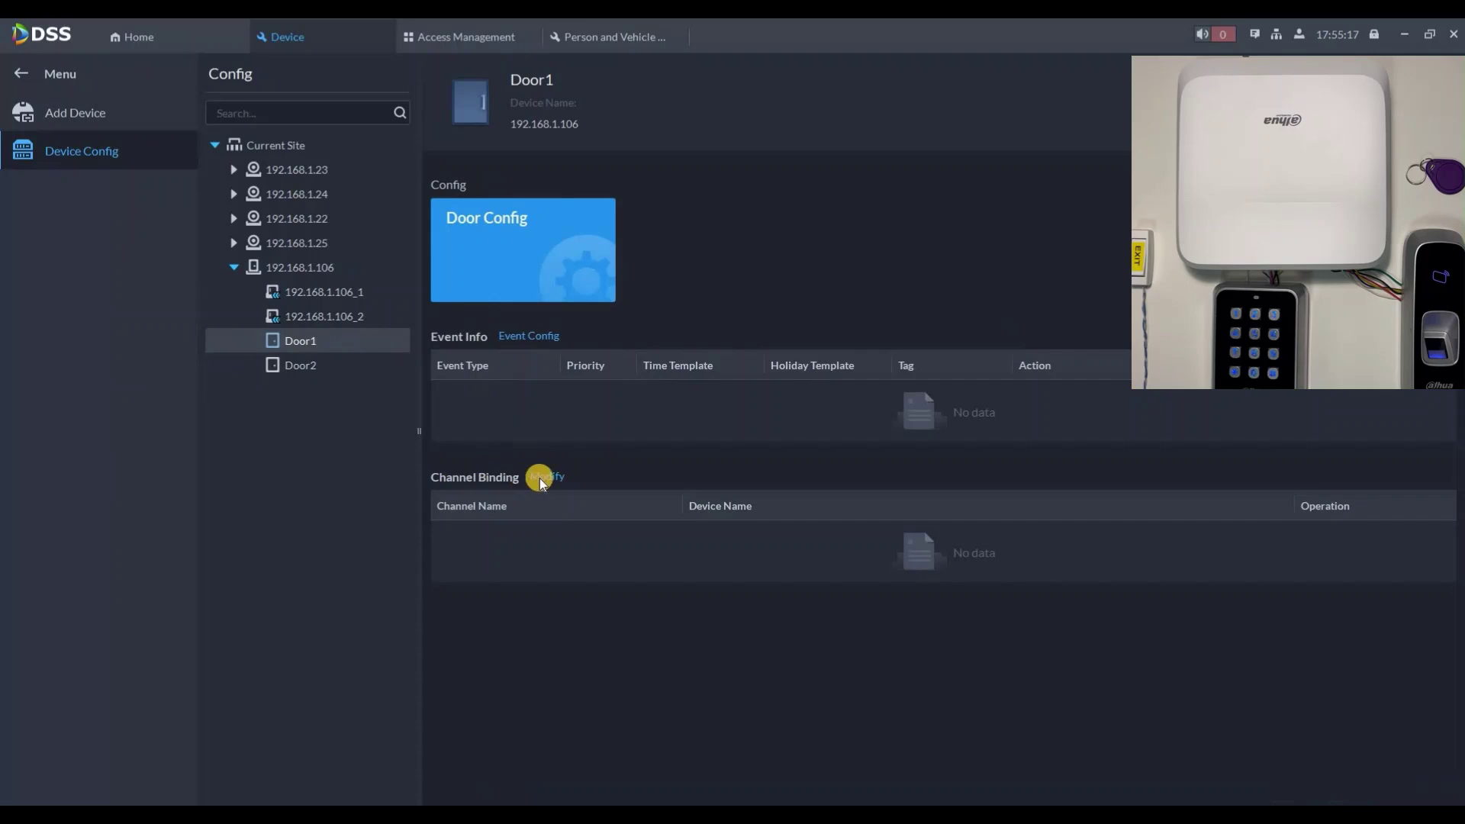
pyautogui.click(550, 475)
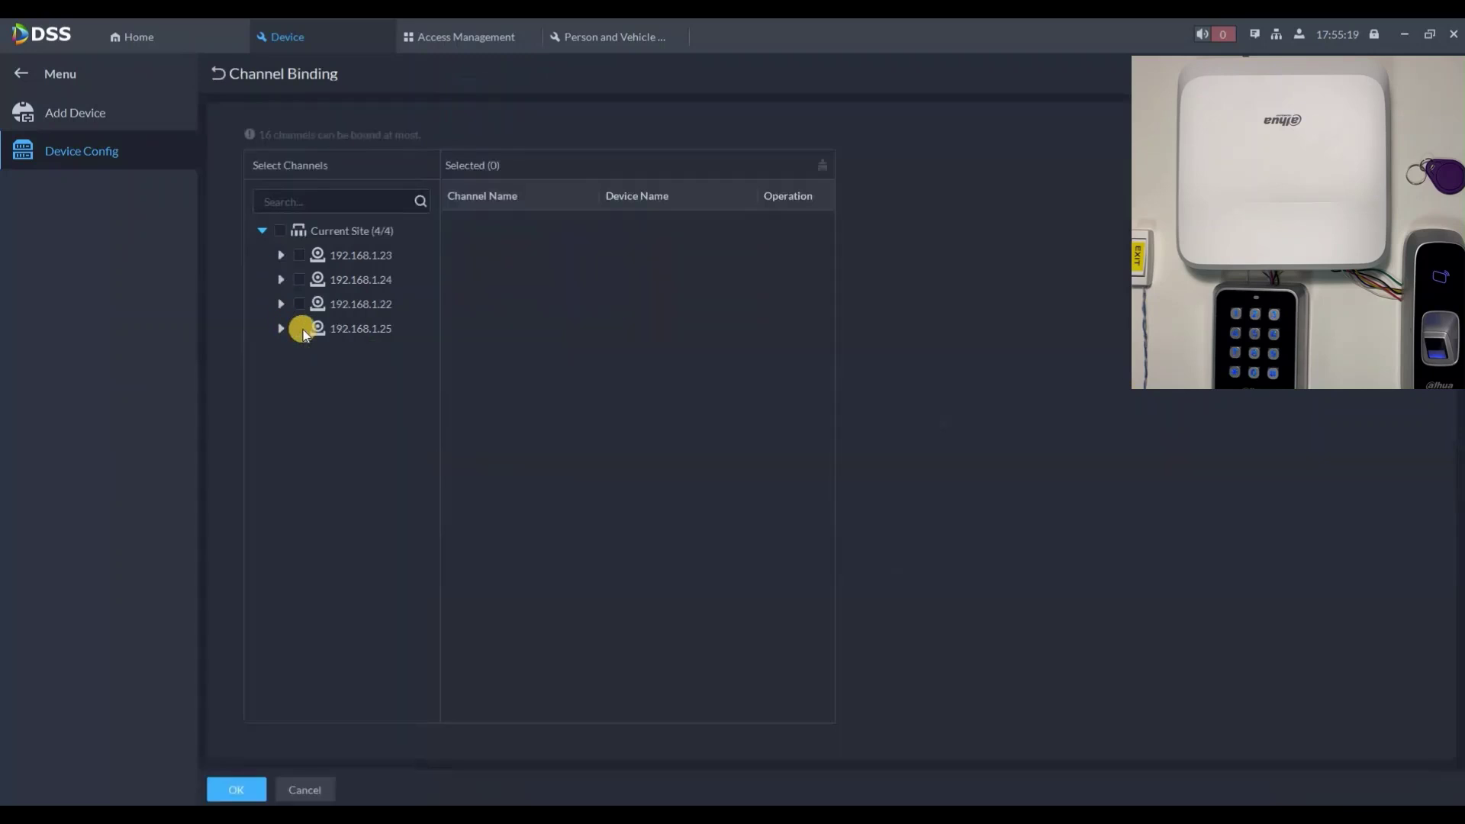
pyautogui.click(300, 254)
pyautogui.click(299, 279)
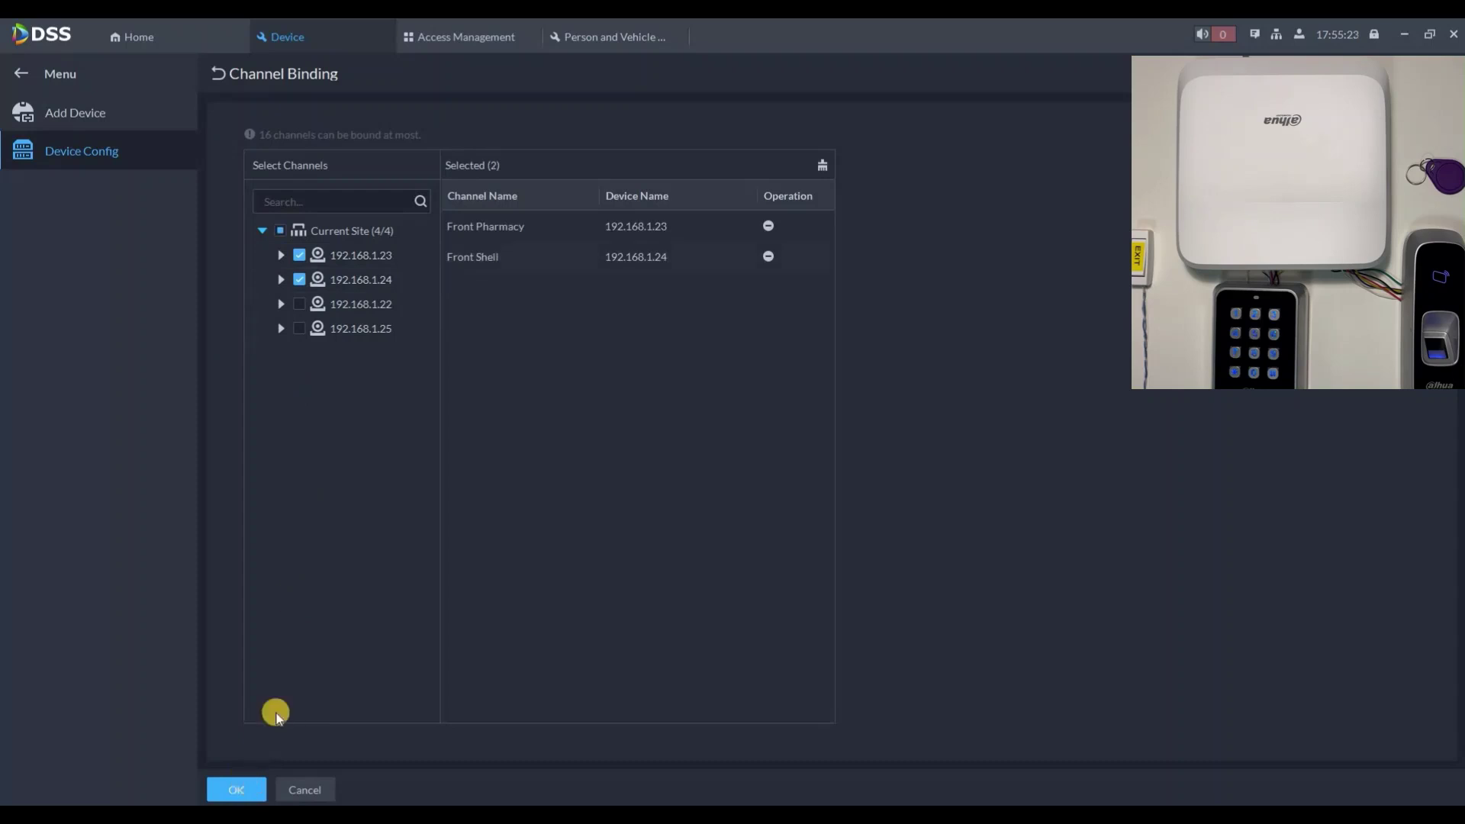
pyautogui.click(236, 790)
# Step: Bind the 192.168.1.22 and .25 cameras (Building Gate, Building Parking) to Door2, then return to Access Management
pyautogui.click(302, 363)
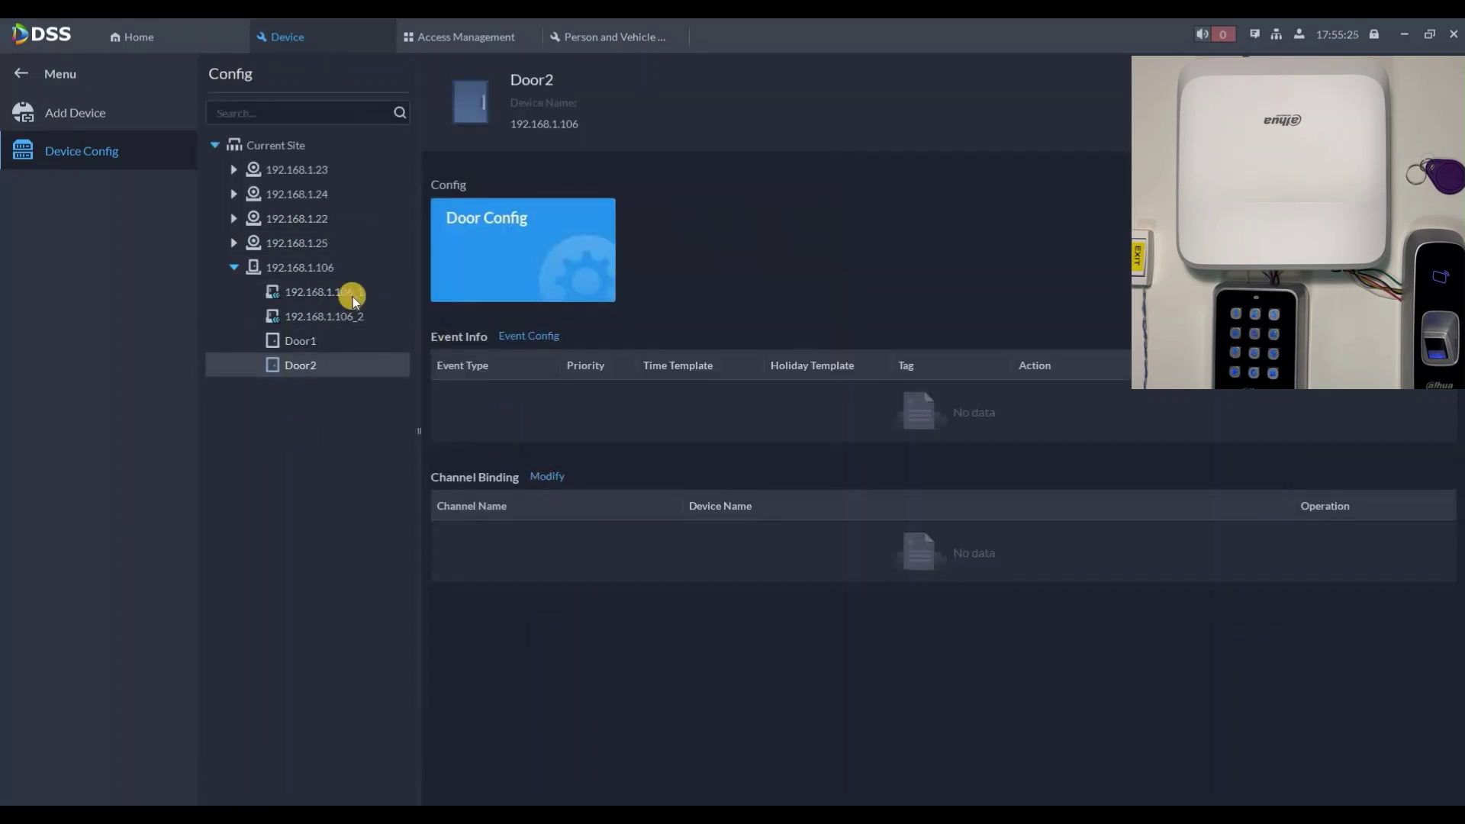
pyautogui.click(543, 476)
pyautogui.click(294, 304)
pyautogui.click(293, 328)
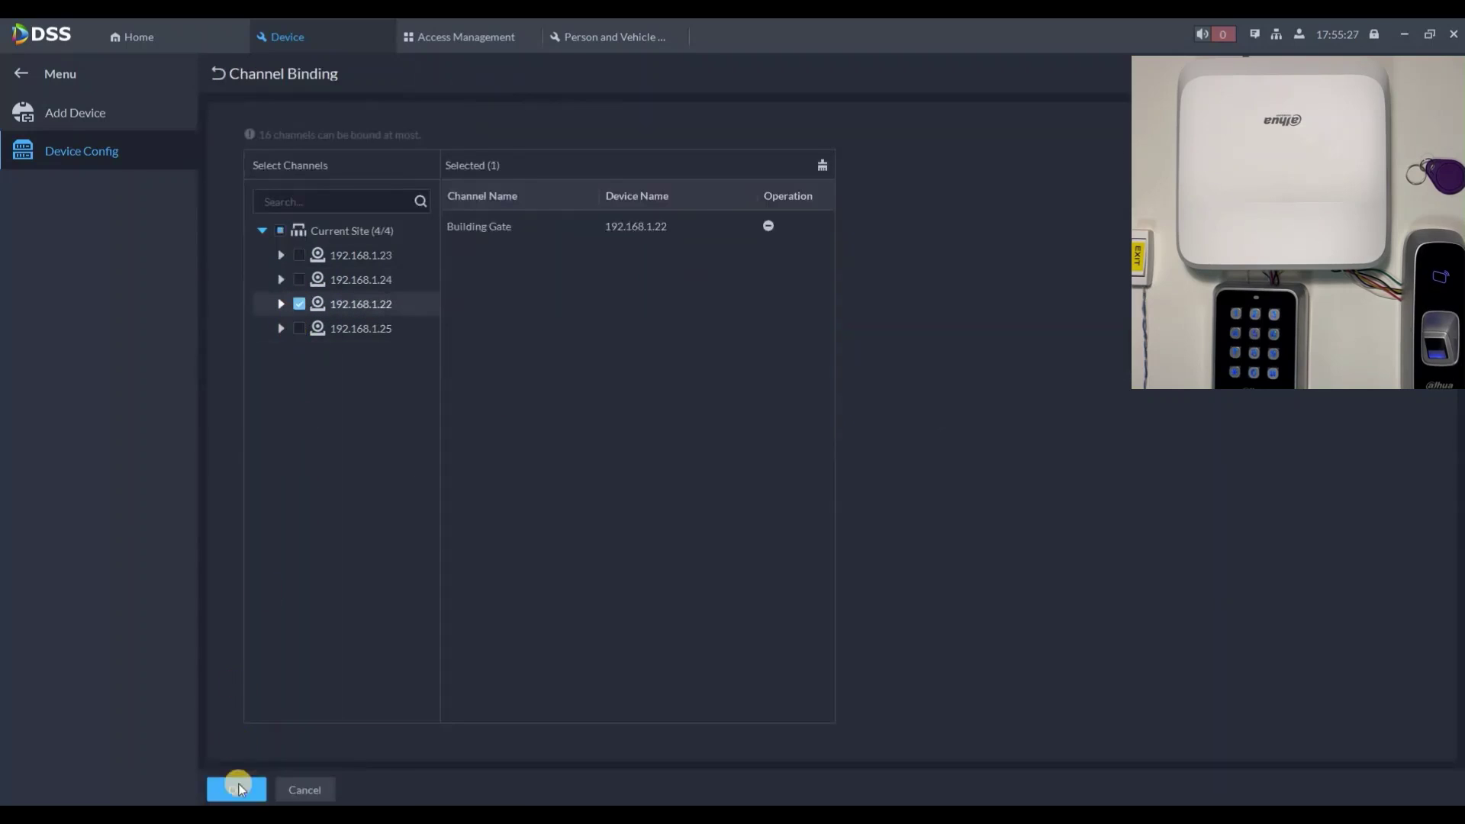
pyautogui.click(236, 790)
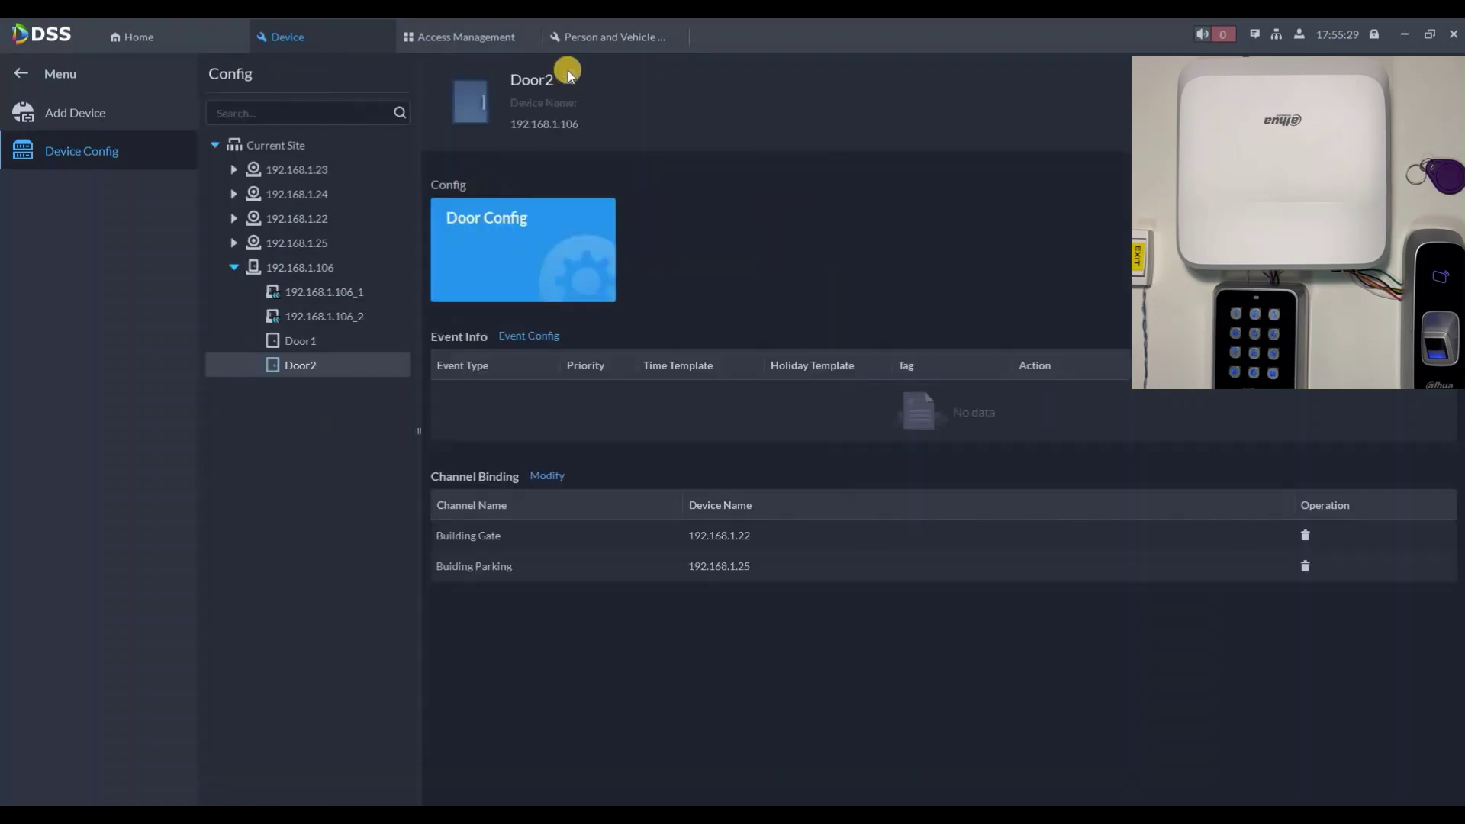
pyautogui.click(491, 36)
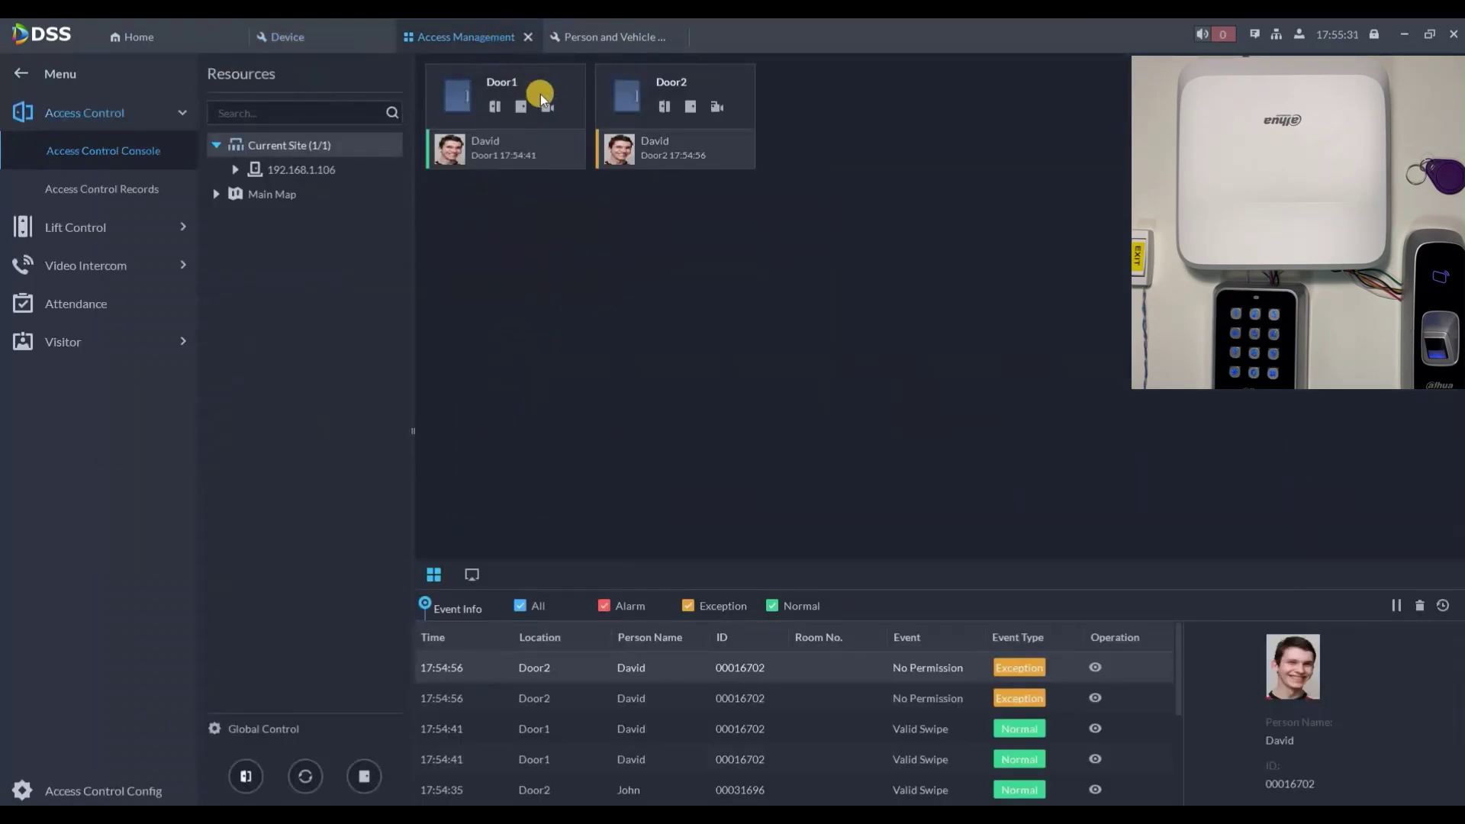
pyautogui.click(547, 104)
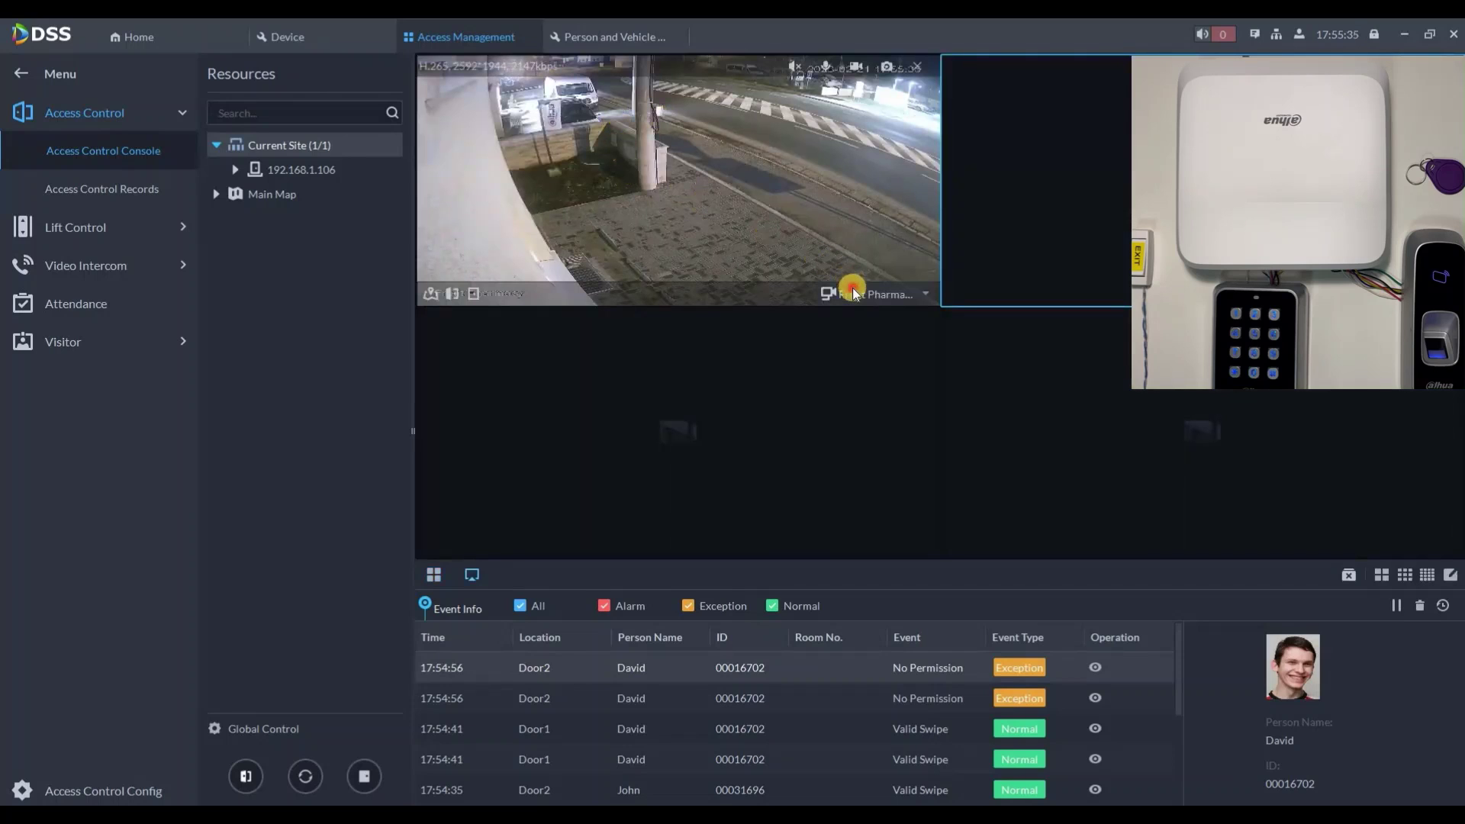
# Step: Play Door1's Front Shell stream in the first pane and Door2's Building Parking in the second
pyautogui.click(853, 290)
pyautogui.click(853, 342)
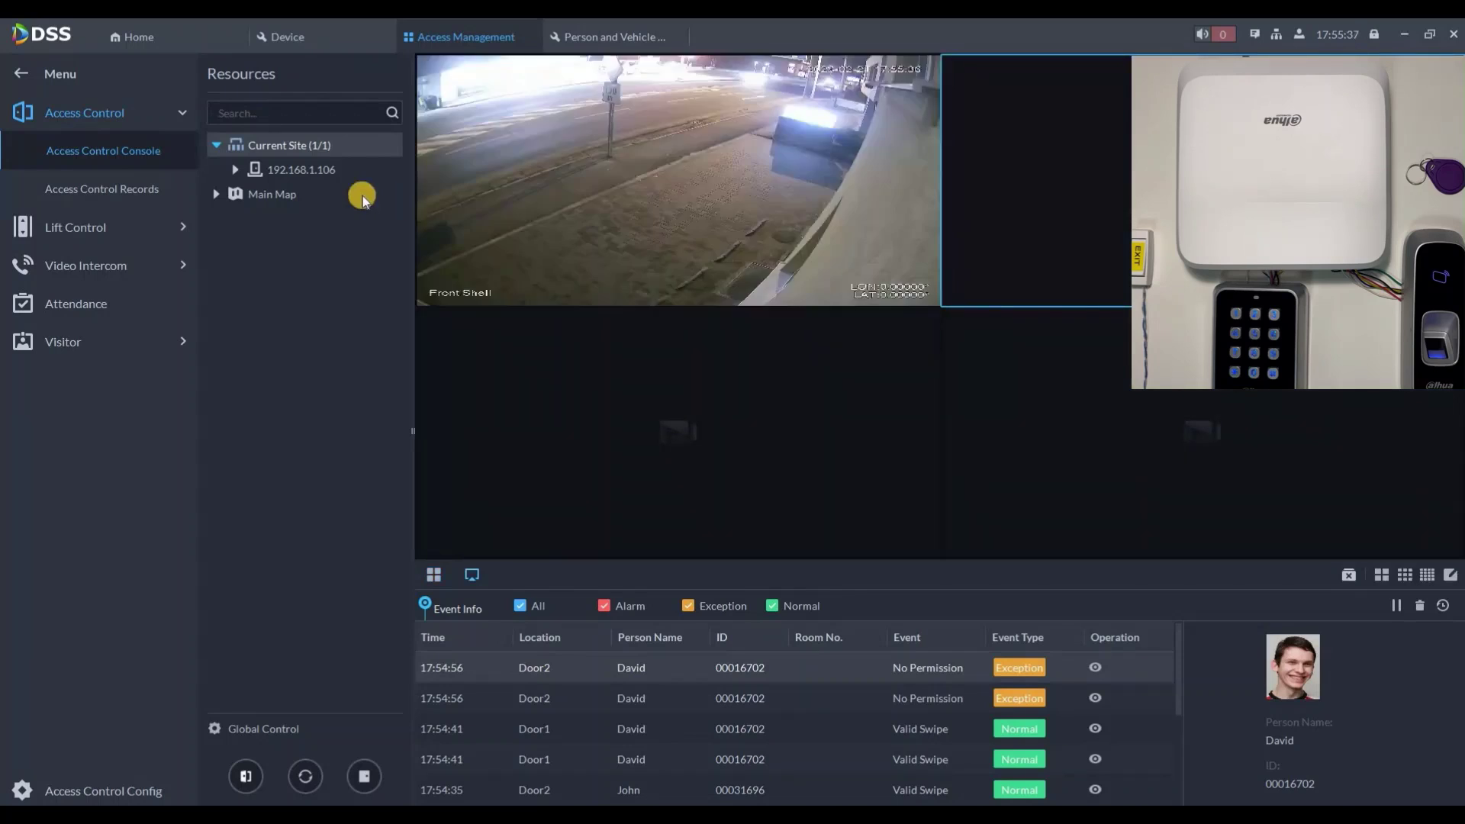
pyautogui.click(235, 170)
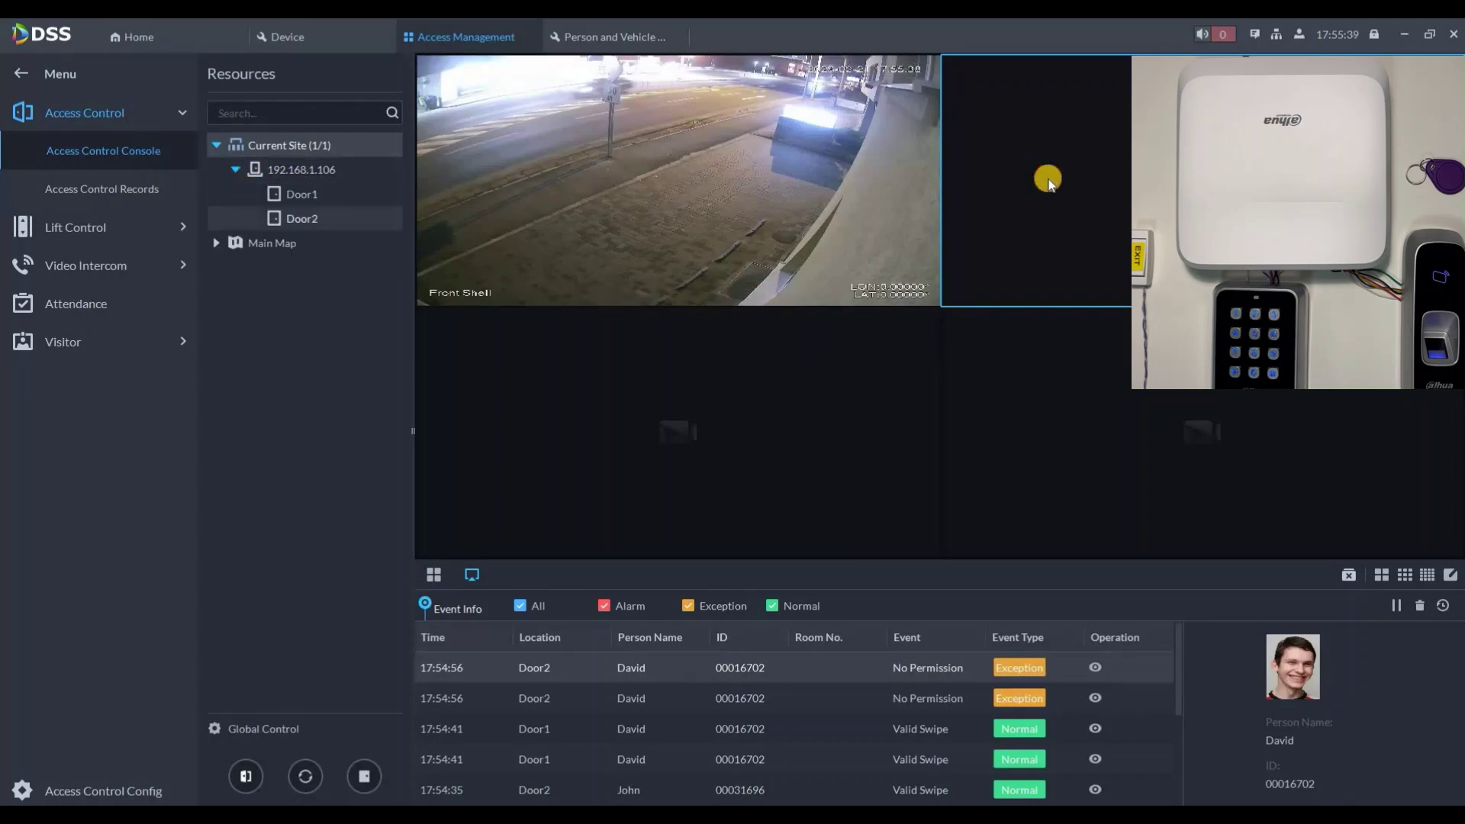
pyautogui.moveTo(1048, 179); pyautogui.dragTo(1059, 176)
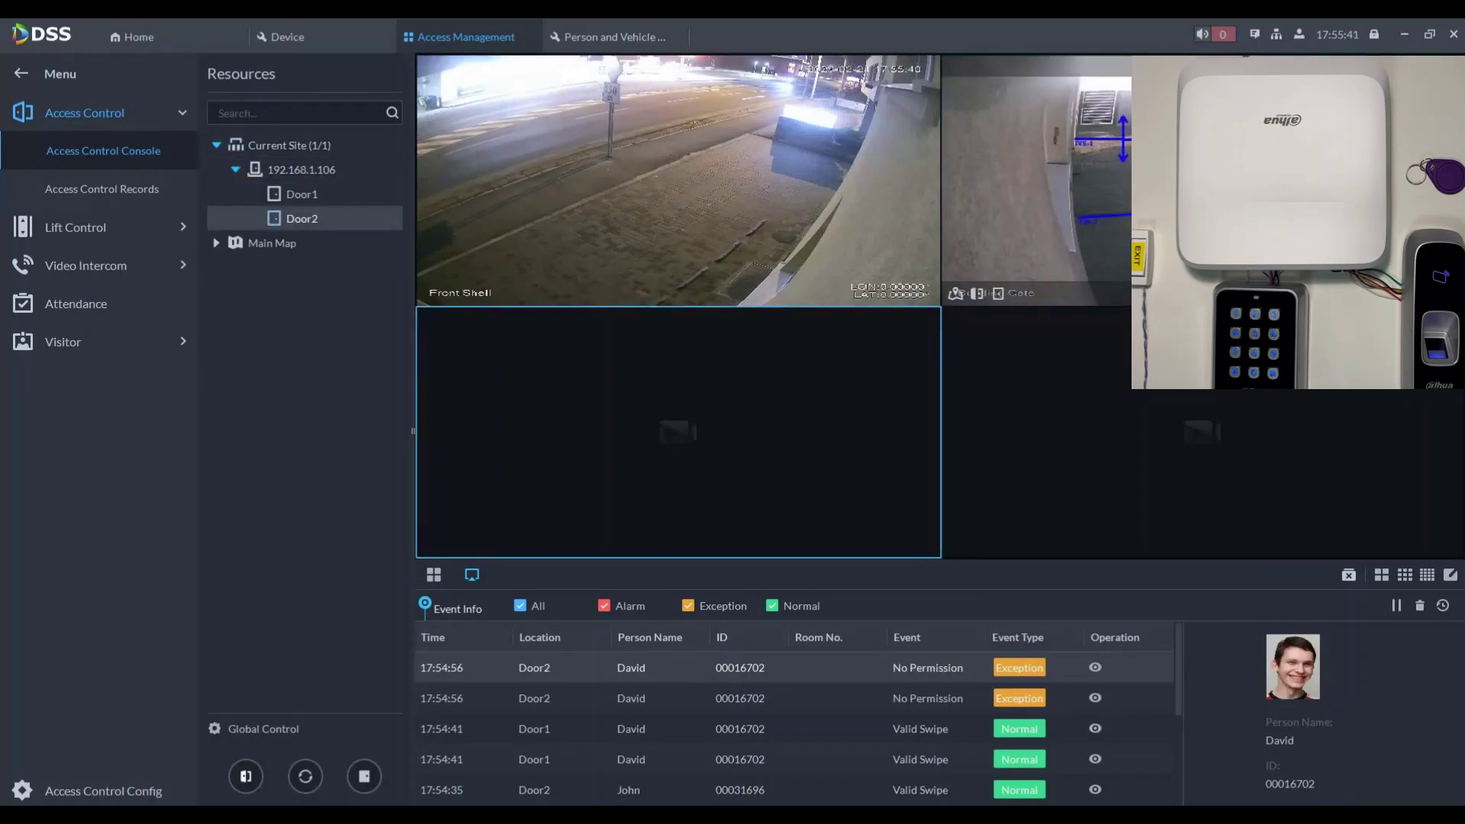
pyautogui.click(1378, 341)
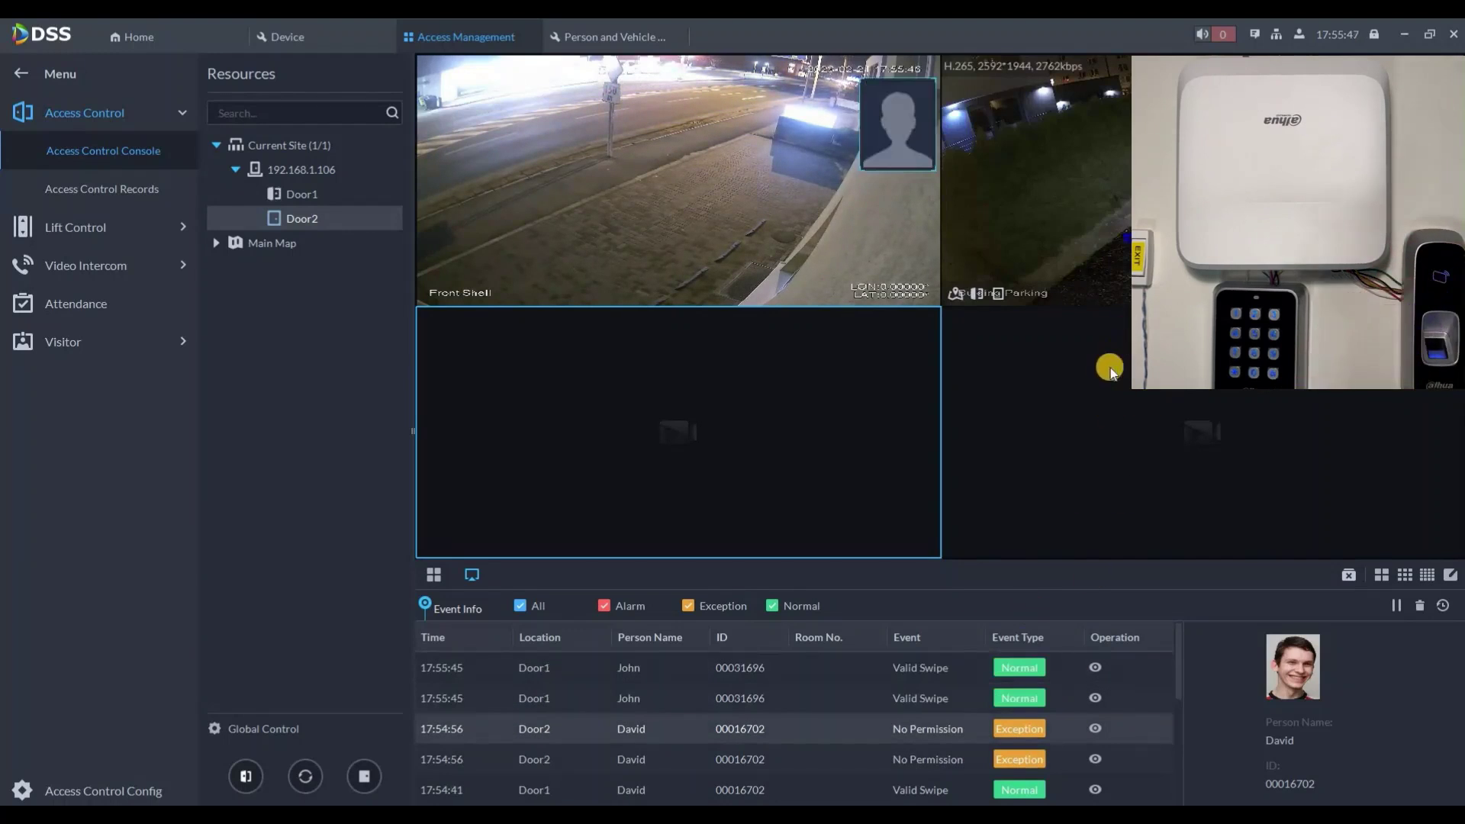
# Step: Inspect the details of a person's Door2 event in the log, then close them
pyautogui.click(1095, 668)
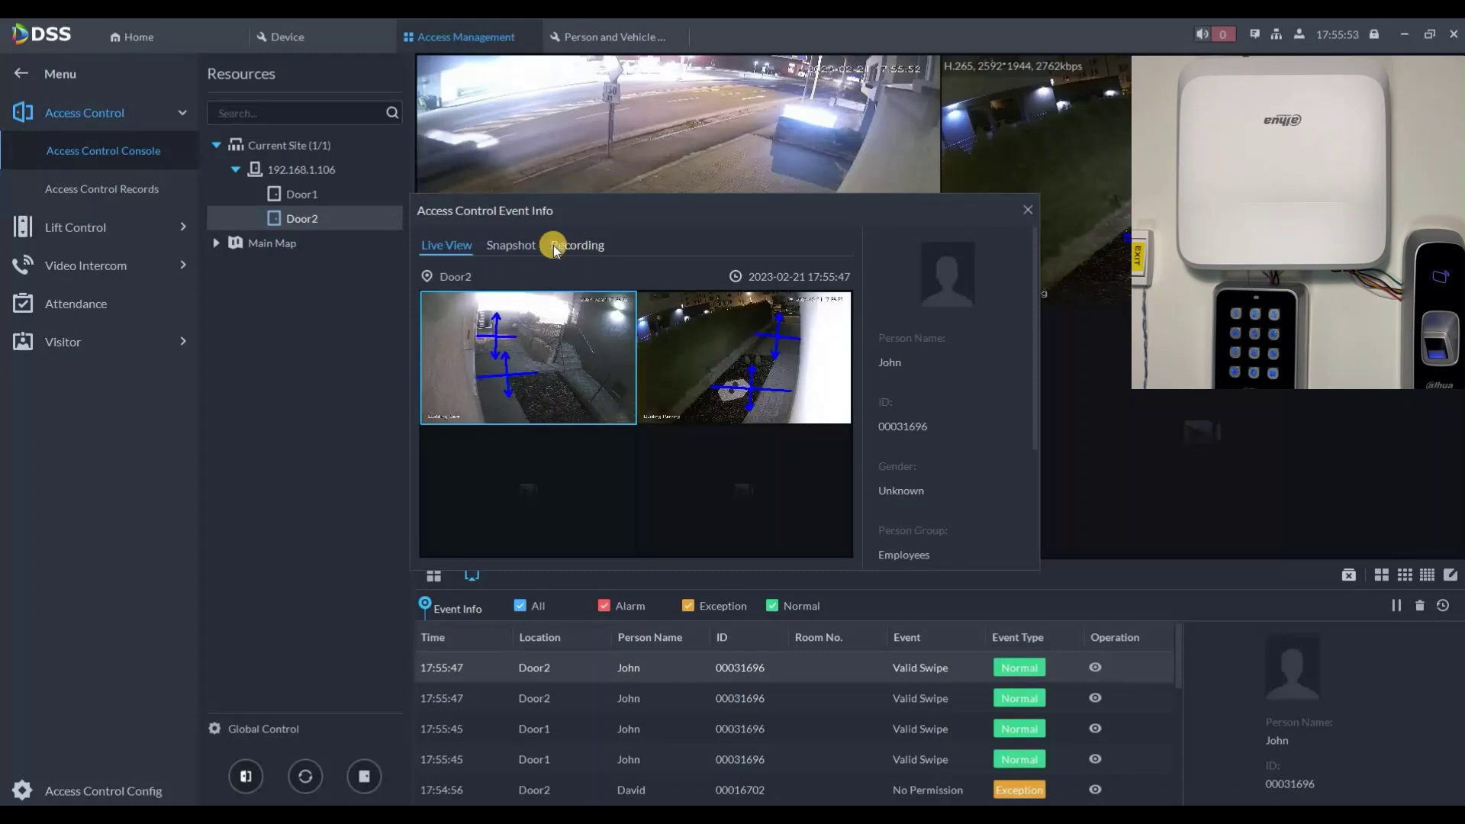
pyautogui.click(1023, 212)
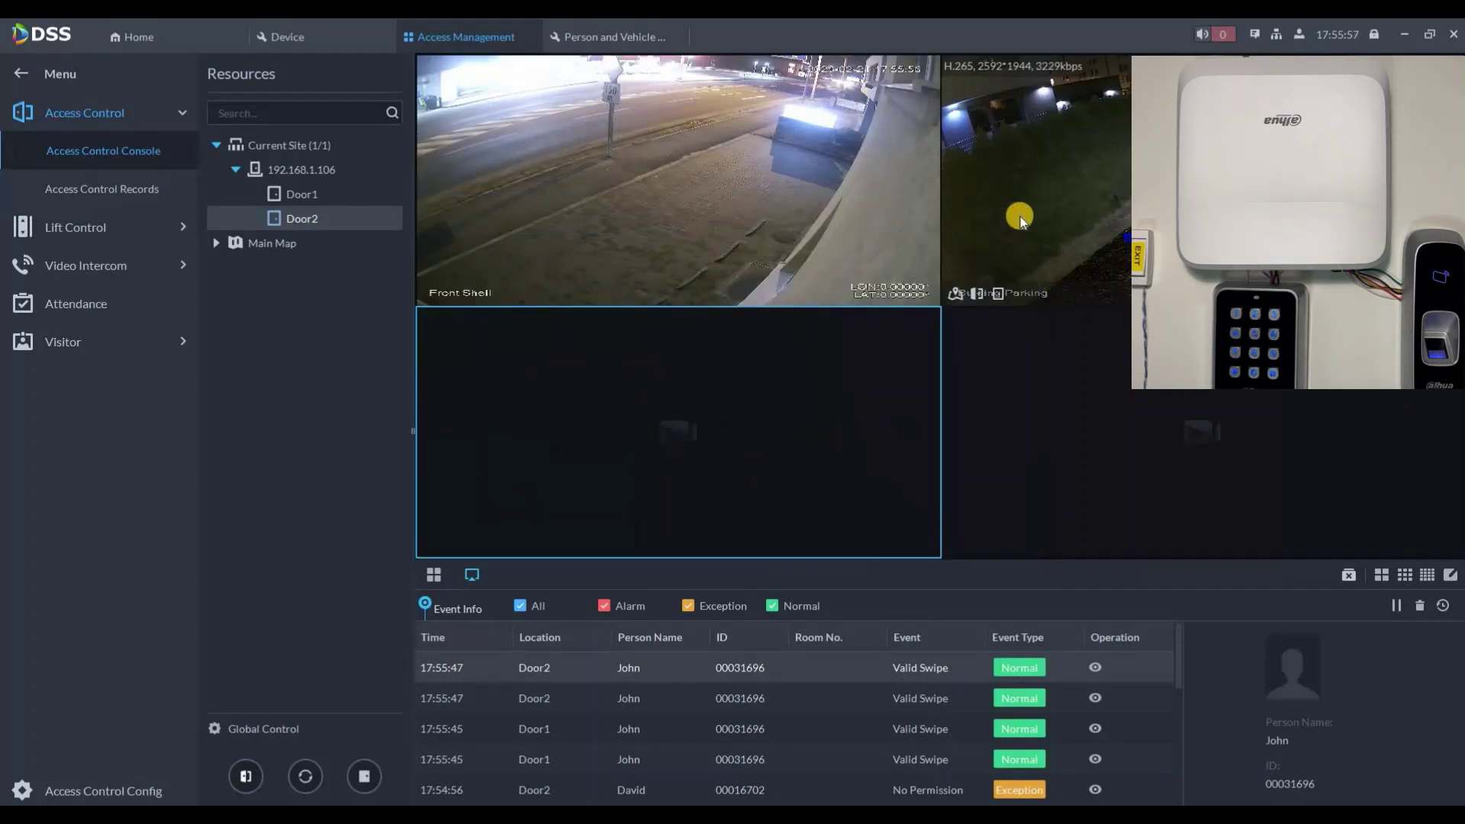
pyautogui.click(1094, 667)
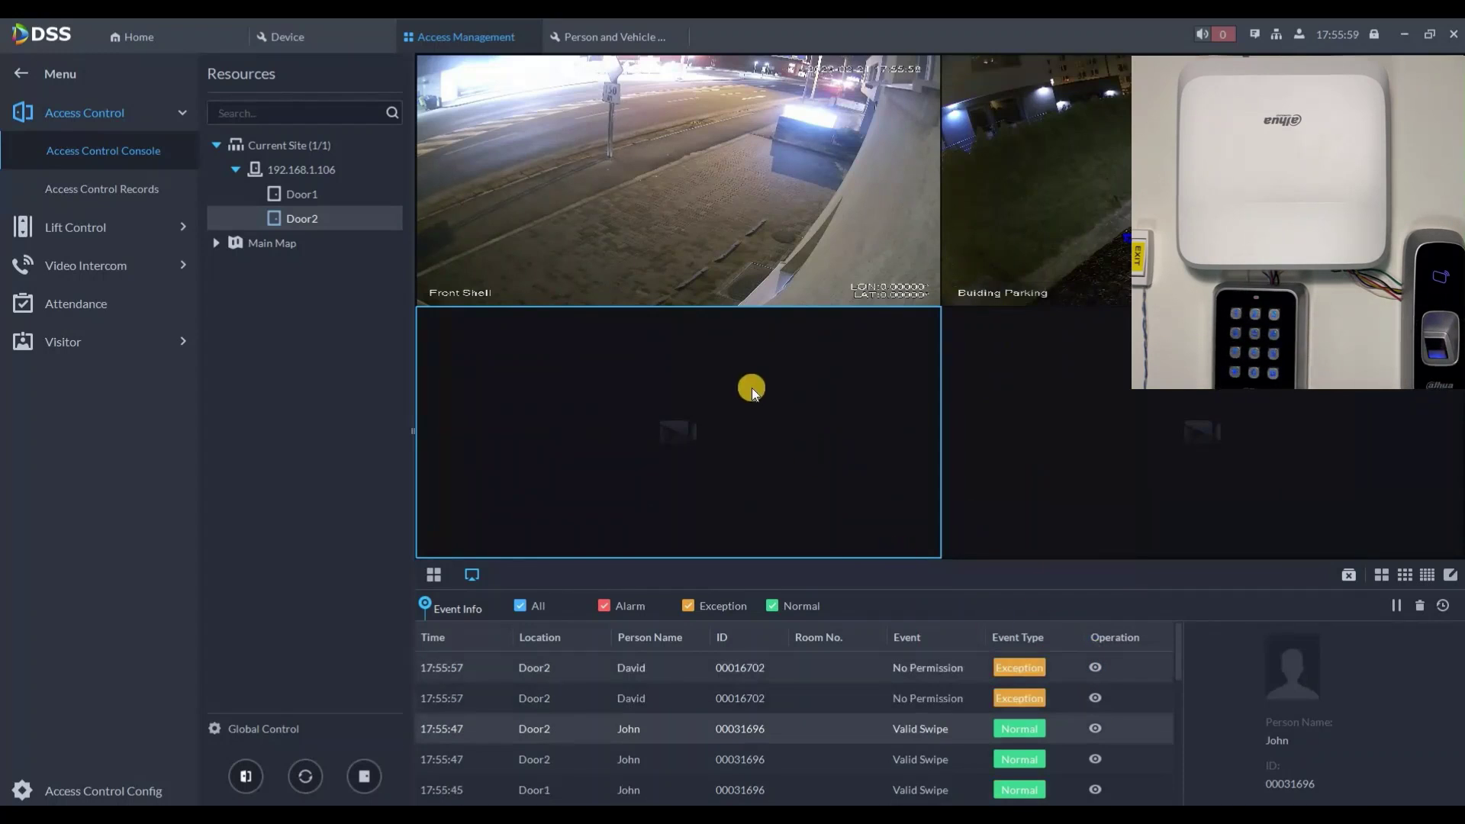
pyautogui.click(1028, 207)
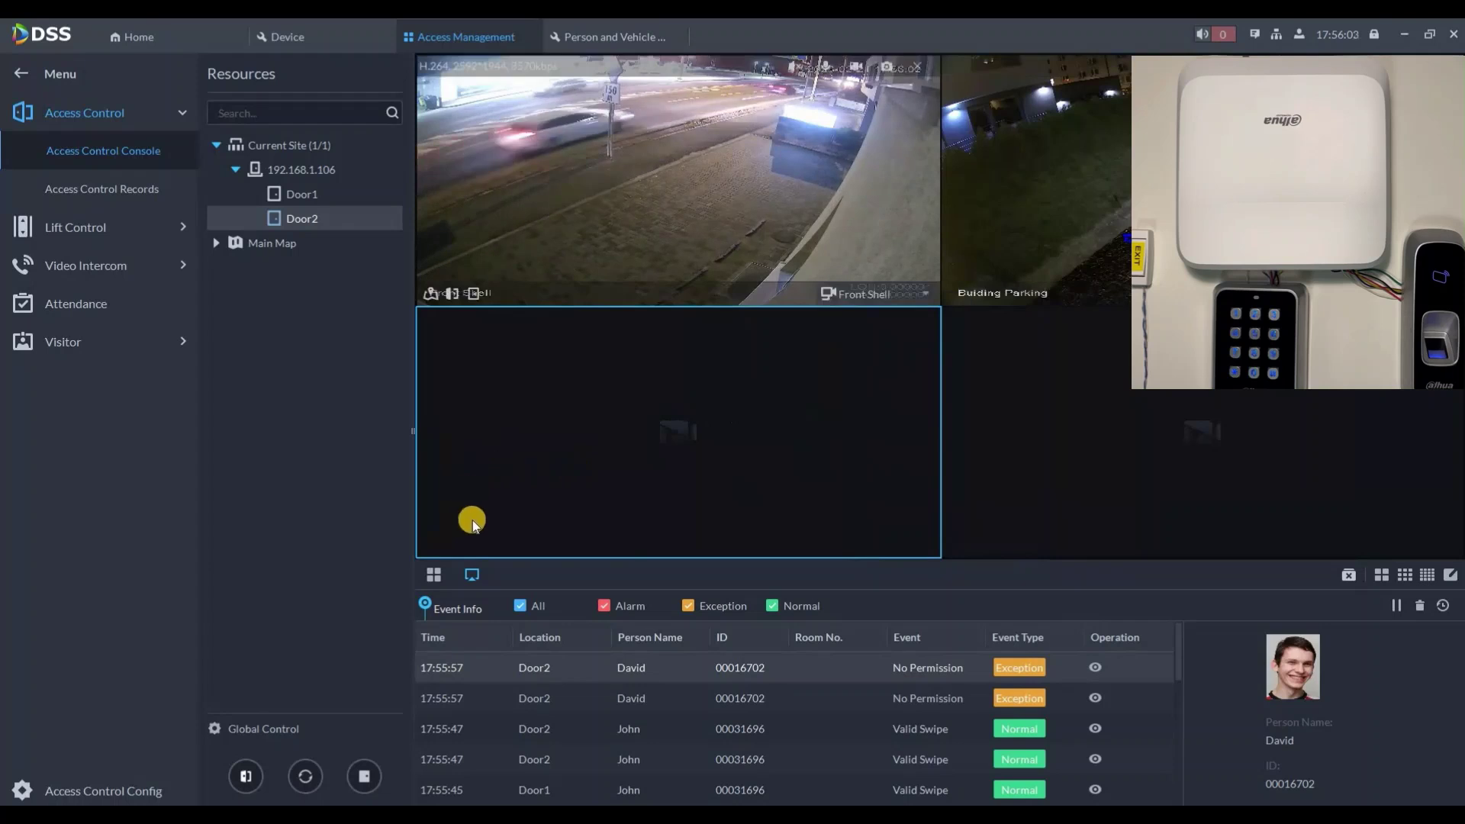
# Step: Adjust the event type filters so that all event types are shown
pyautogui.click(627, 611)
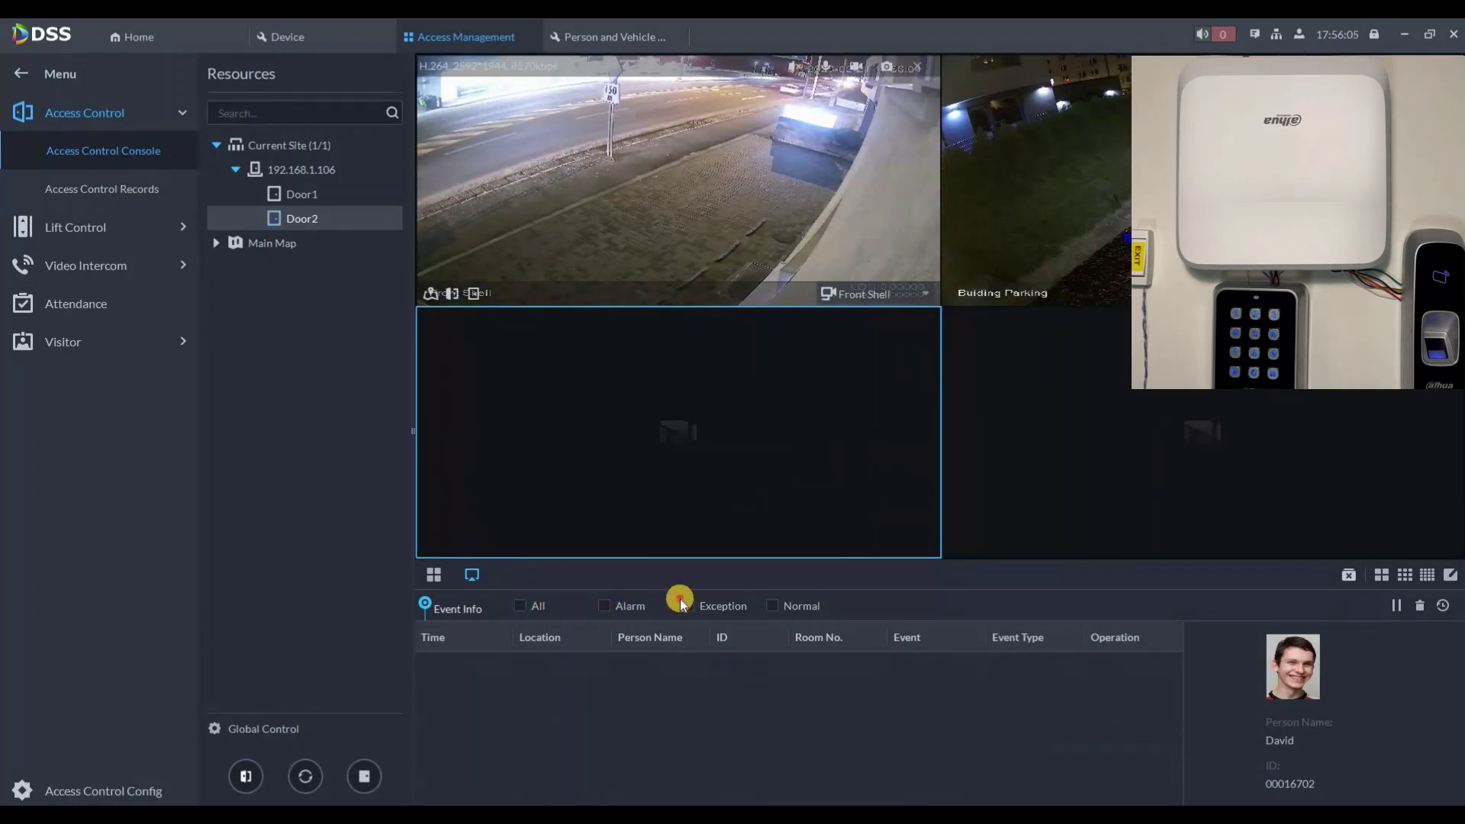
pyautogui.click(780, 604)
pyautogui.click(772, 604)
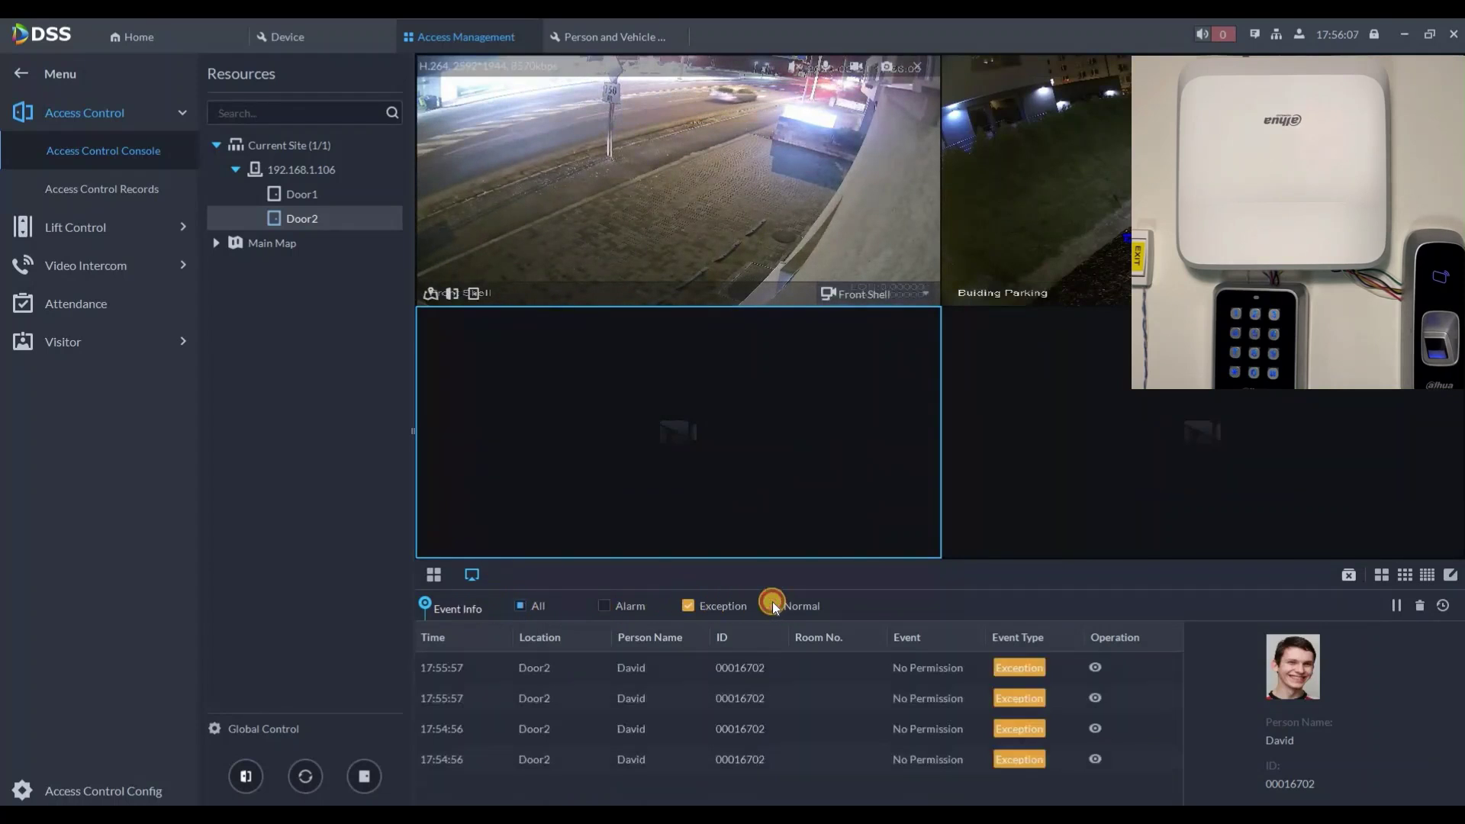
pyautogui.click(605, 607)
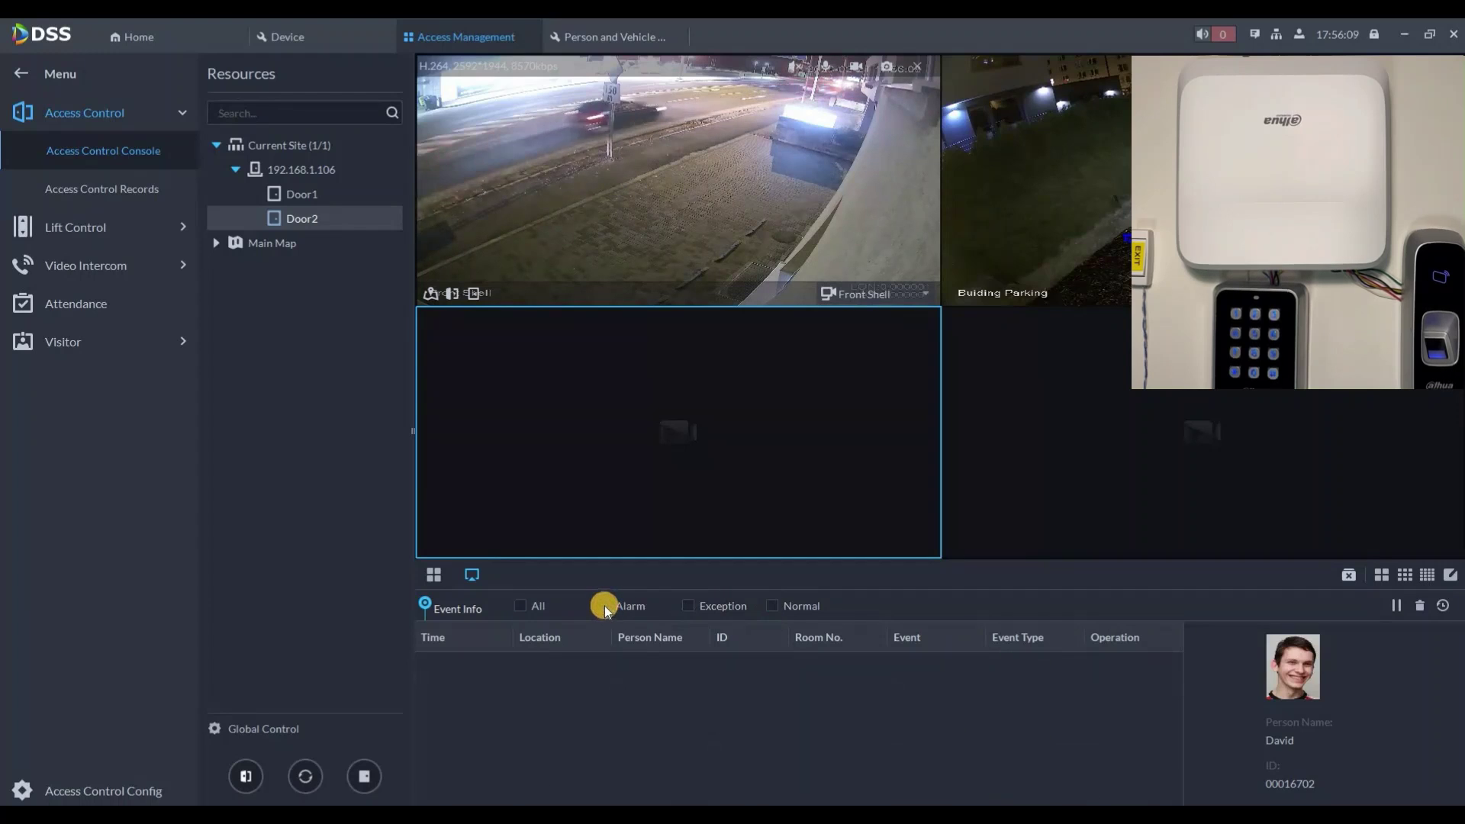
pyautogui.click(521, 606)
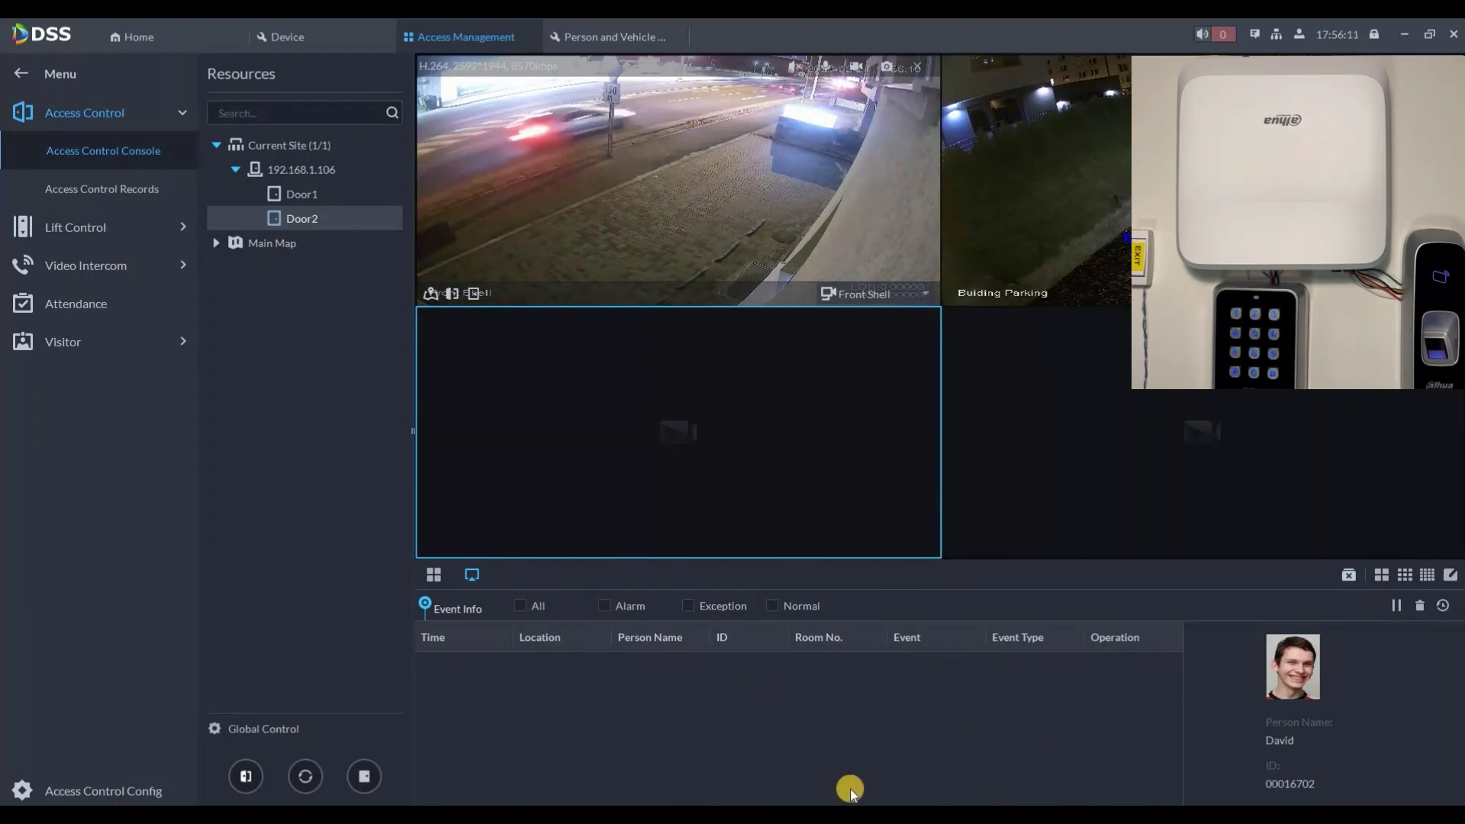
# Step: Clear the event list, close all live videos and switch to the door-card view
pyautogui.click(1418, 607)
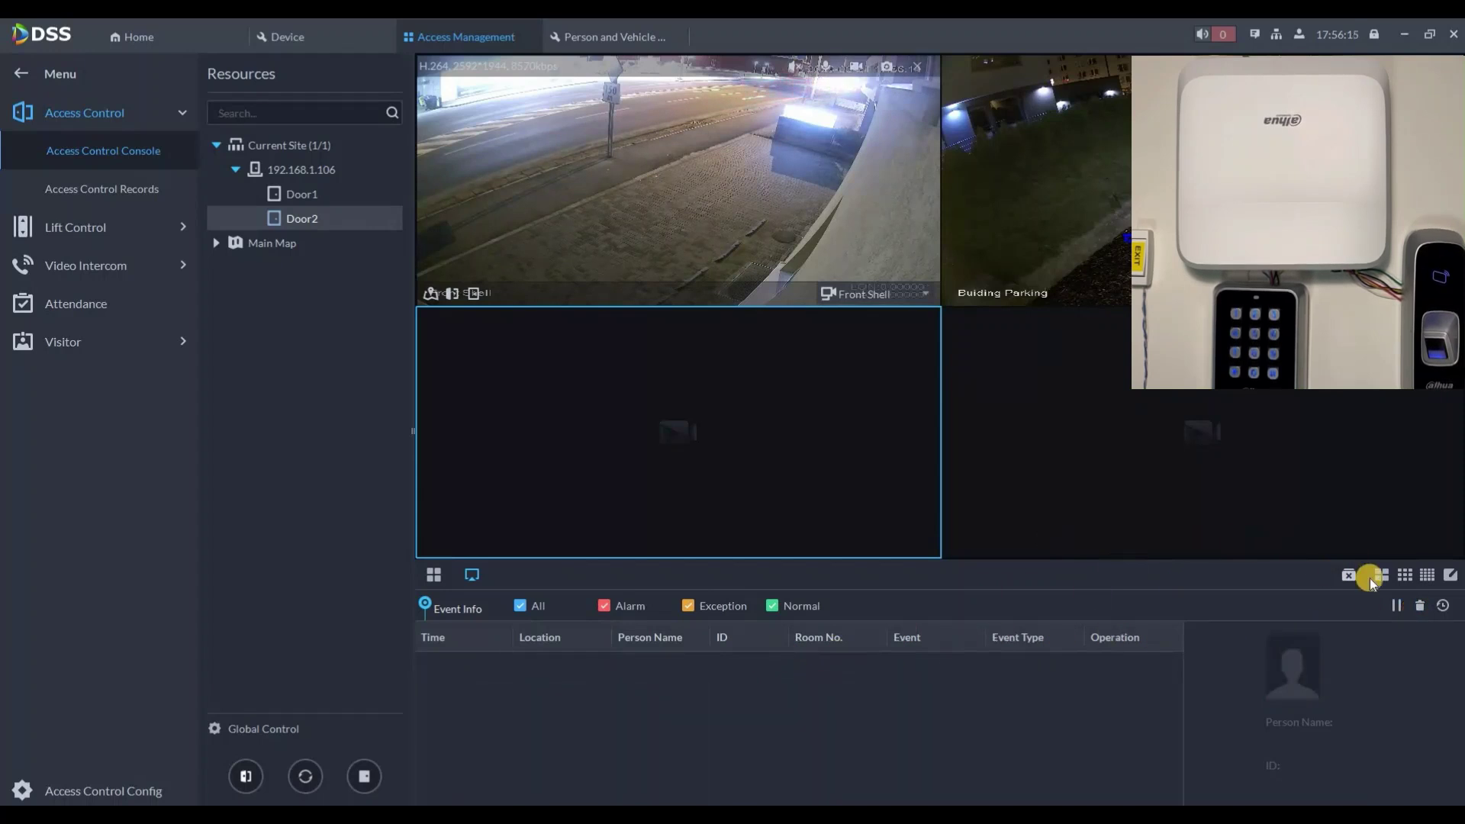
pyautogui.click(1348, 575)
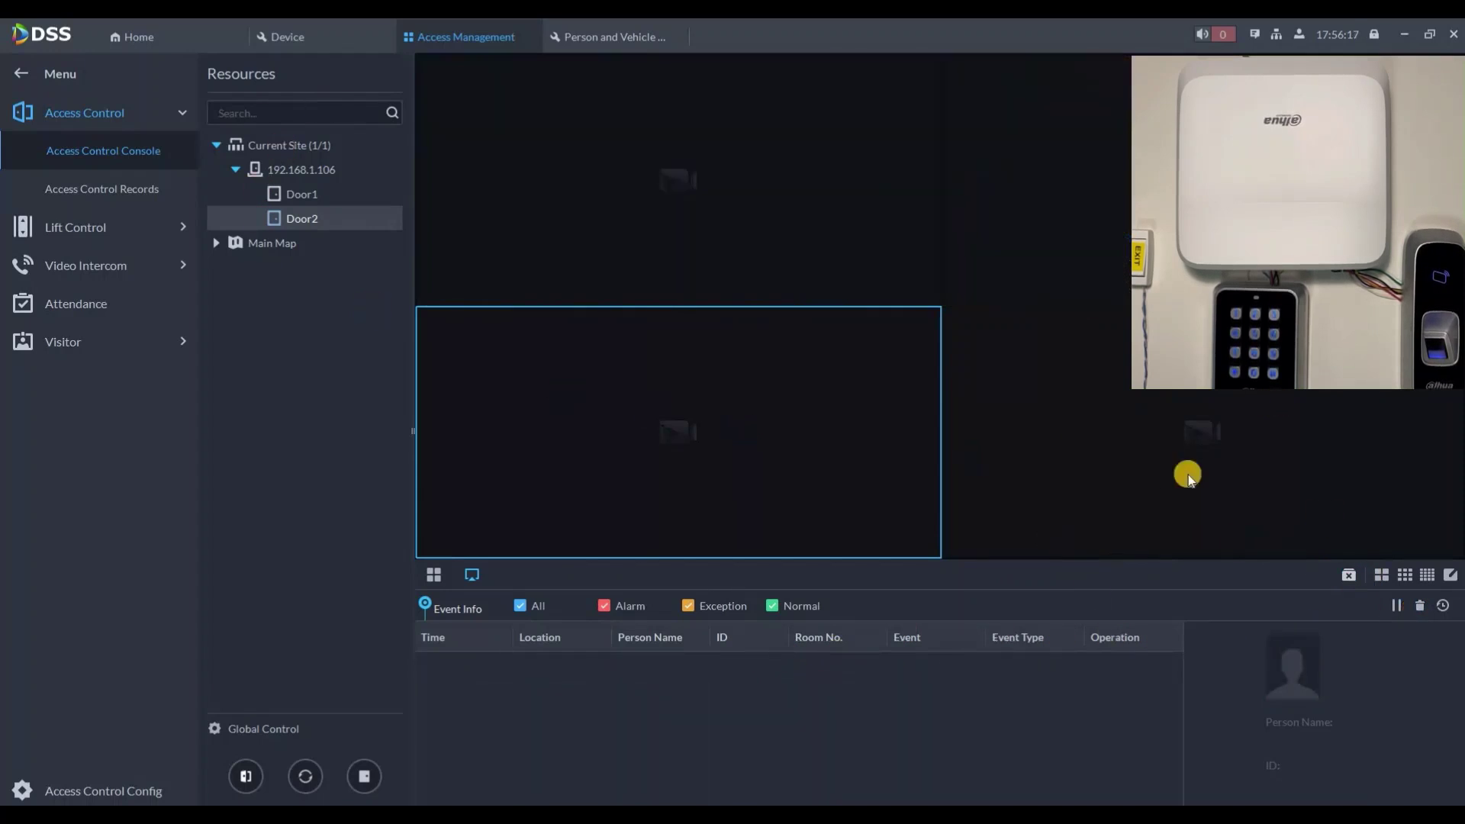
pyautogui.click(441, 574)
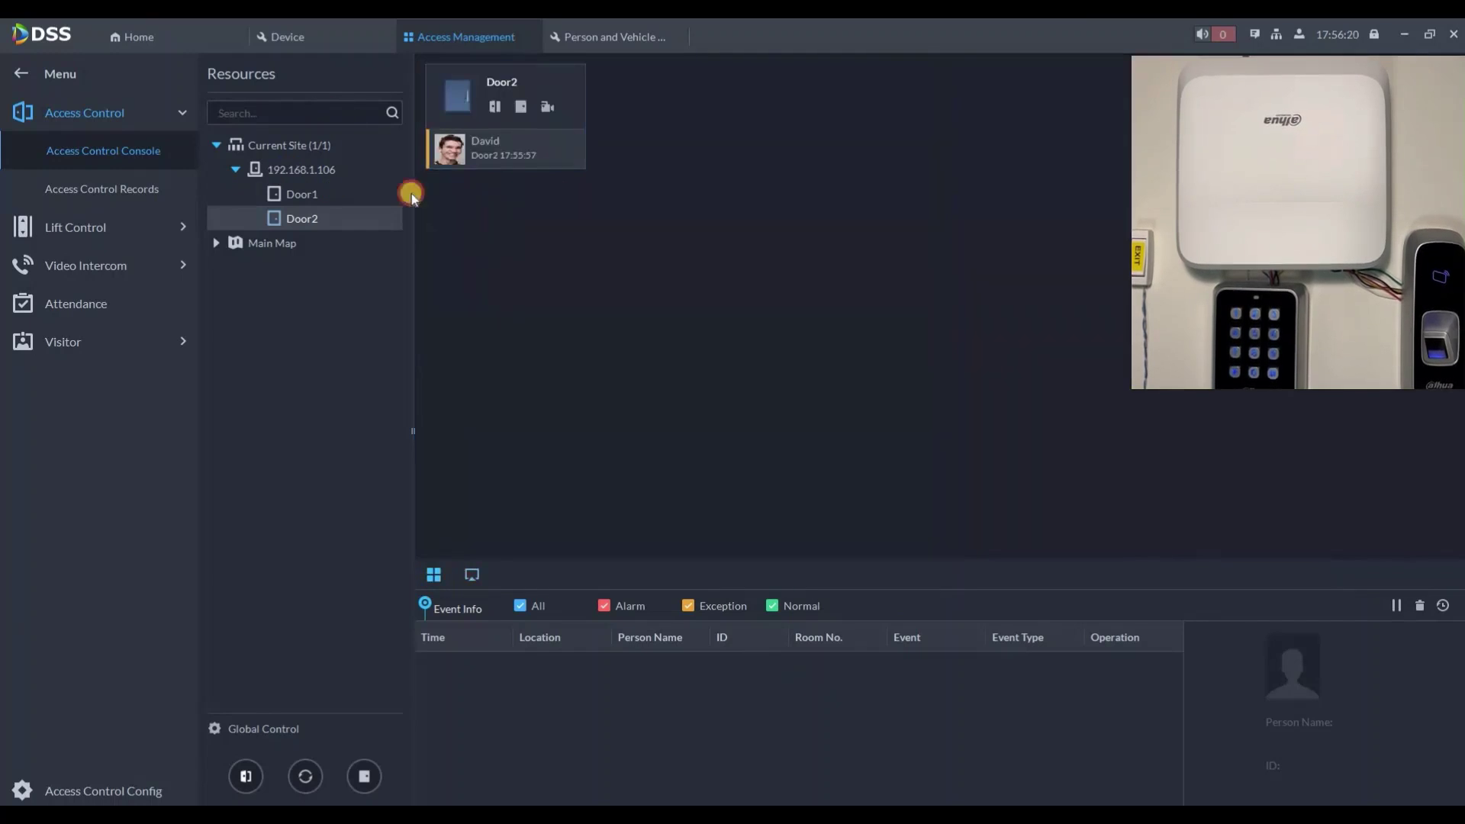
# Step: Put the device's Door1 and Door2 under Global Control
pyautogui.click(328, 170)
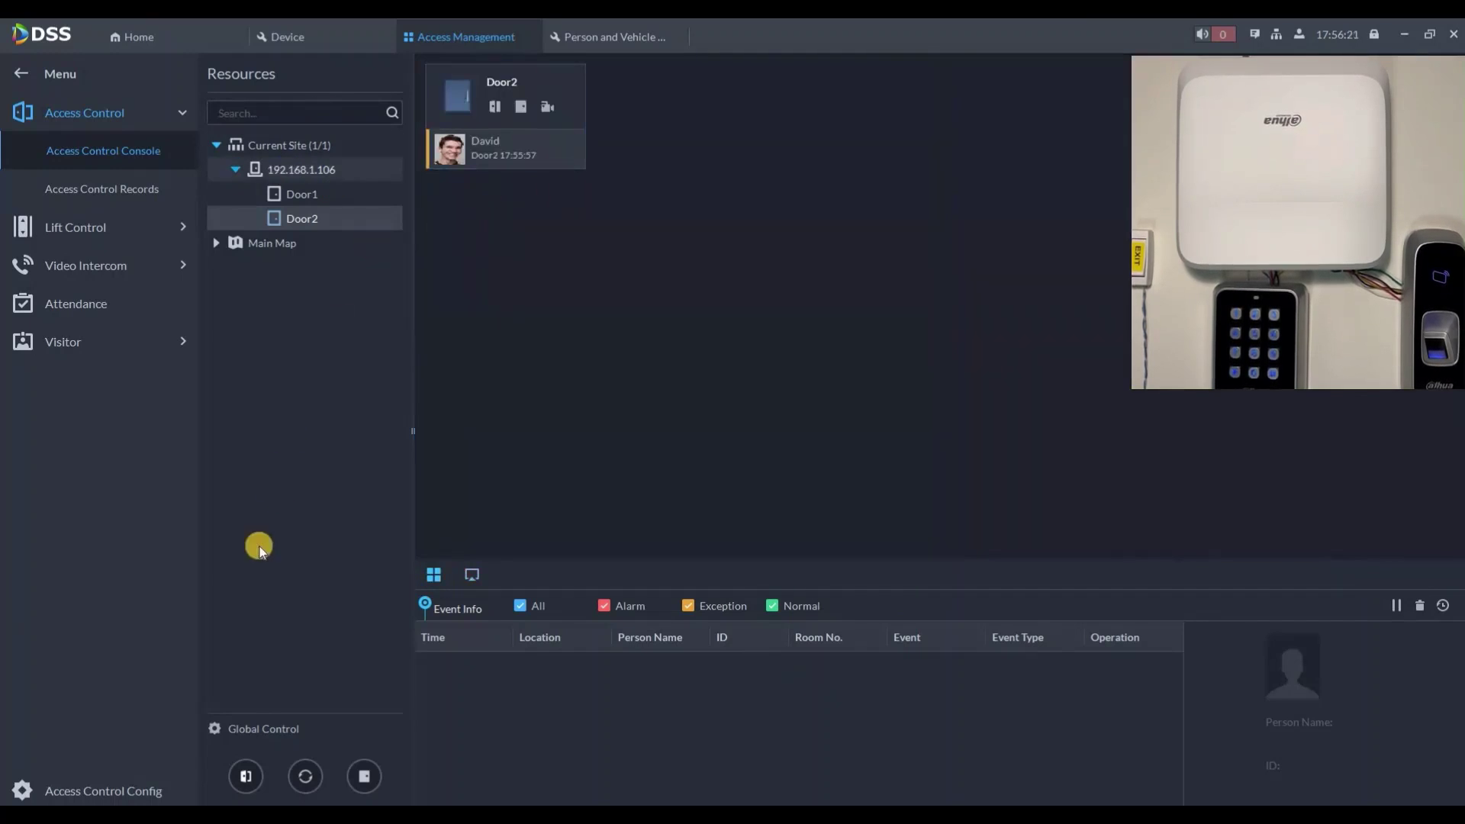
pyautogui.click(216, 728)
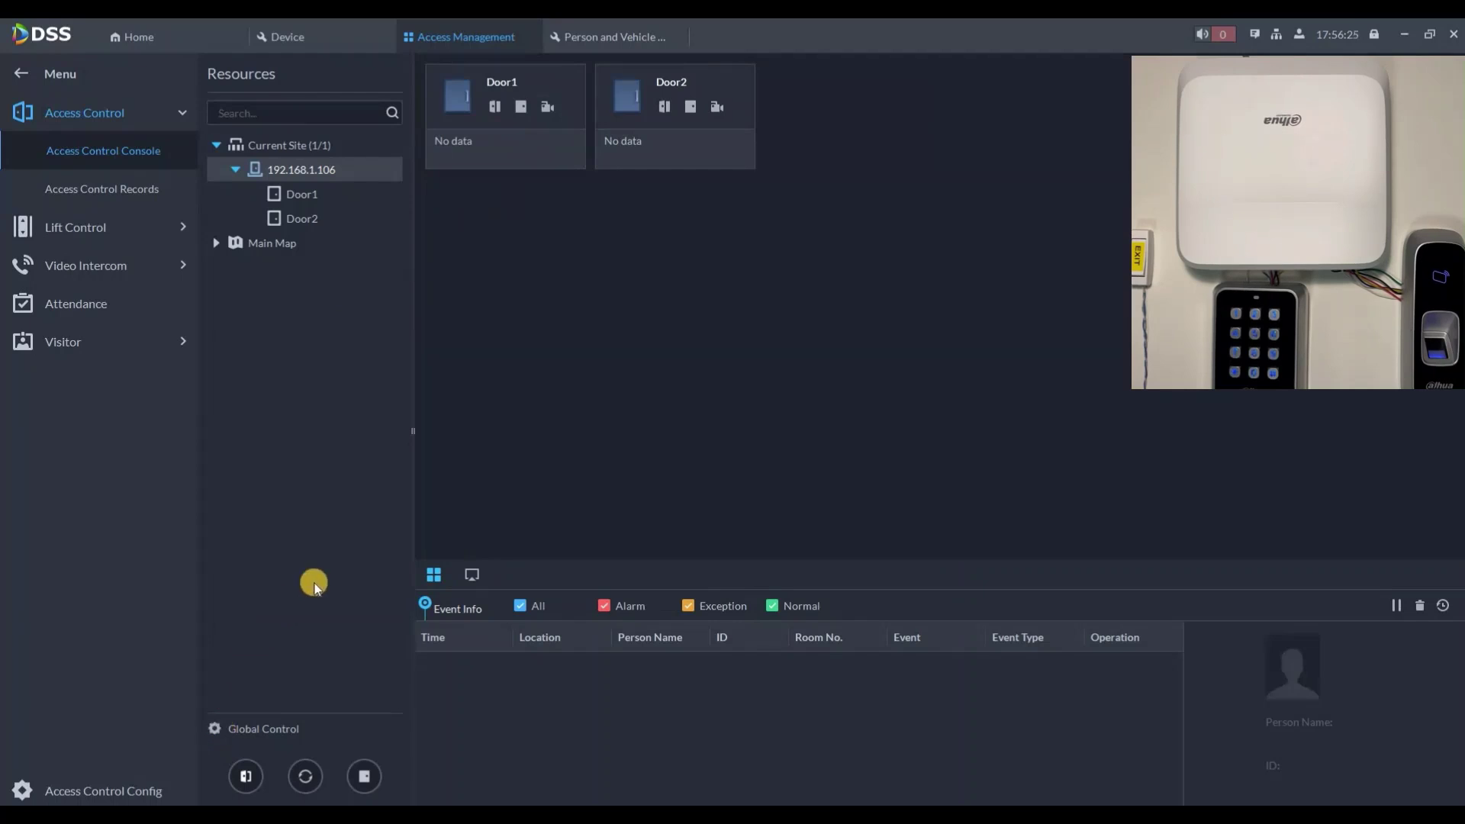
pyautogui.click(643, 280)
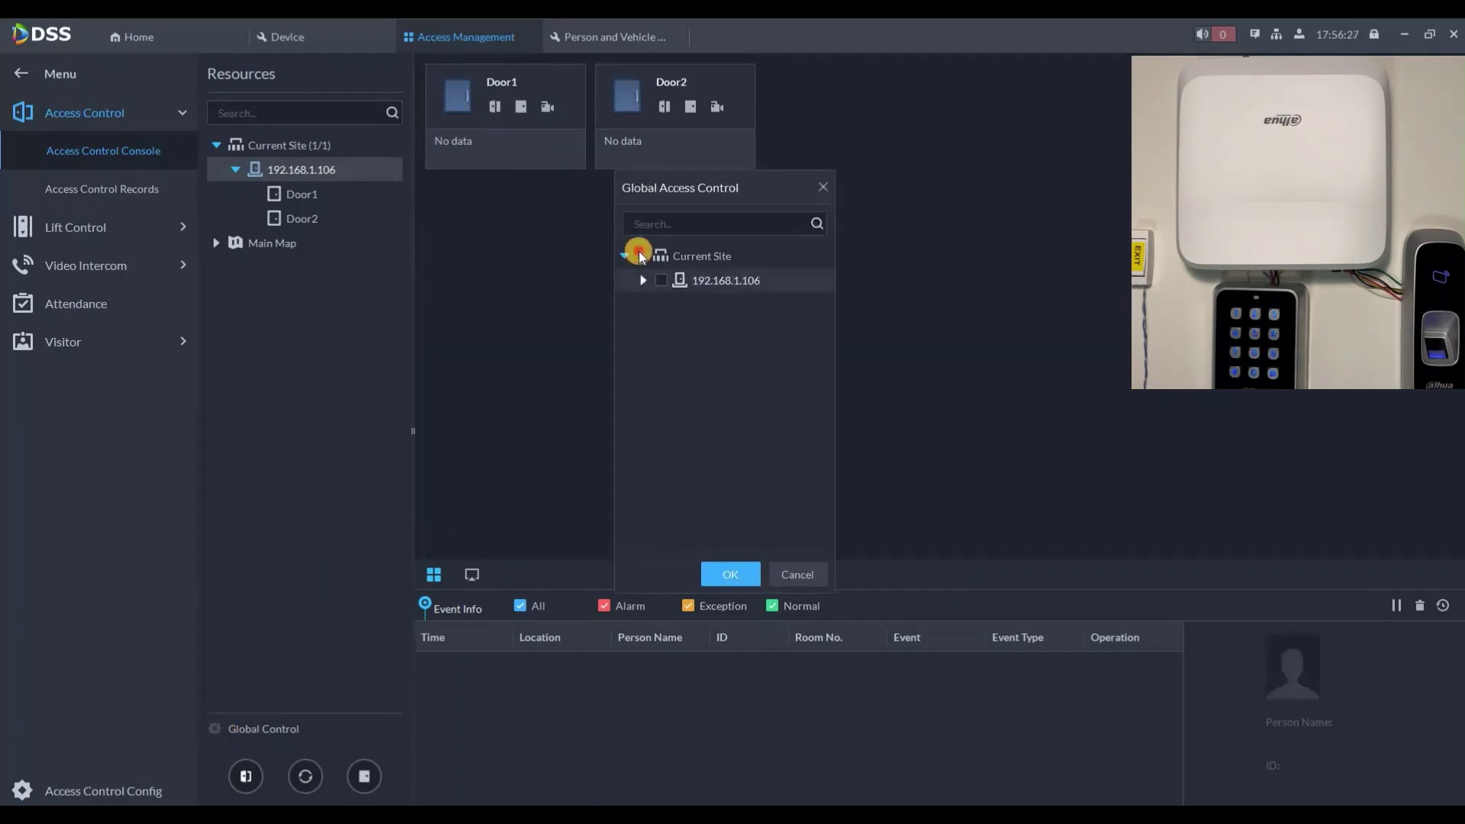
pyautogui.click(733, 574)
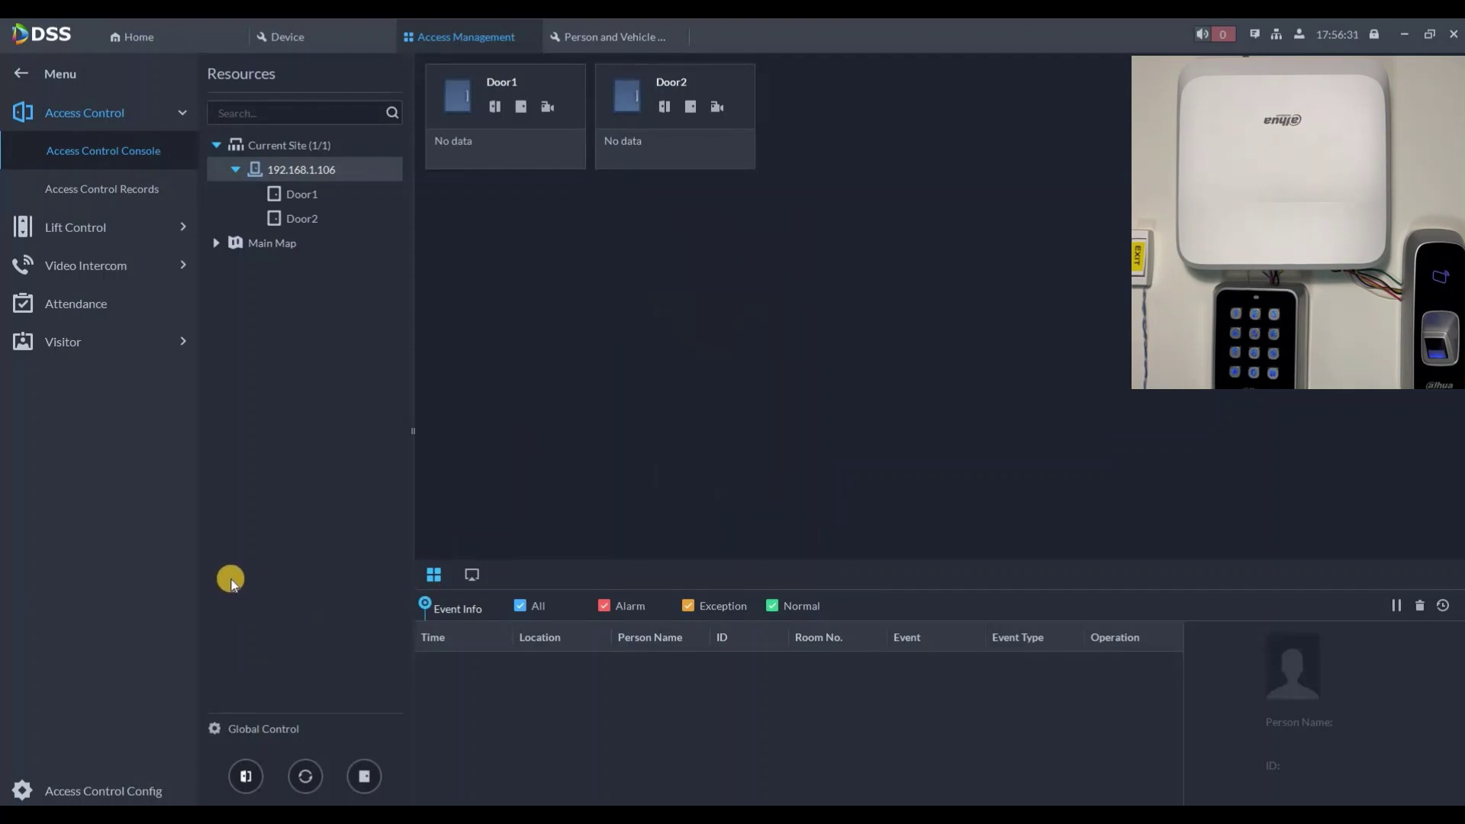
# Step: Set both doors normally open, then restore them to normal
pyautogui.click(245, 777)
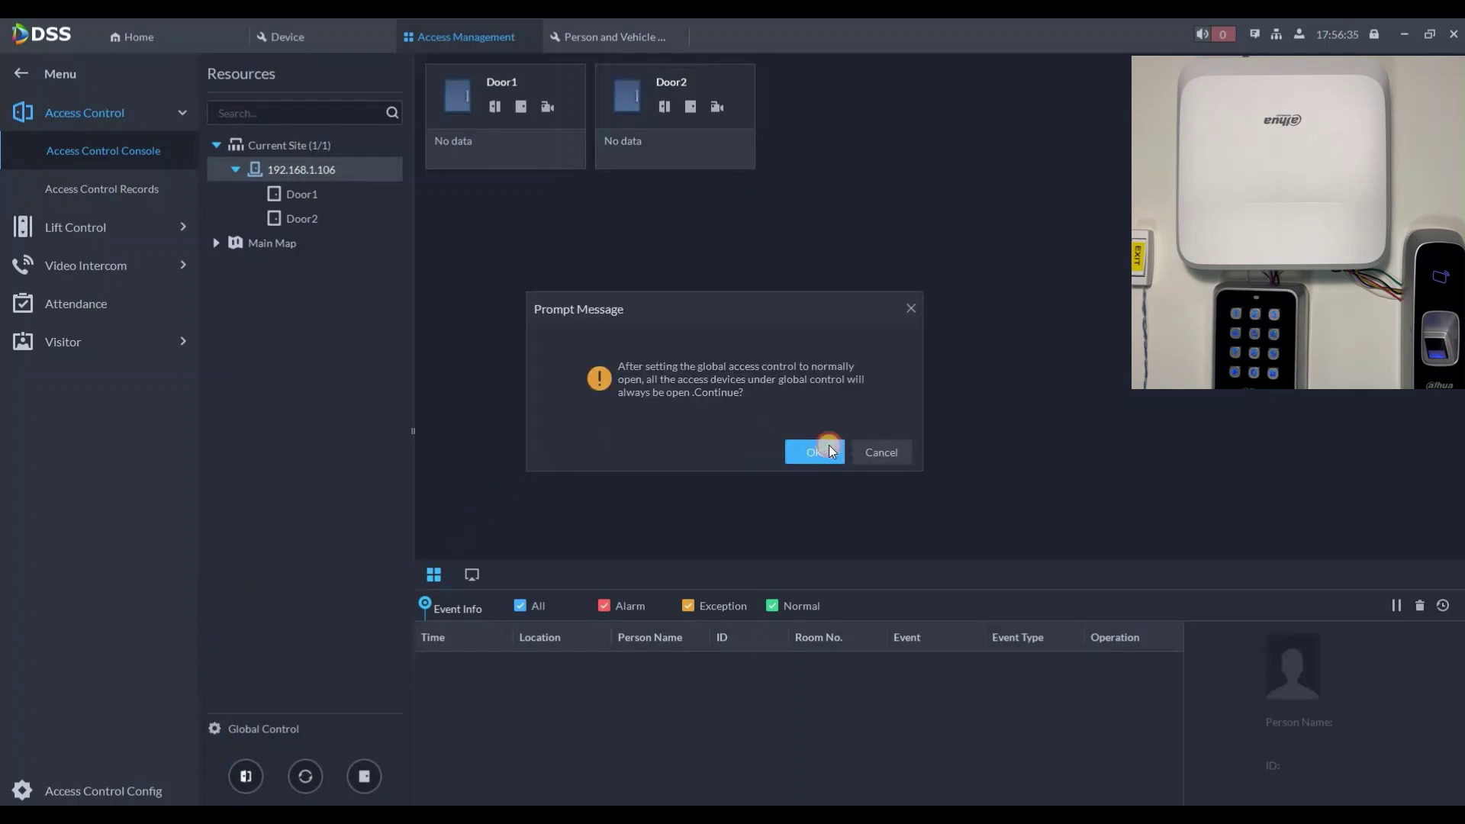
pyautogui.press('Return')
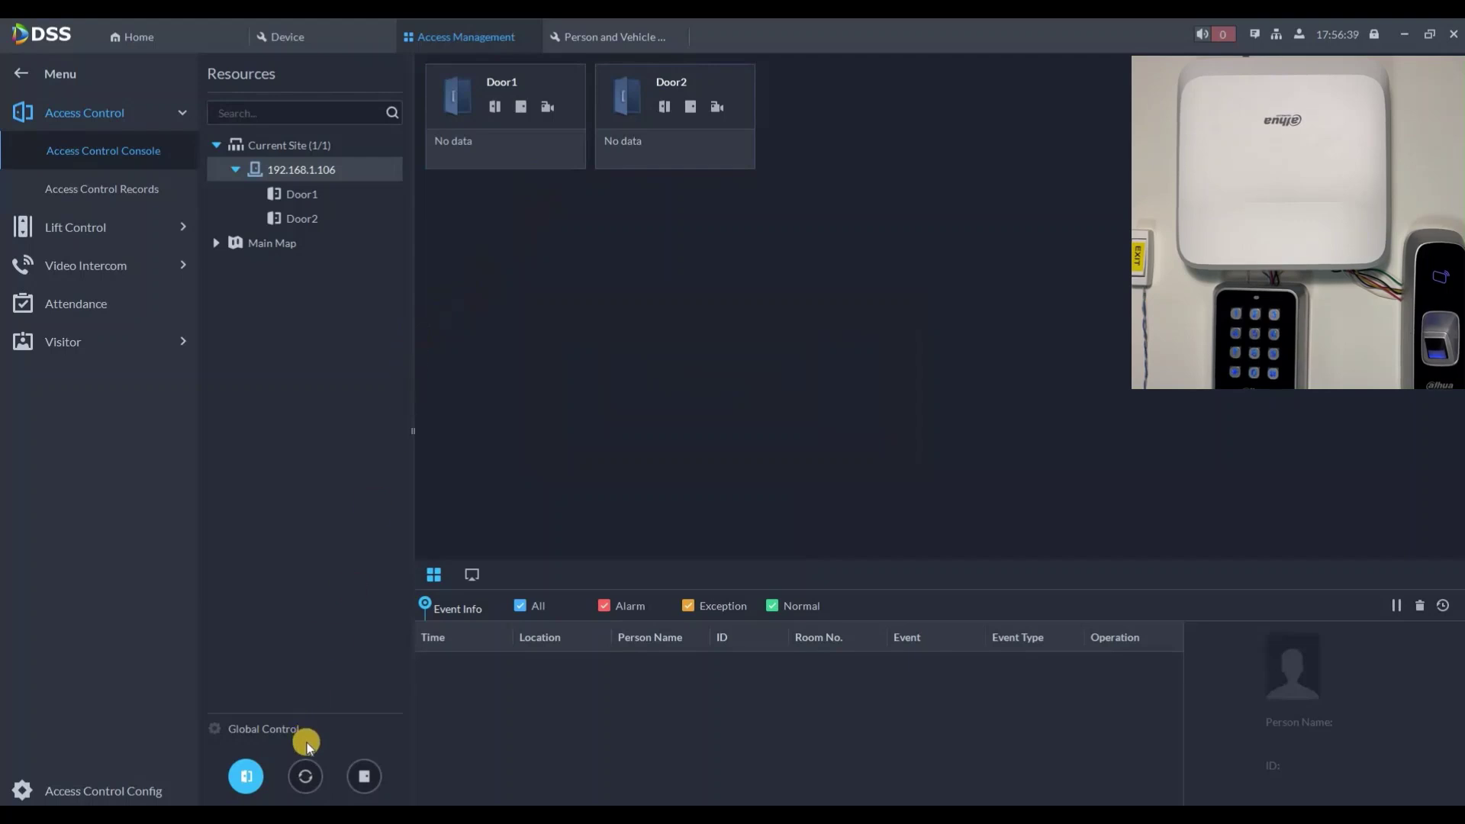
pyautogui.click(305, 776)
pyautogui.click(802, 455)
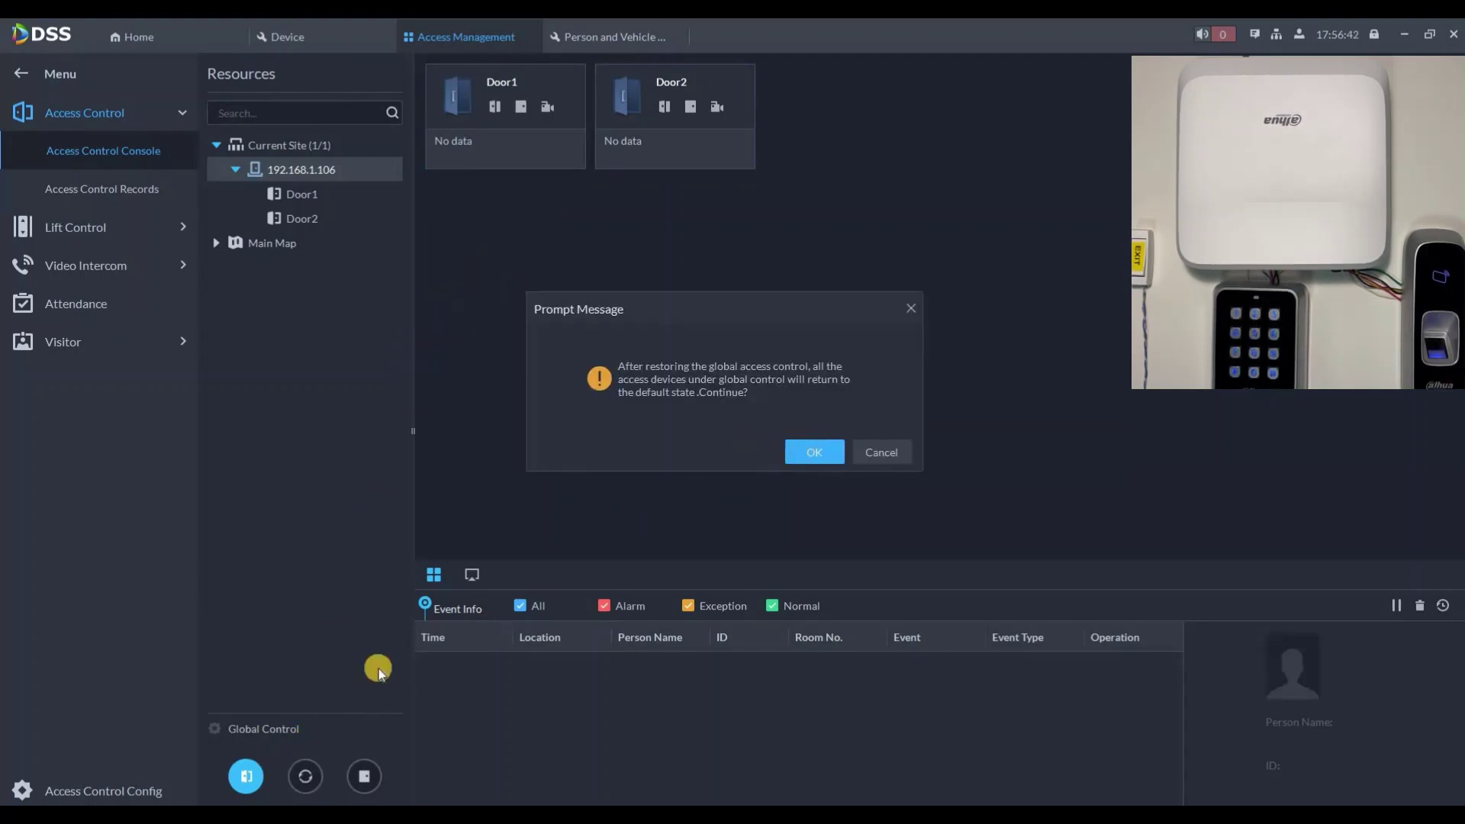
# Step: Hold the doors normally closed and view person details of the 17:56:54 Door1 event
pyautogui.click(364, 776)
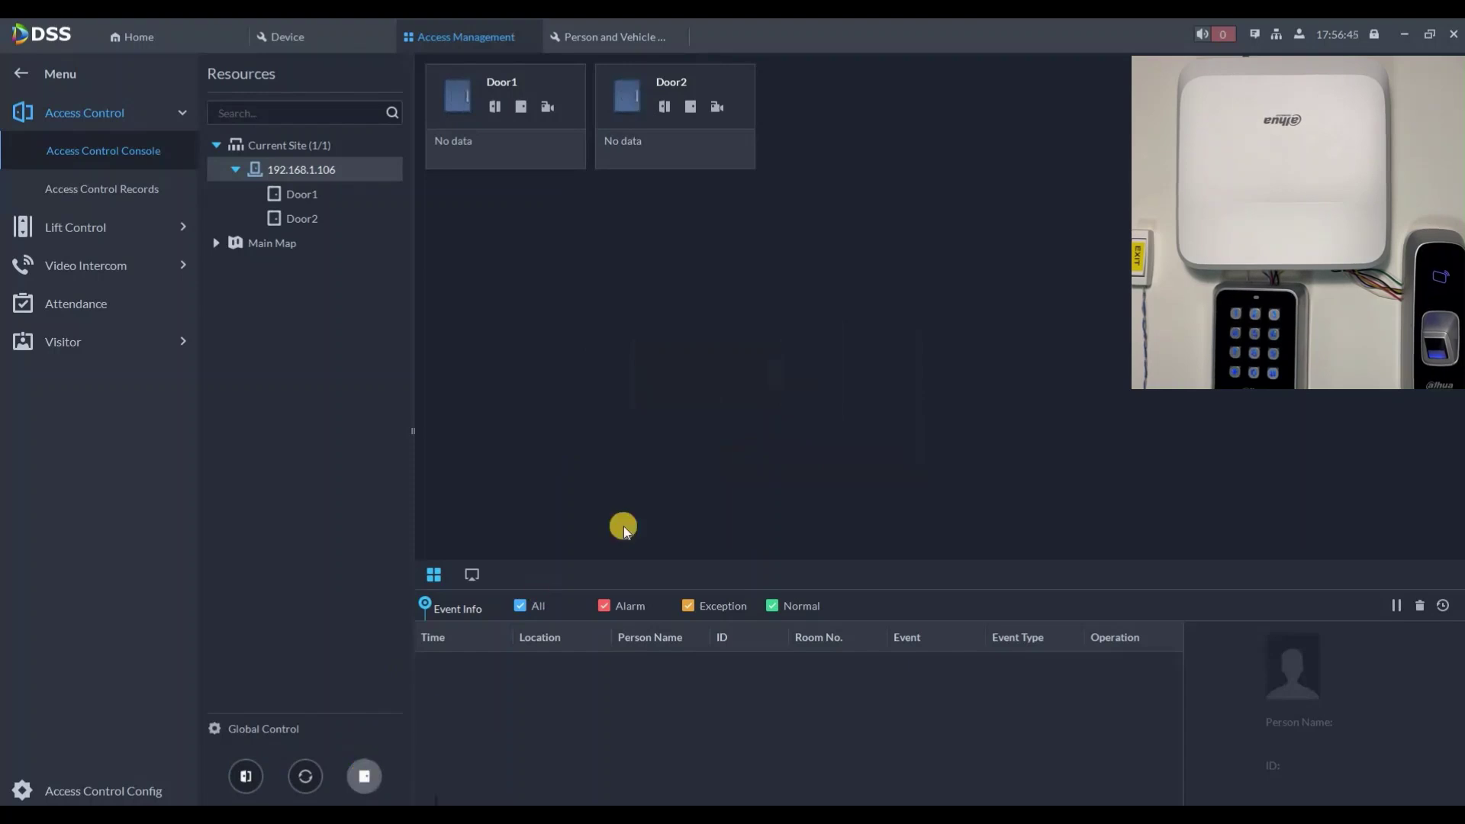
pyautogui.click(796, 452)
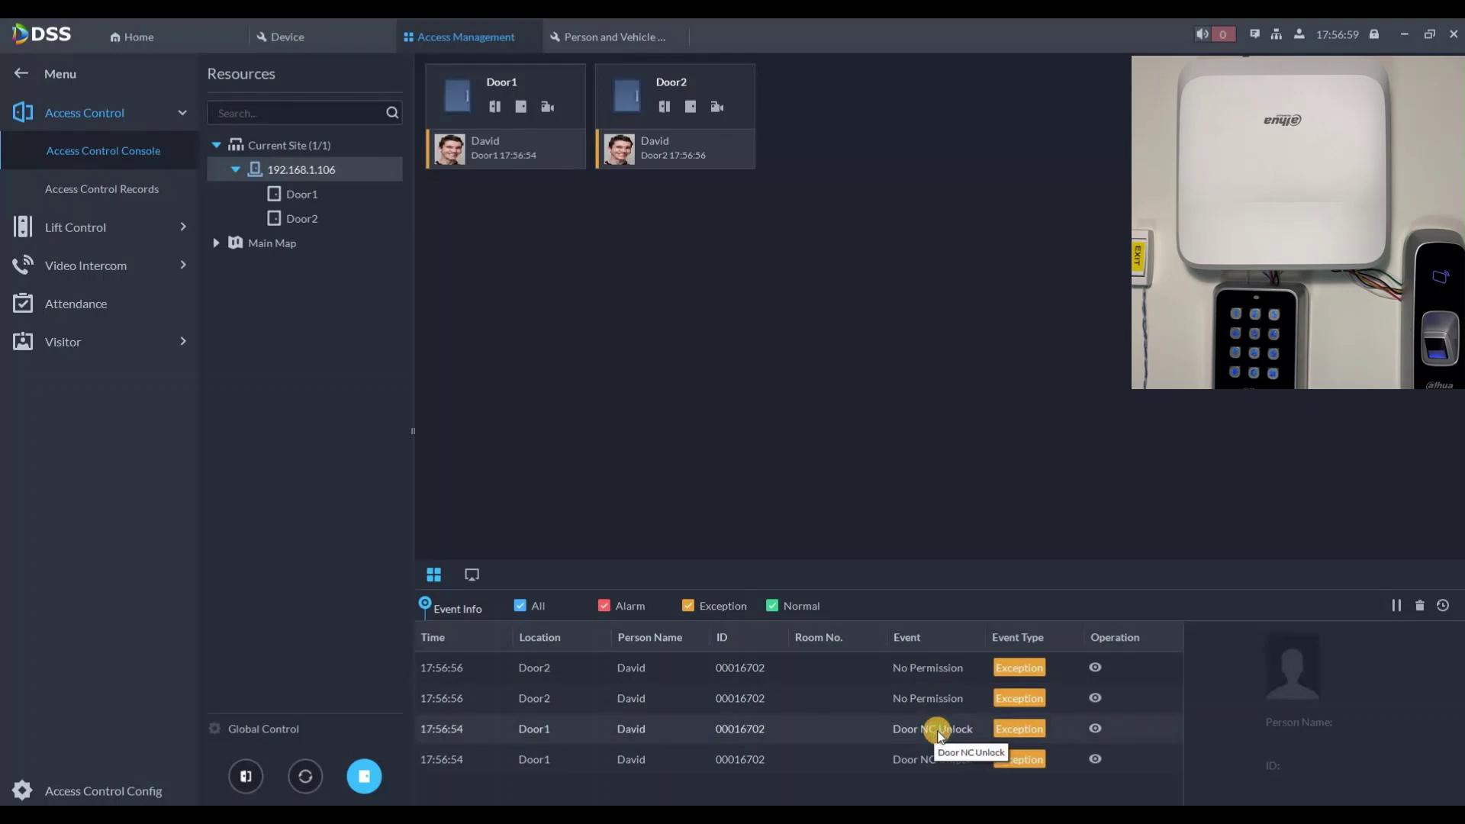
pyautogui.click(940, 732)
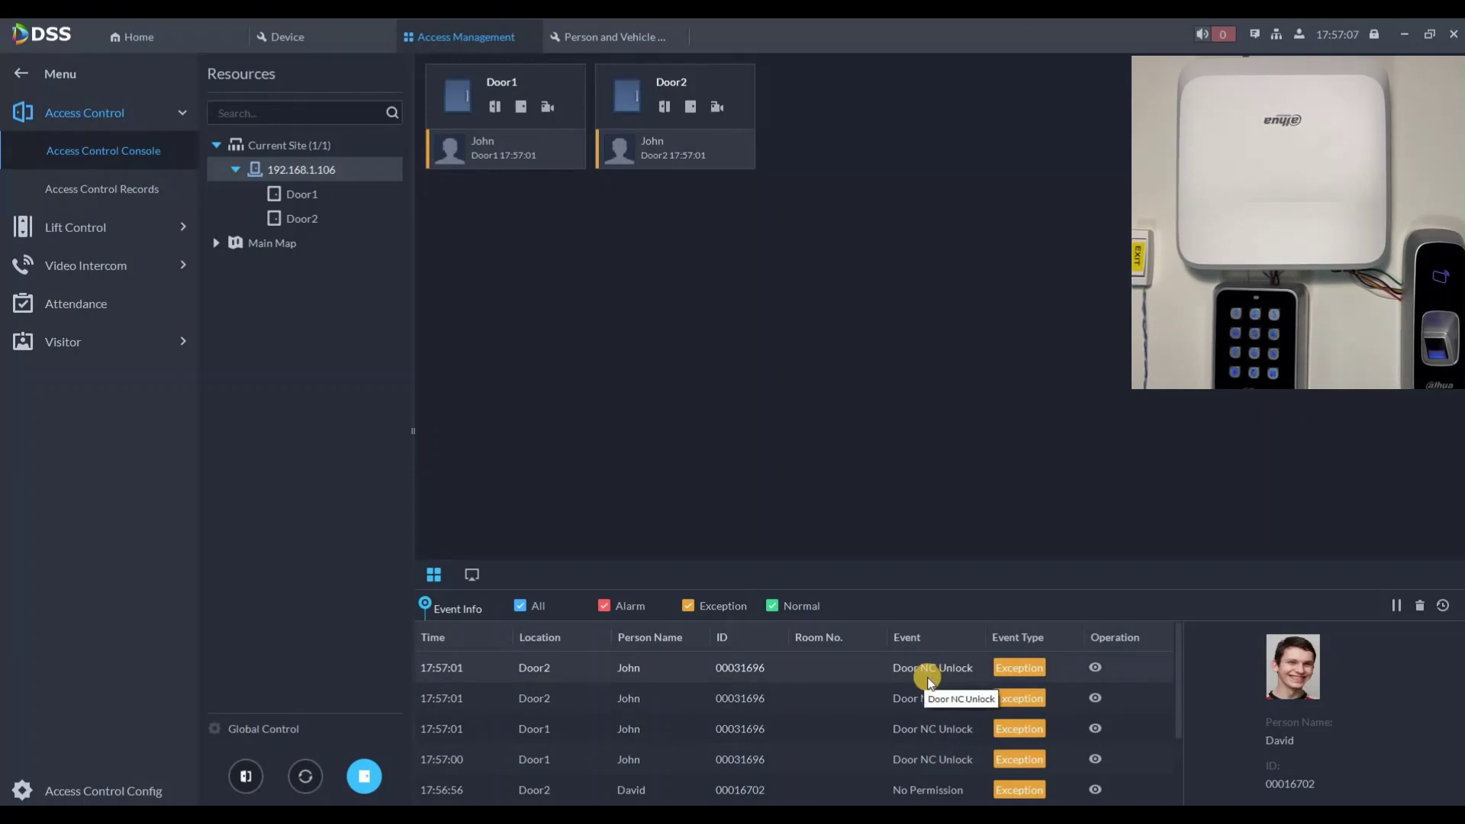
pyautogui.click(126, 192)
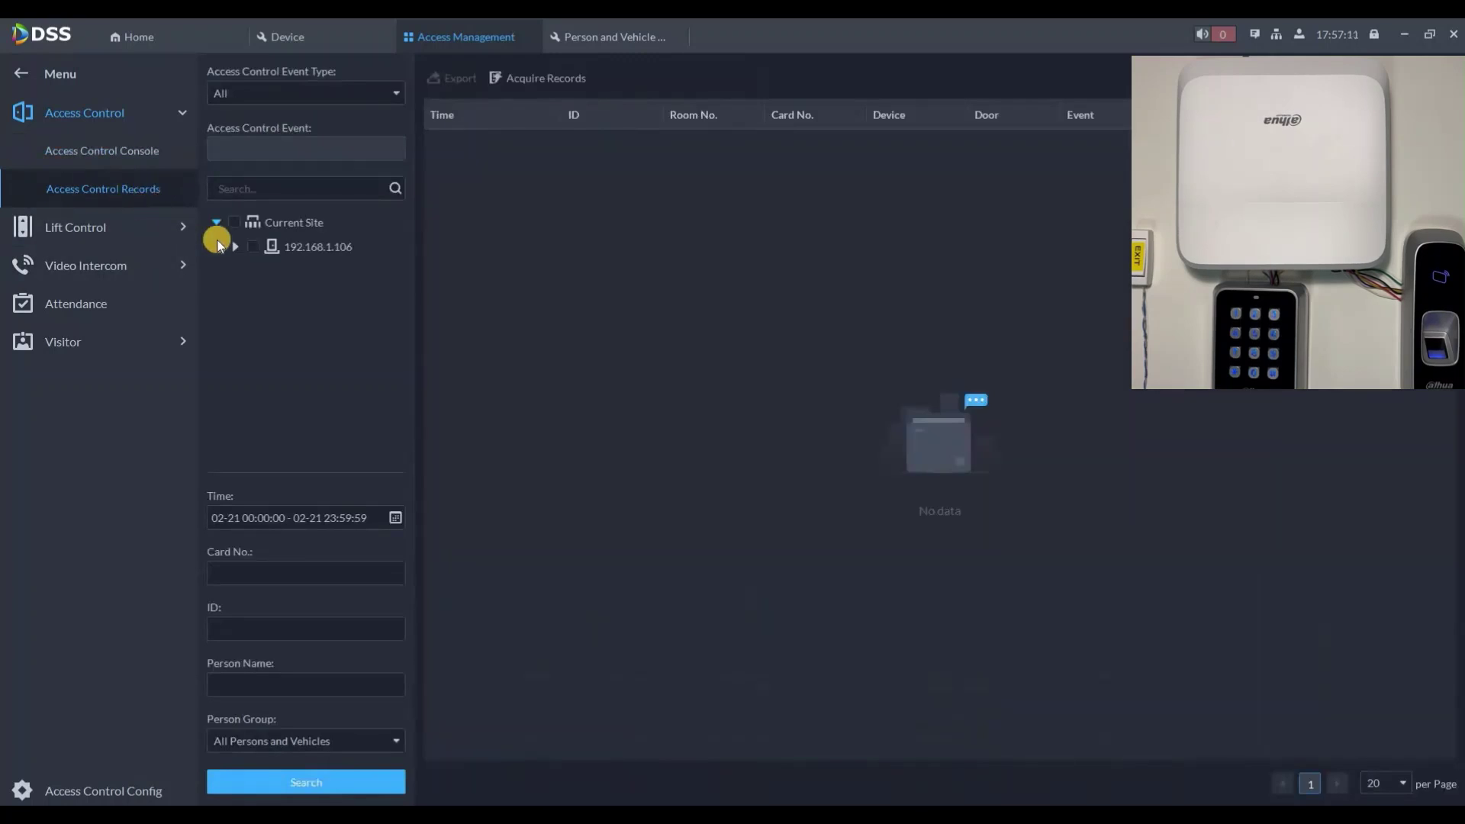
# Step: Search Access Control Channel Valid Swipe records for both doors on 21 February
pyautogui.click(229, 242)
pyautogui.click(246, 96)
pyautogui.click(244, 151)
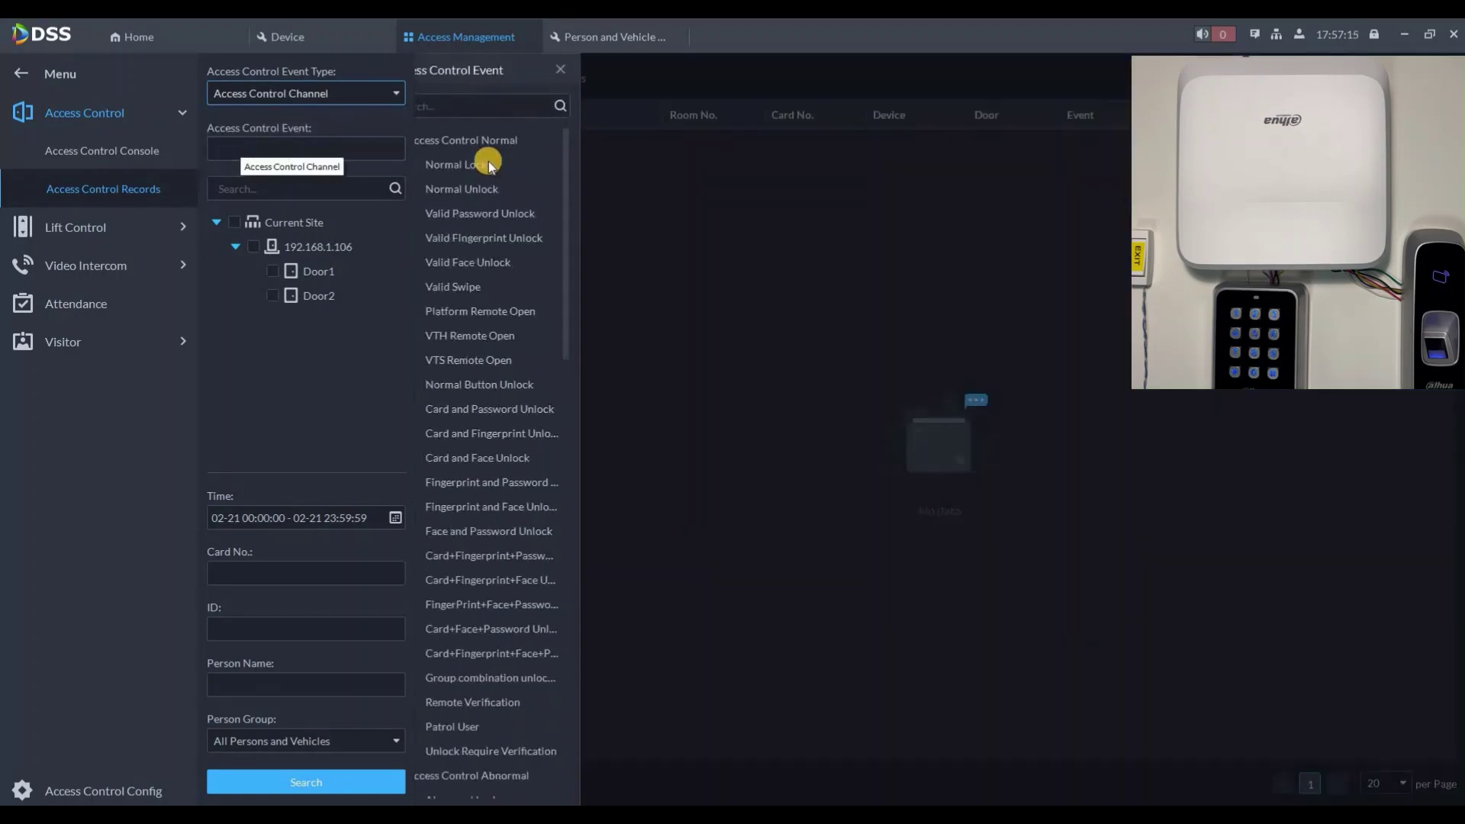
pyautogui.click(489, 165)
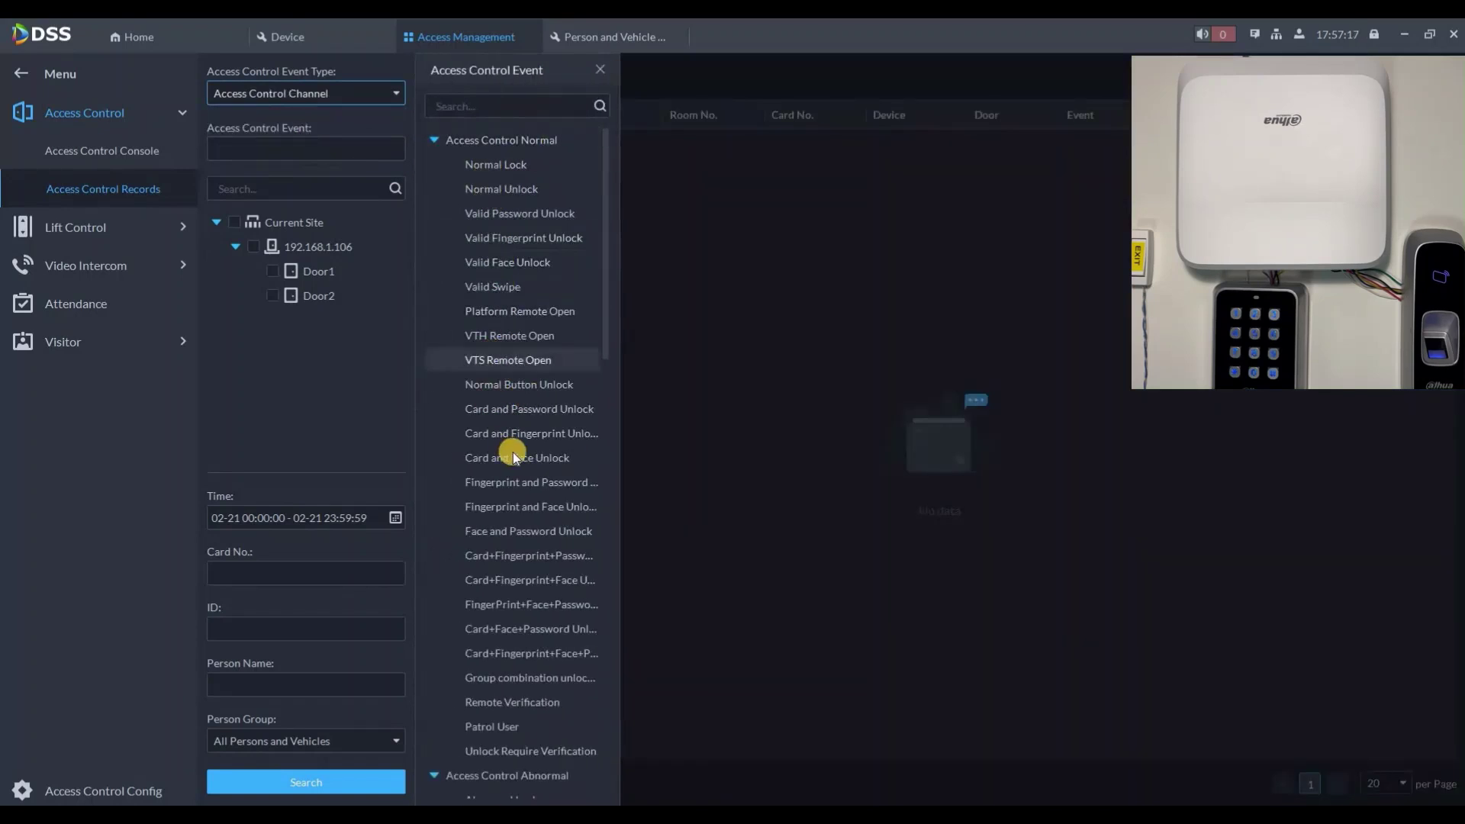
pyautogui.scroll(-3, 512, 496)
pyautogui.scroll(3, 503, 298)
pyautogui.click(500, 288)
pyautogui.click(236, 243)
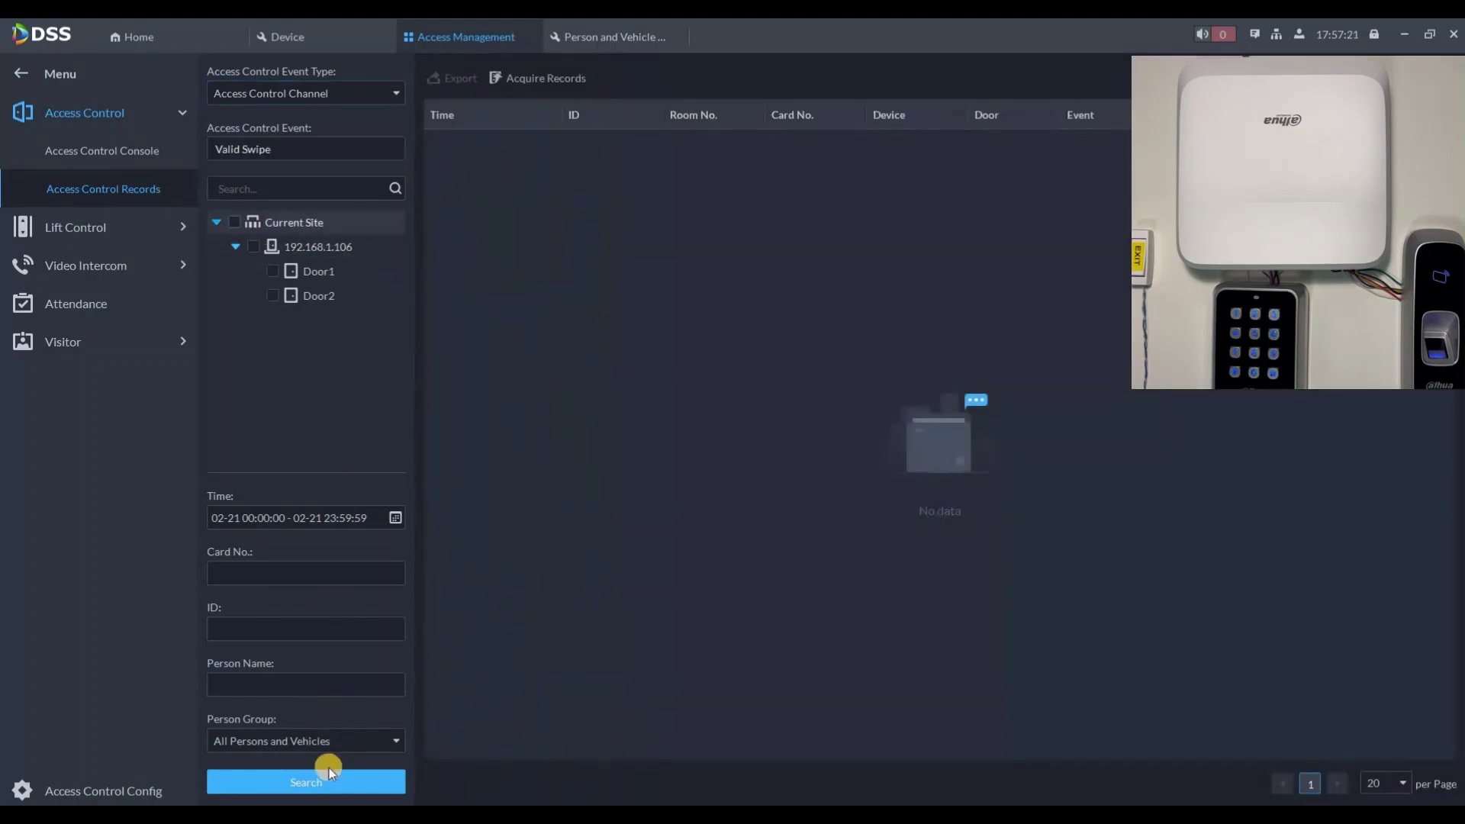
pyautogui.click(394, 519)
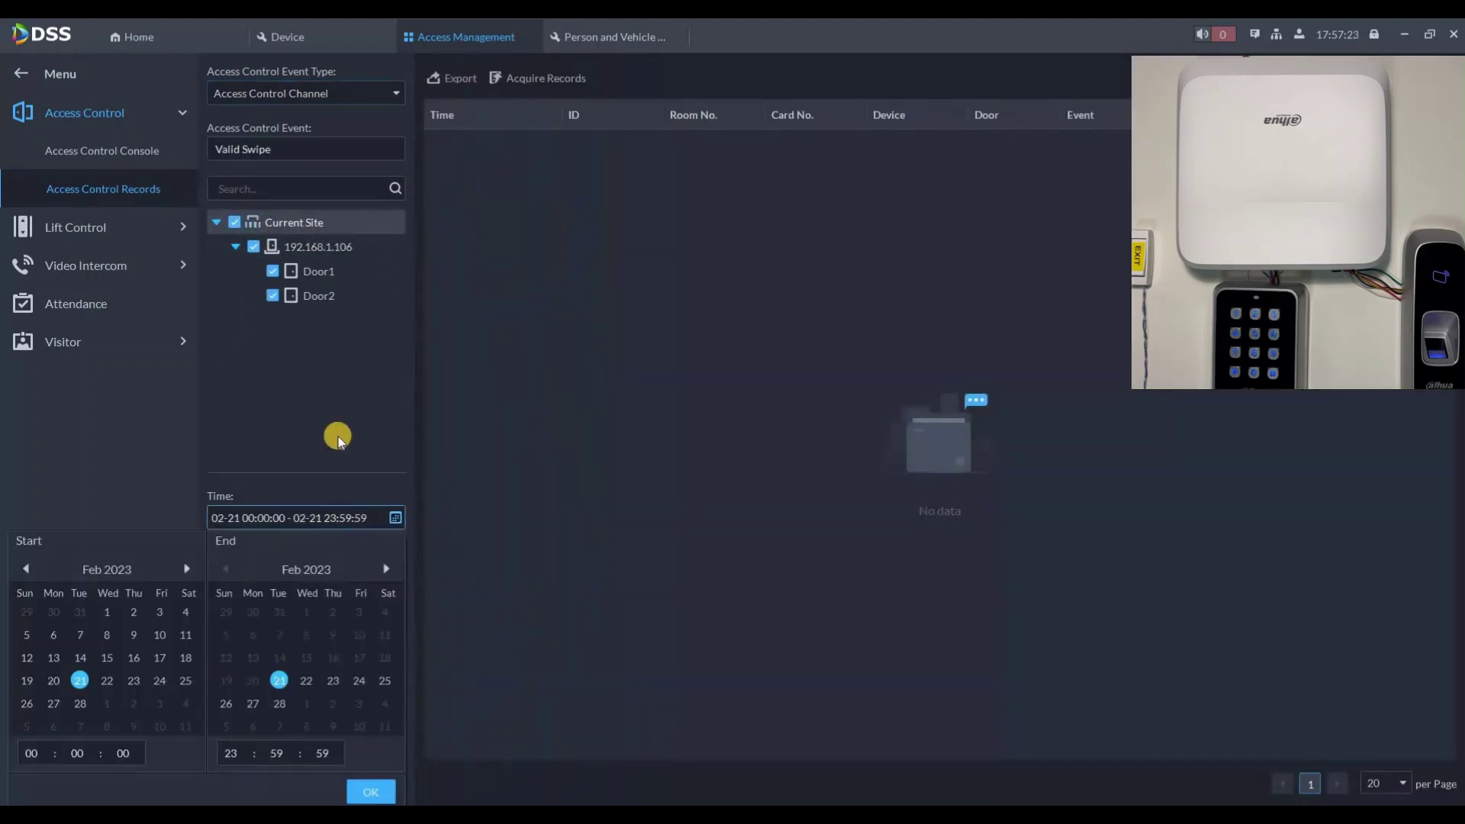
pyautogui.click(367, 784)
pyautogui.click(368, 778)
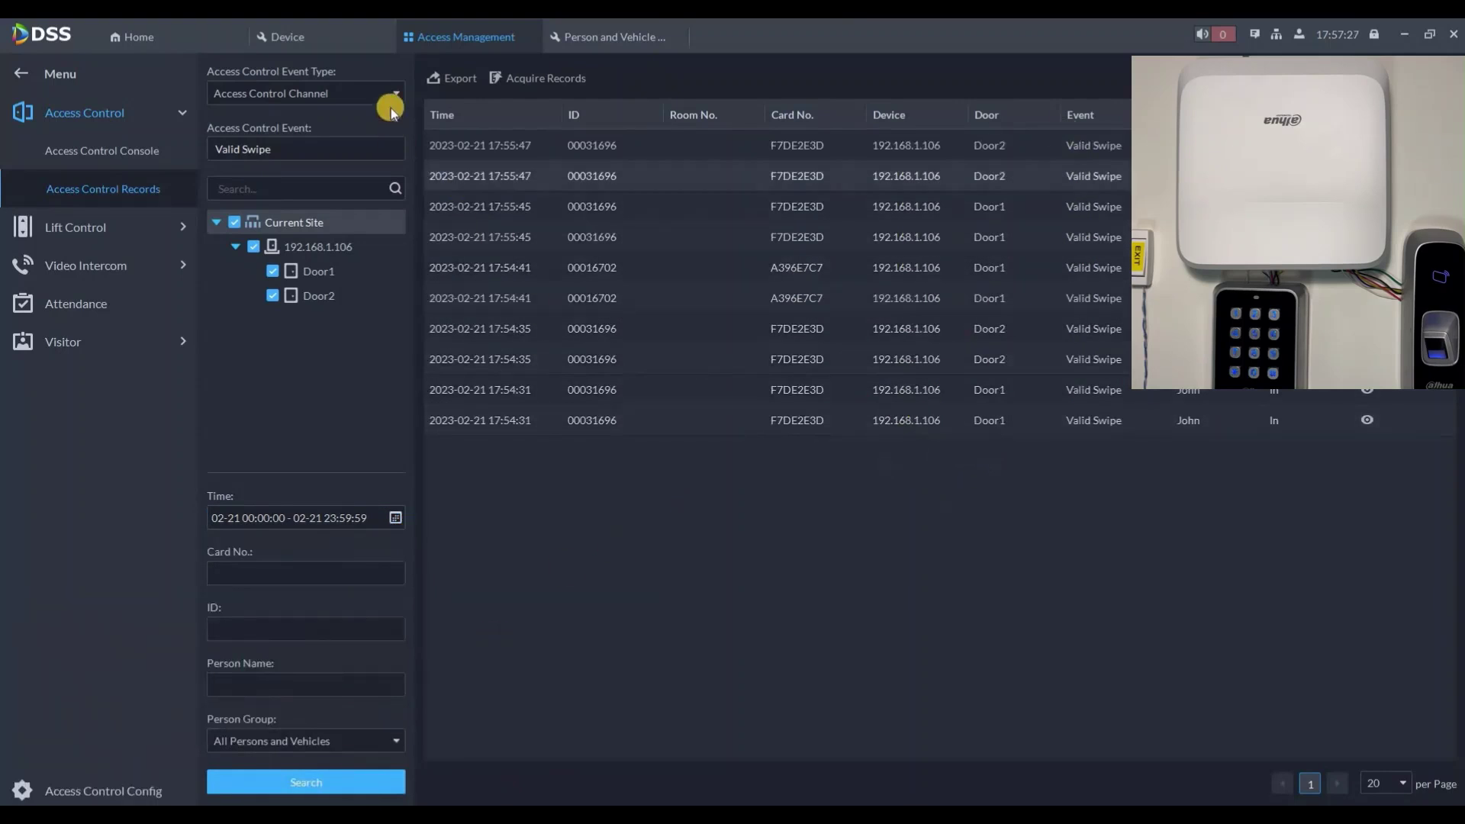
# Step: Rerun the records search with Event Type set to All
pyautogui.click(328, 96)
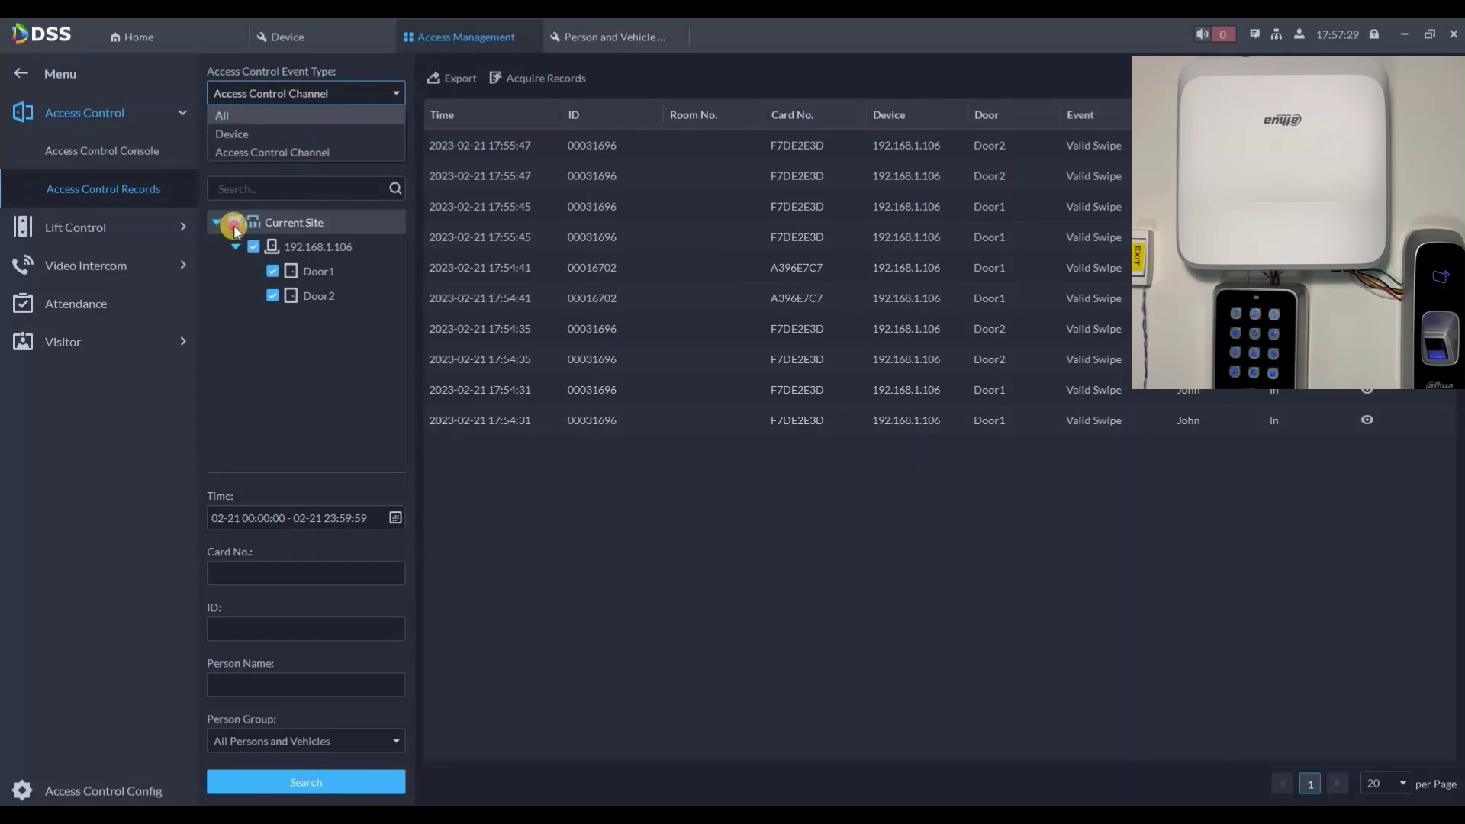
pyautogui.click(328, 113)
pyautogui.click(343, 786)
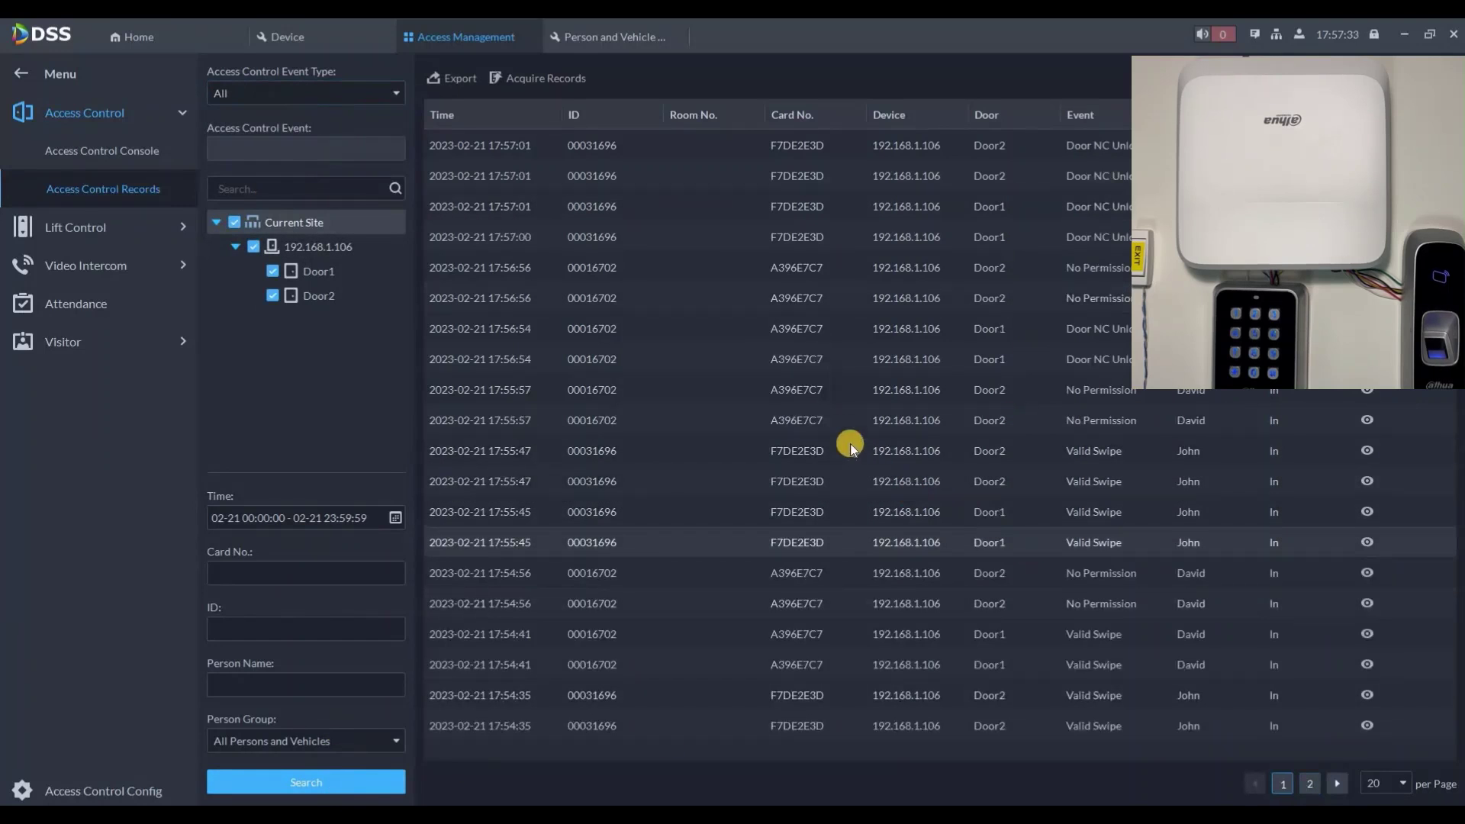
# Step: Cancel the global normally-closed lock and review camera video of the 17:57:54 Door1 event
pyautogui.click(90, 148)
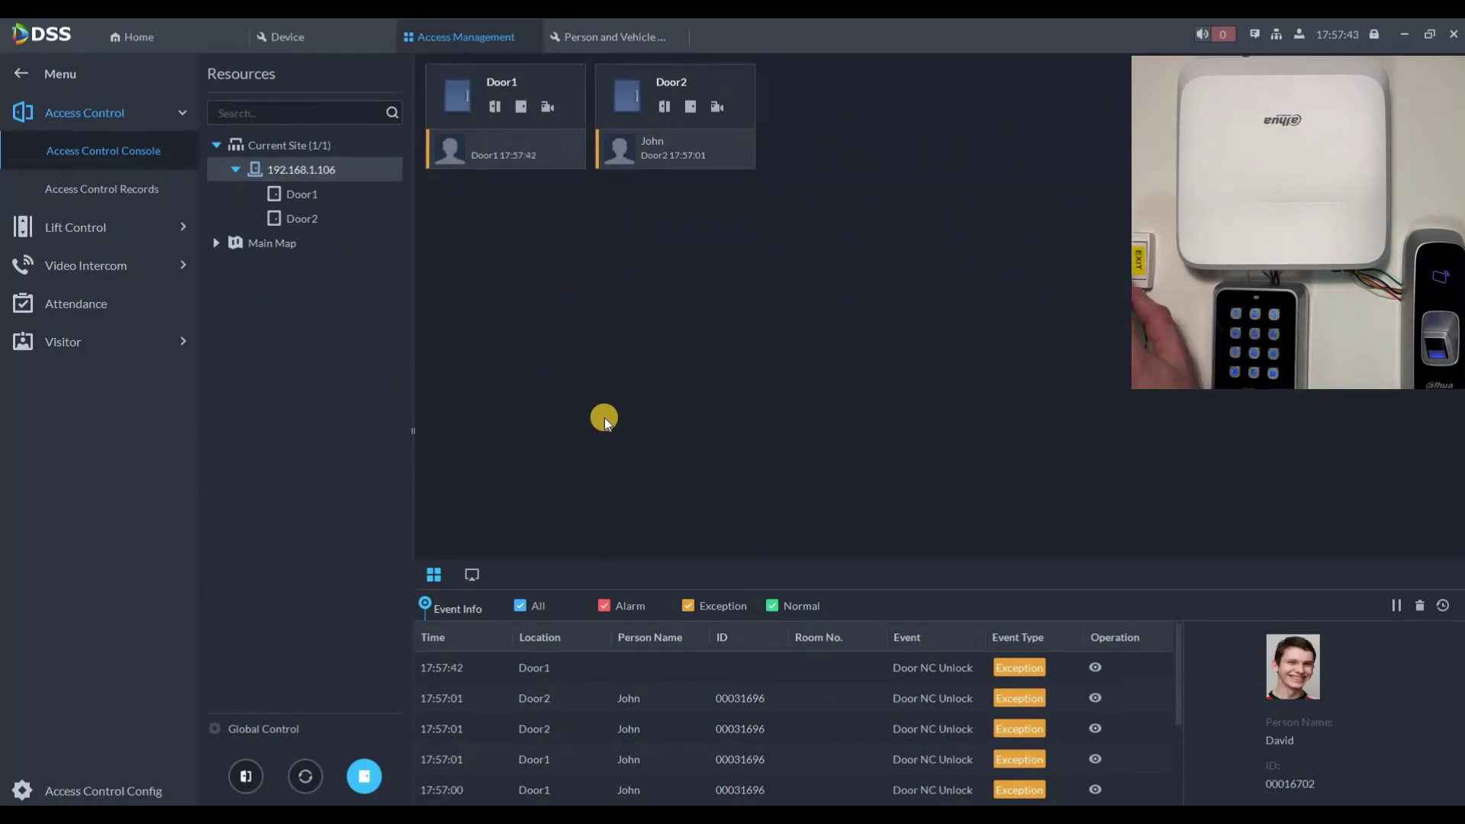
pyautogui.click(806, 460)
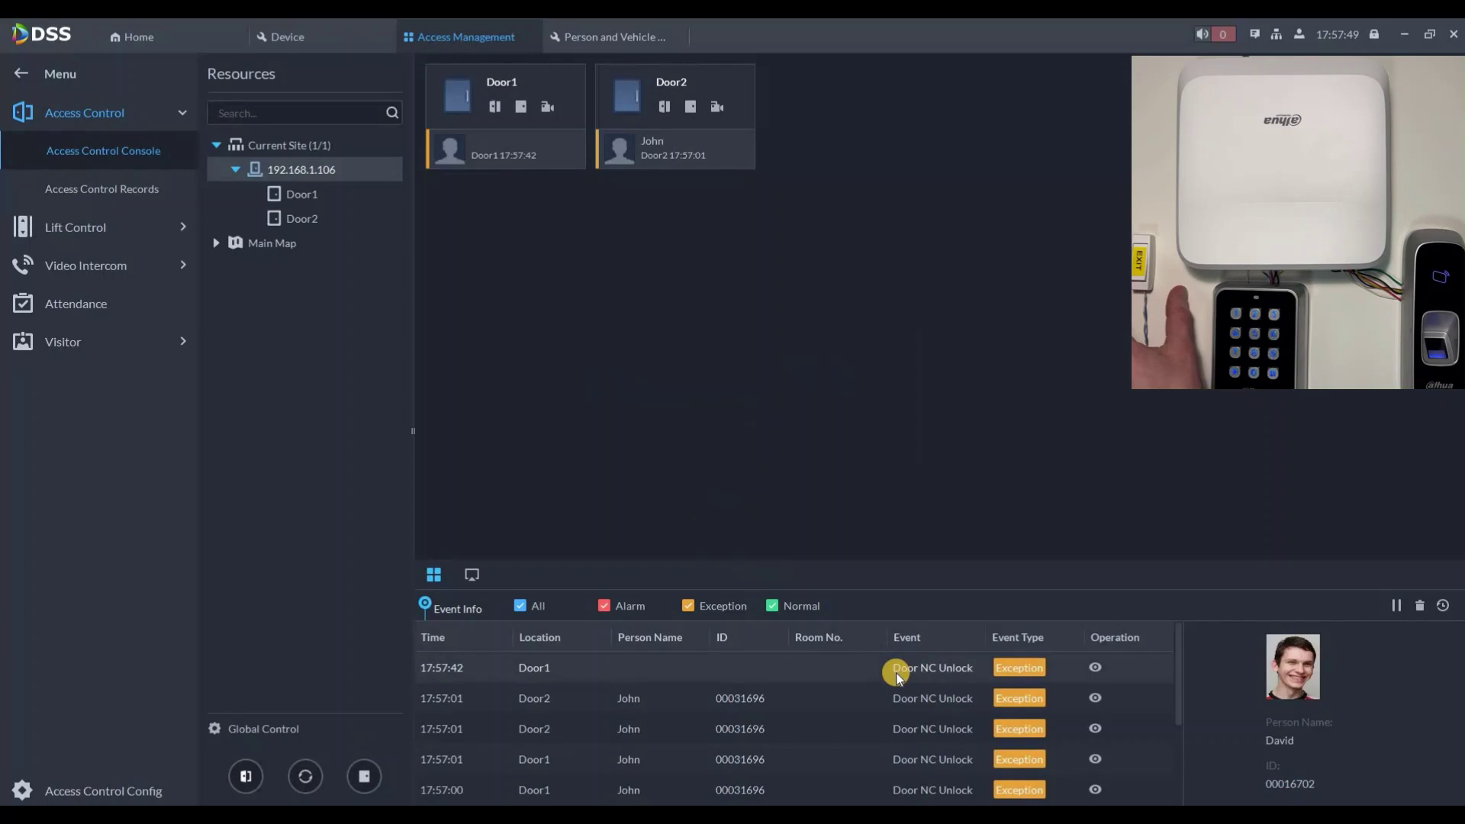
pyautogui.click(855, 671)
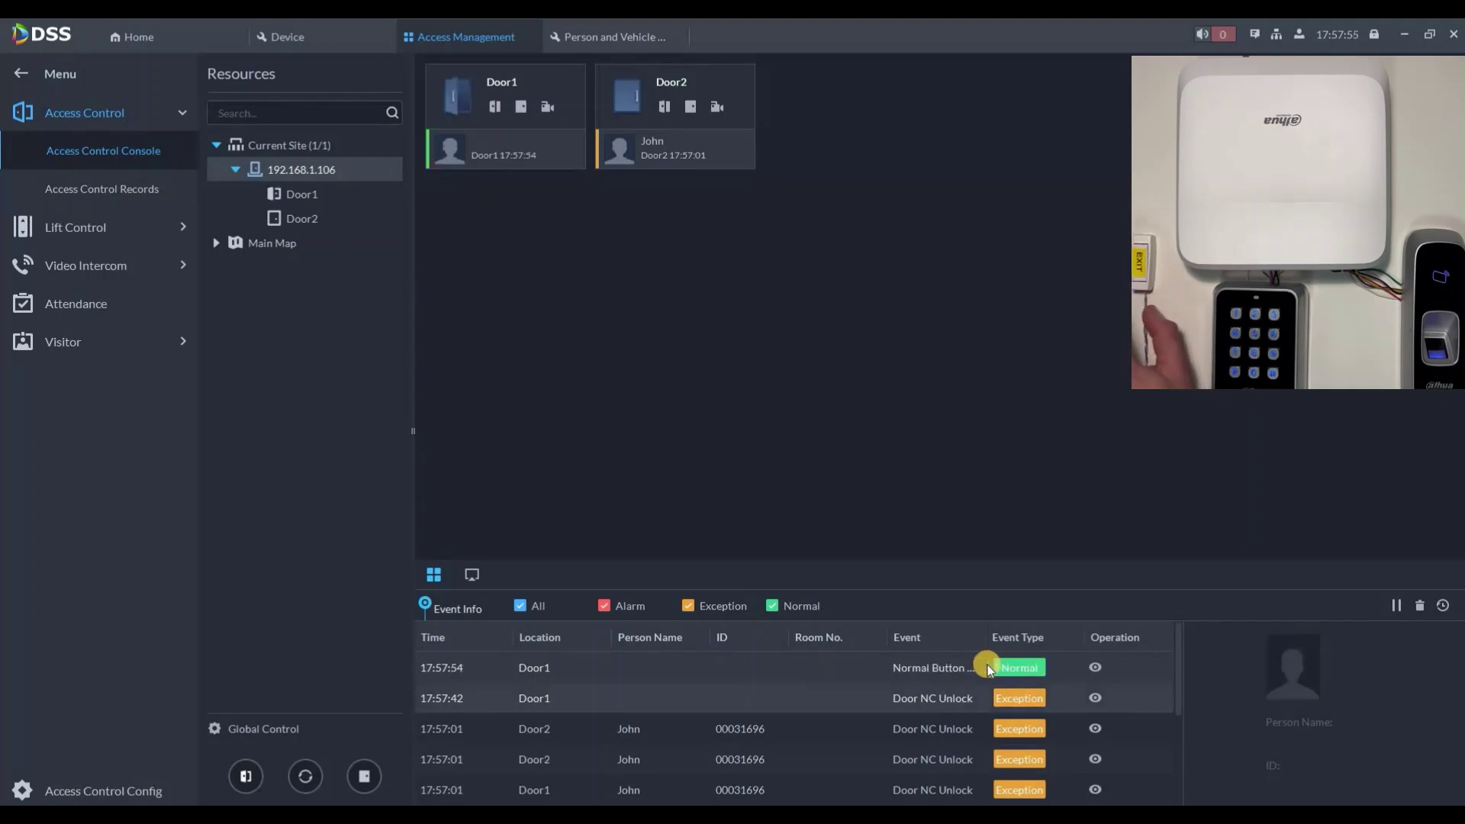
pyautogui.click(950, 671)
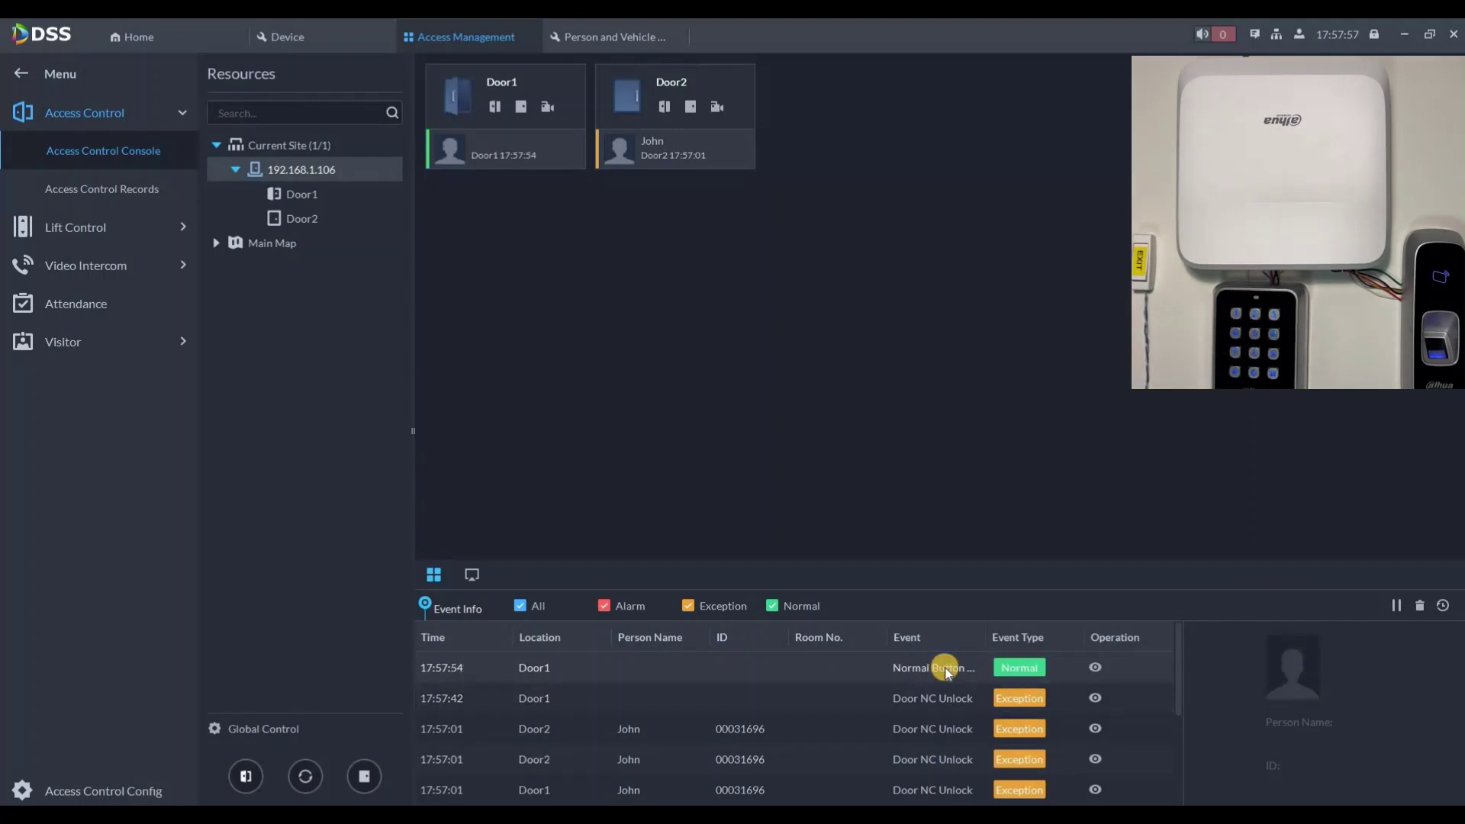
pyautogui.click(1096, 667)
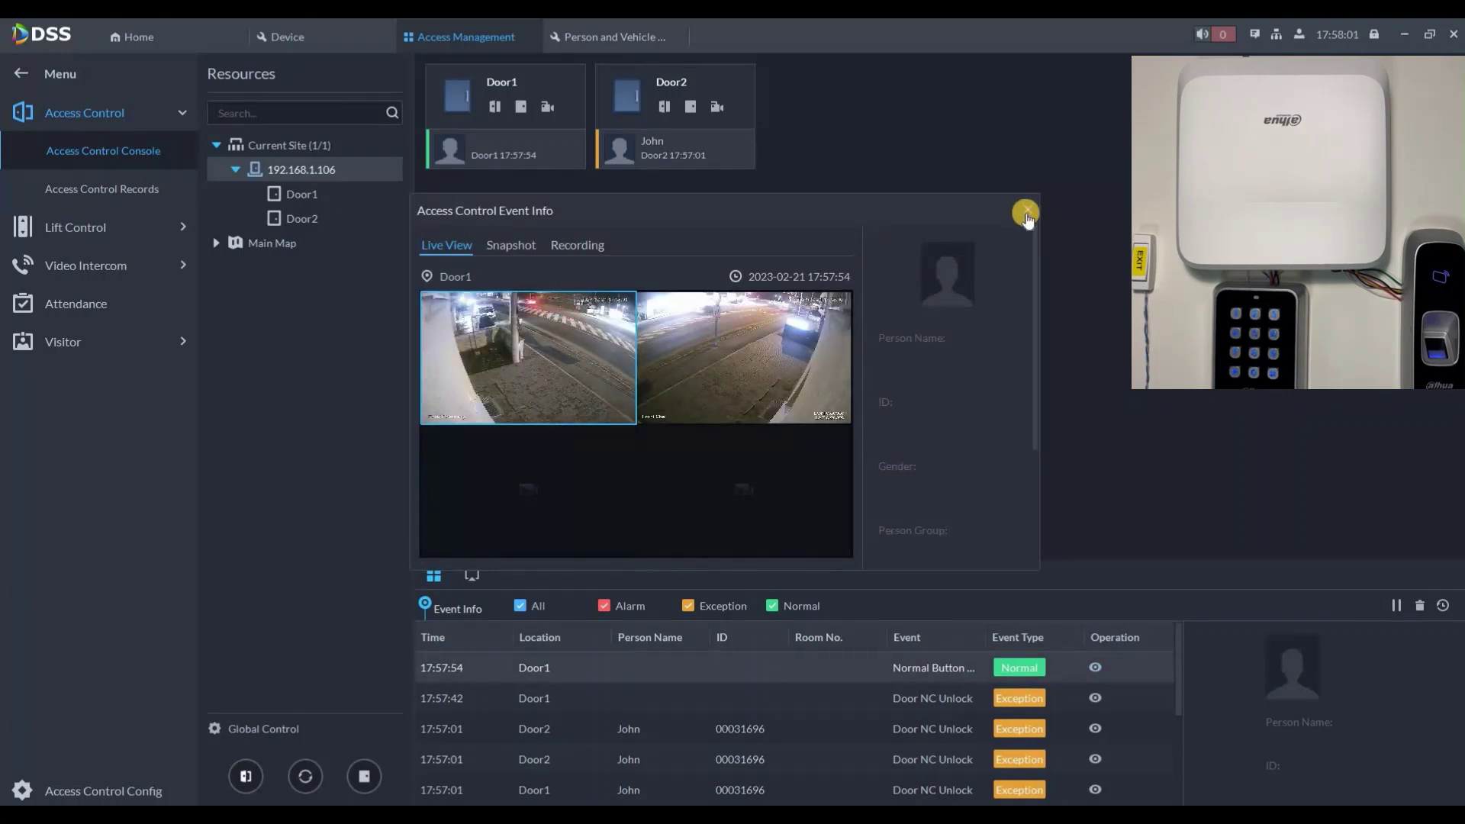
pyautogui.click(1027, 211)
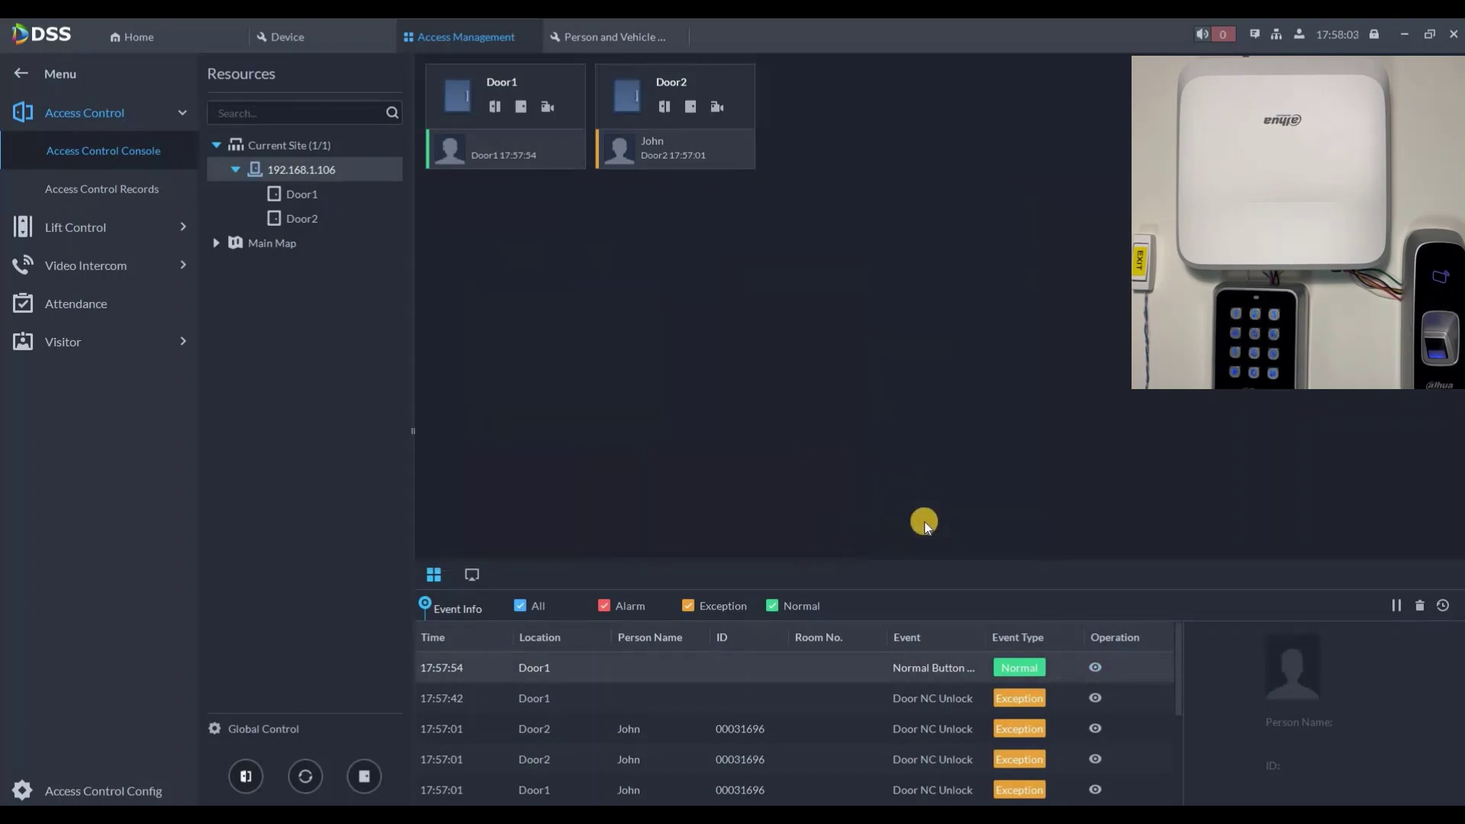